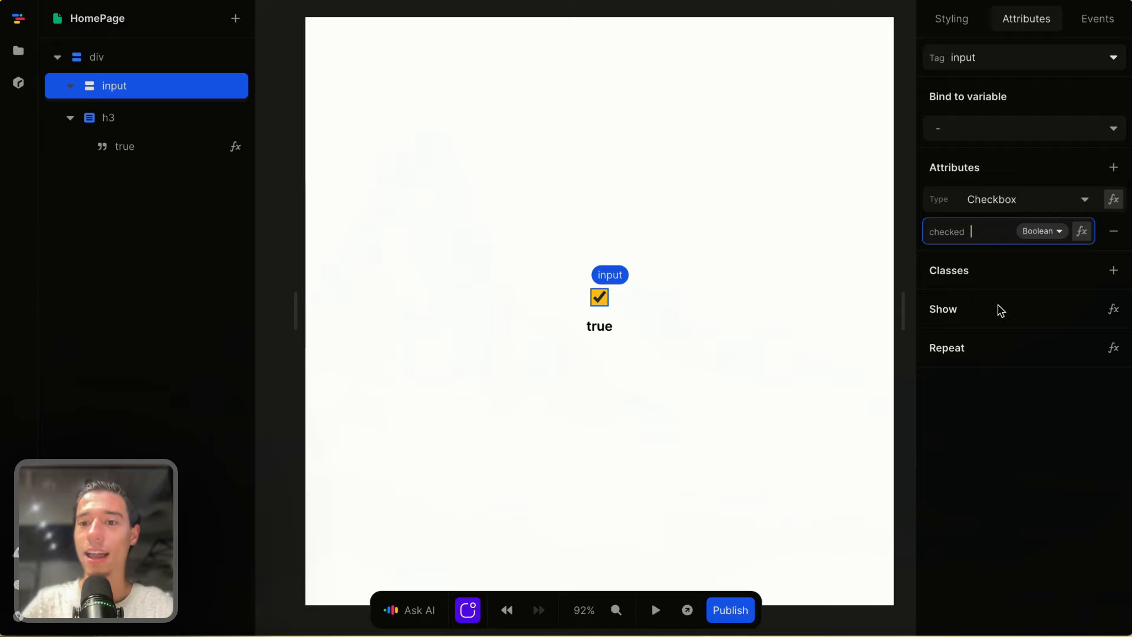
# - Bind the checkbox's checked attribute to the checkboxValue variable through a formula
pyautogui.click(1063, 298)
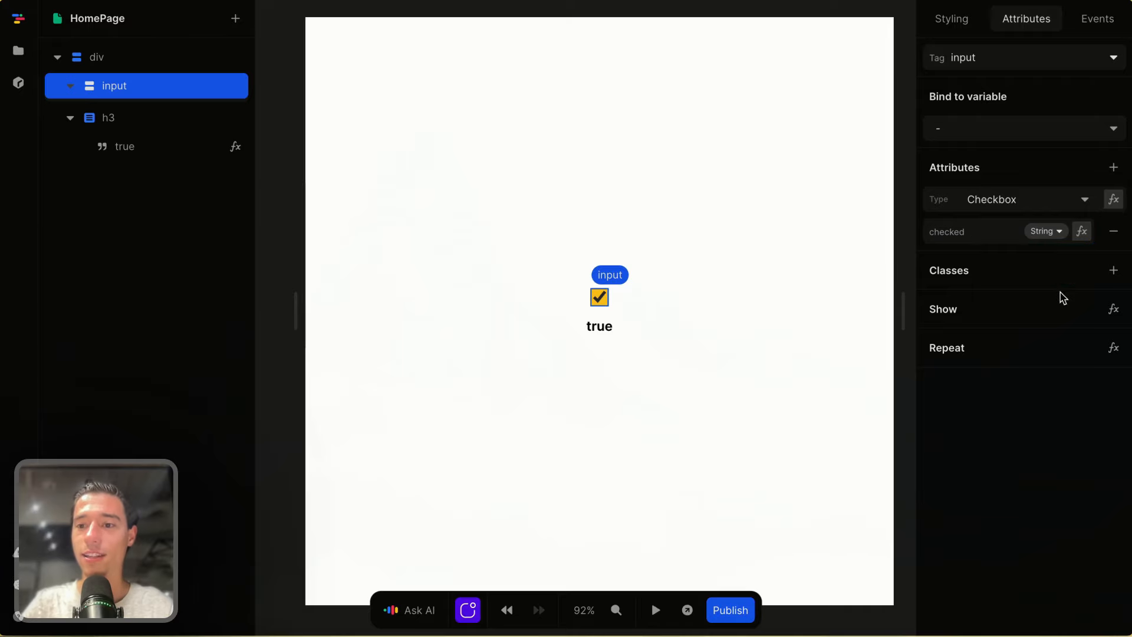
pyautogui.click(1083, 231)
pyautogui.click(387, 375)
pyautogui.click(417, 425)
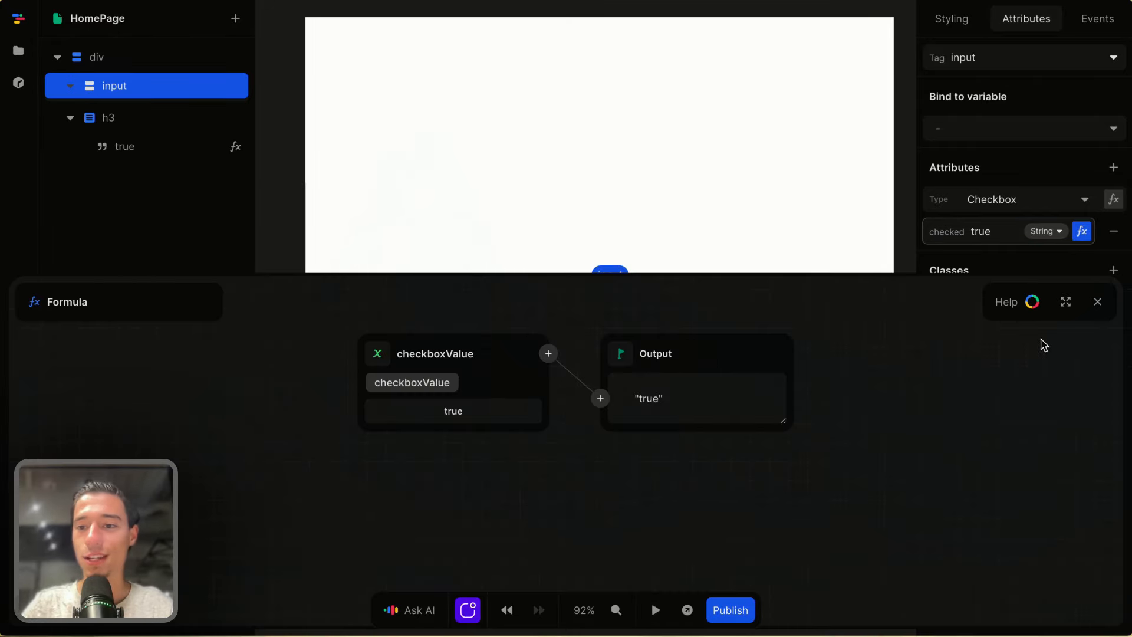
pyautogui.click(1097, 301)
# - Start the page preview and reload the editor page
pyautogui.click(656, 611)
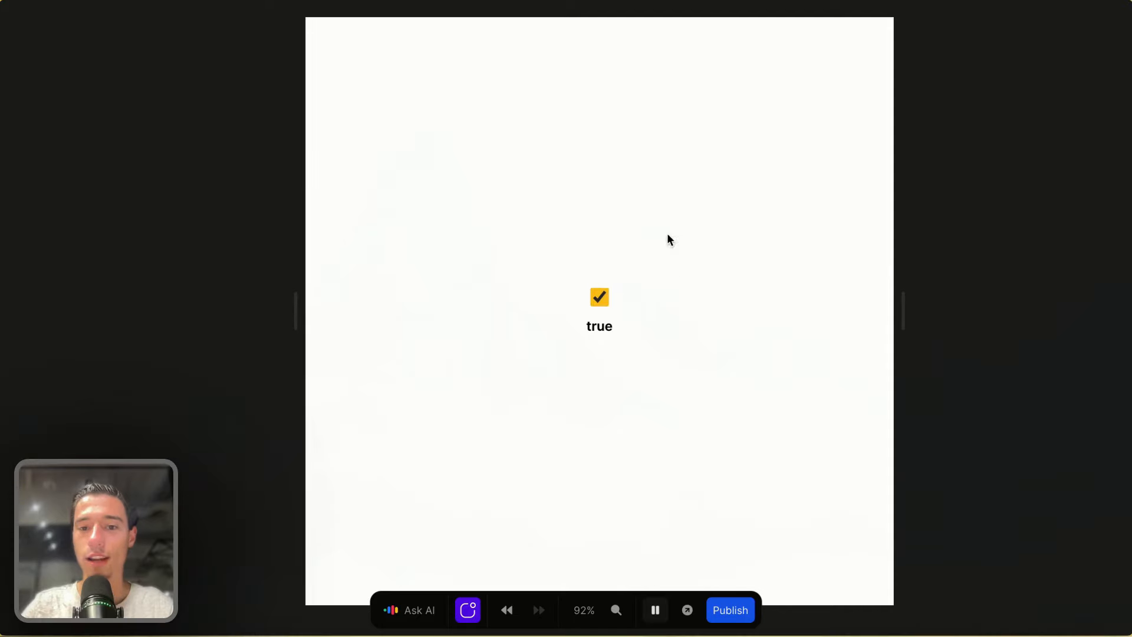
pyautogui.moveTo(46, 69)
pyautogui.click(38, 48)
pyautogui.press('Return')
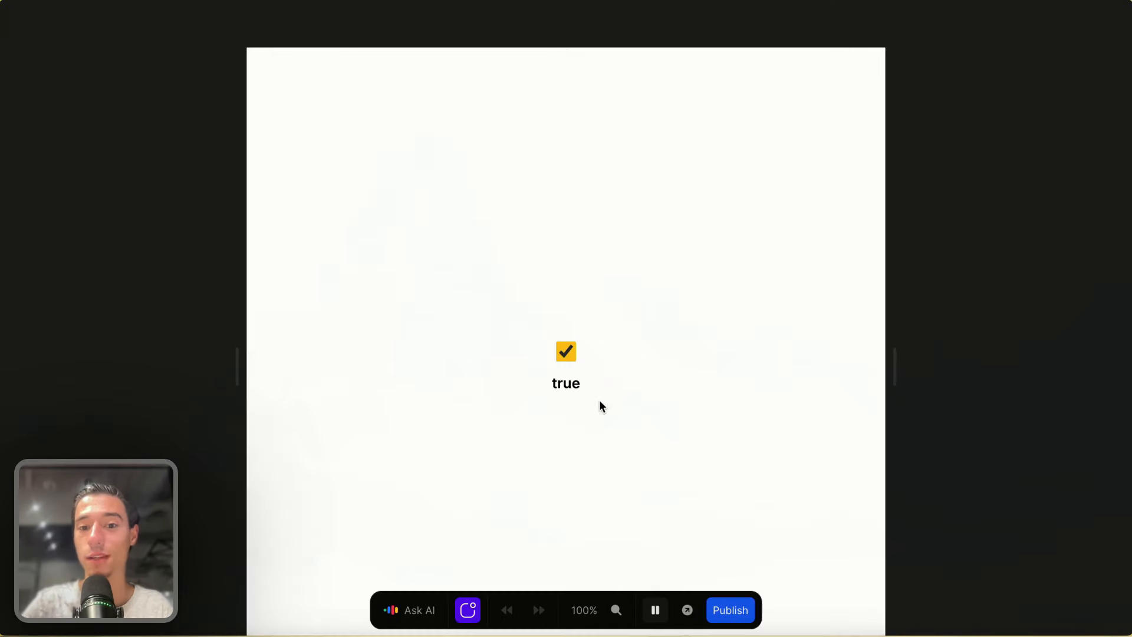
# - Reselect the checkbox input, preview again and uncheck the checkbox, then return to editing
pyautogui.click(639, 610)
pyautogui.click(617, 342)
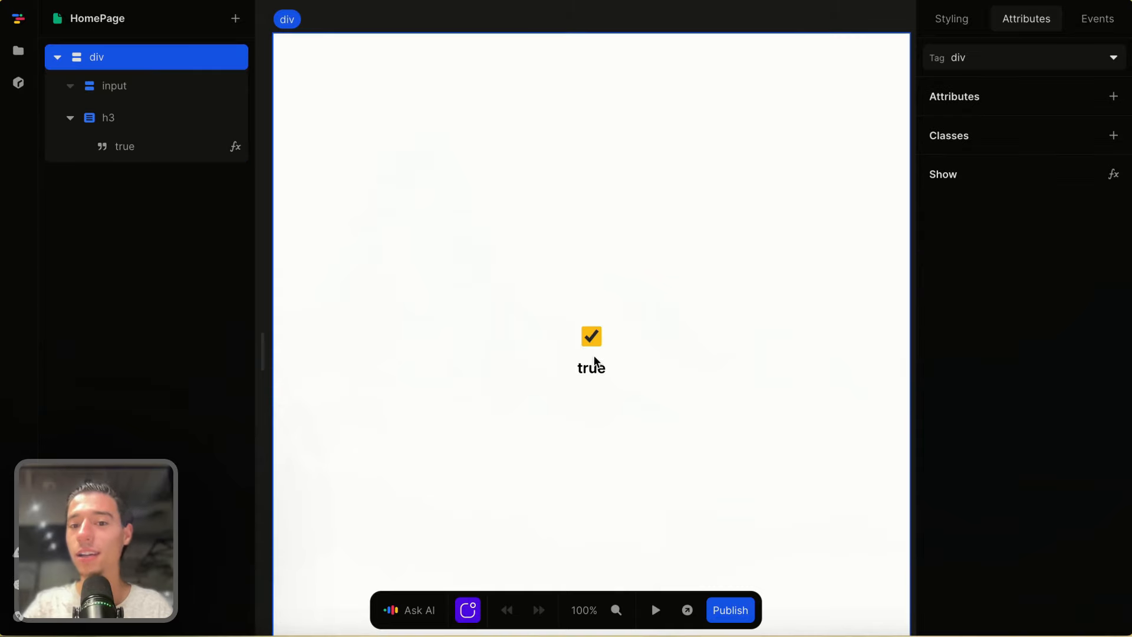
pyautogui.click(591, 335)
pyautogui.click(655, 611)
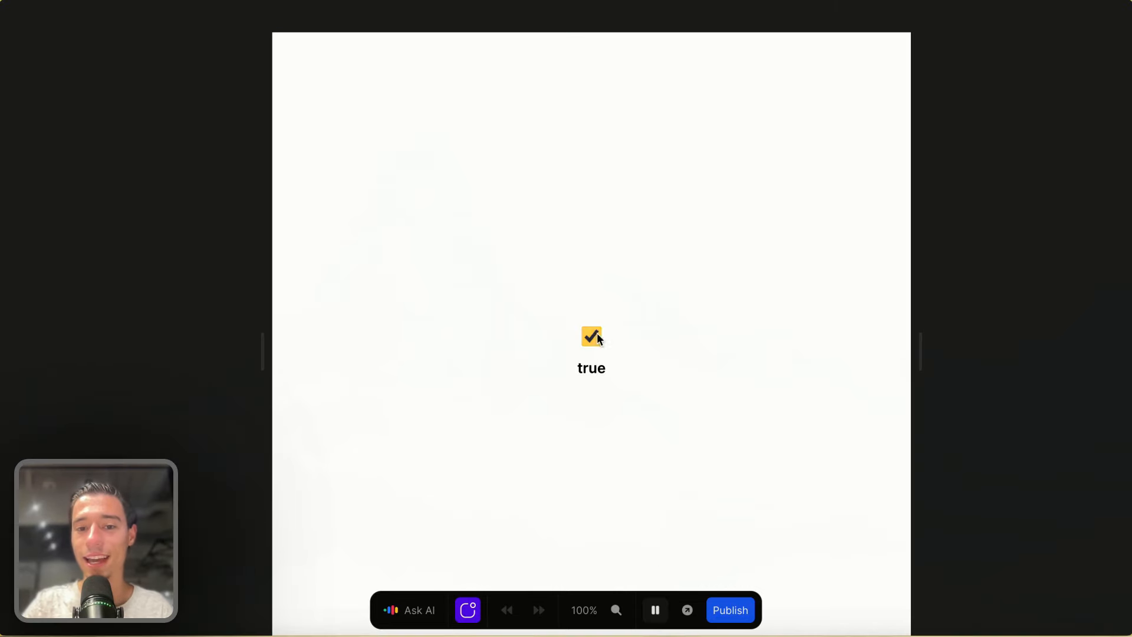
pyautogui.click(595, 334)
pyautogui.click(655, 611)
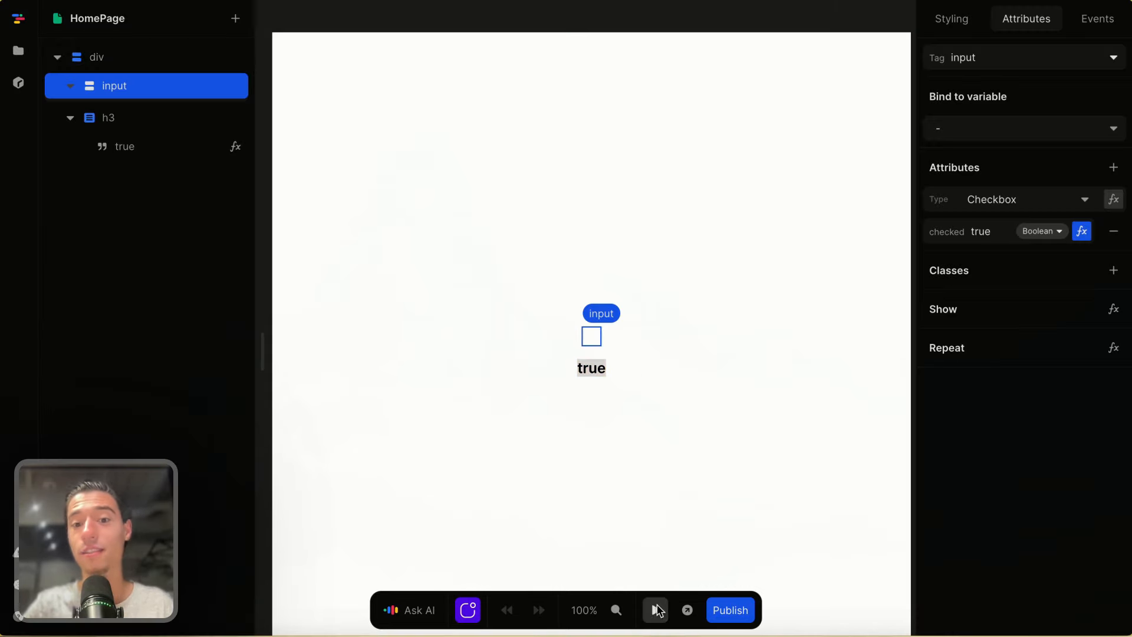
# - Add a click event to the input with a Set checkboxValue action
pyautogui.click(1098, 18)
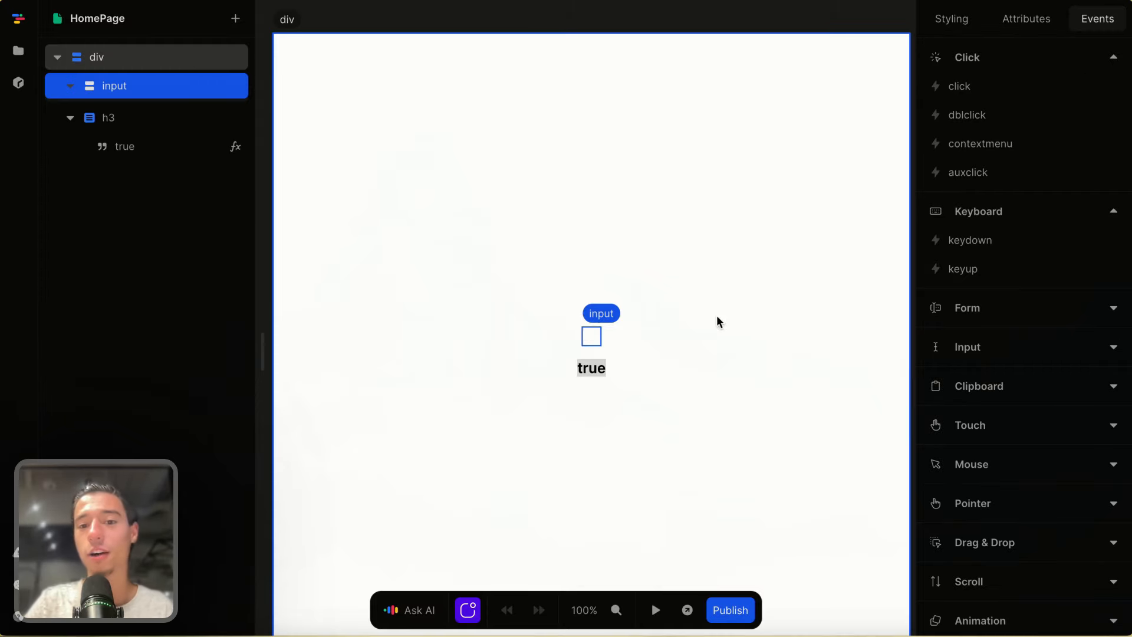
pyautogui.click(962, 87)
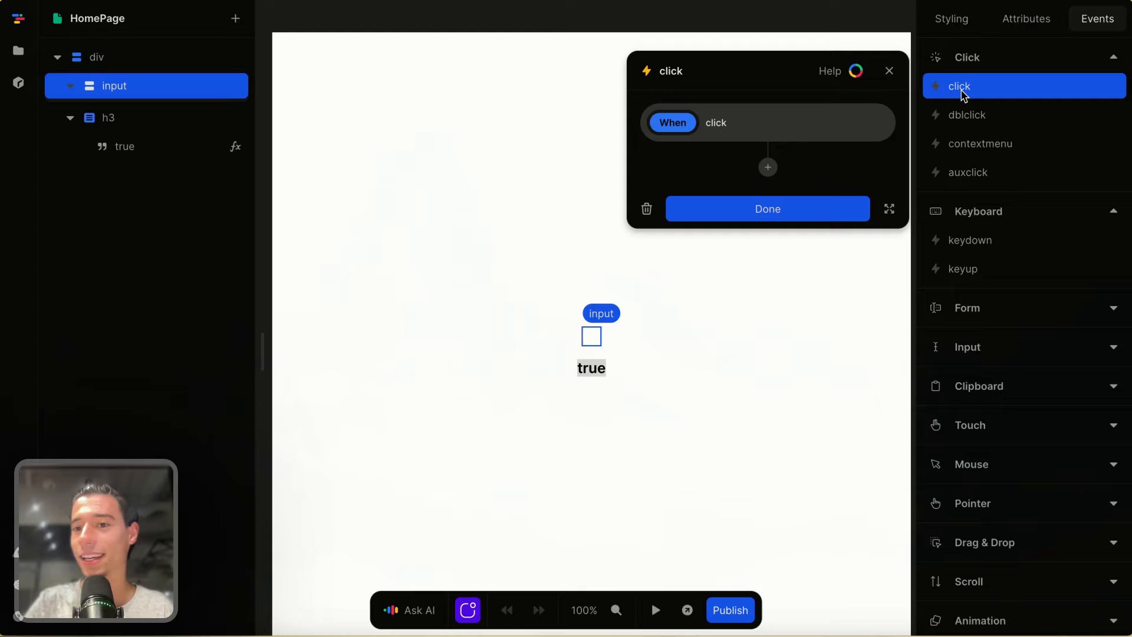
pyautogui.click(769, 168)
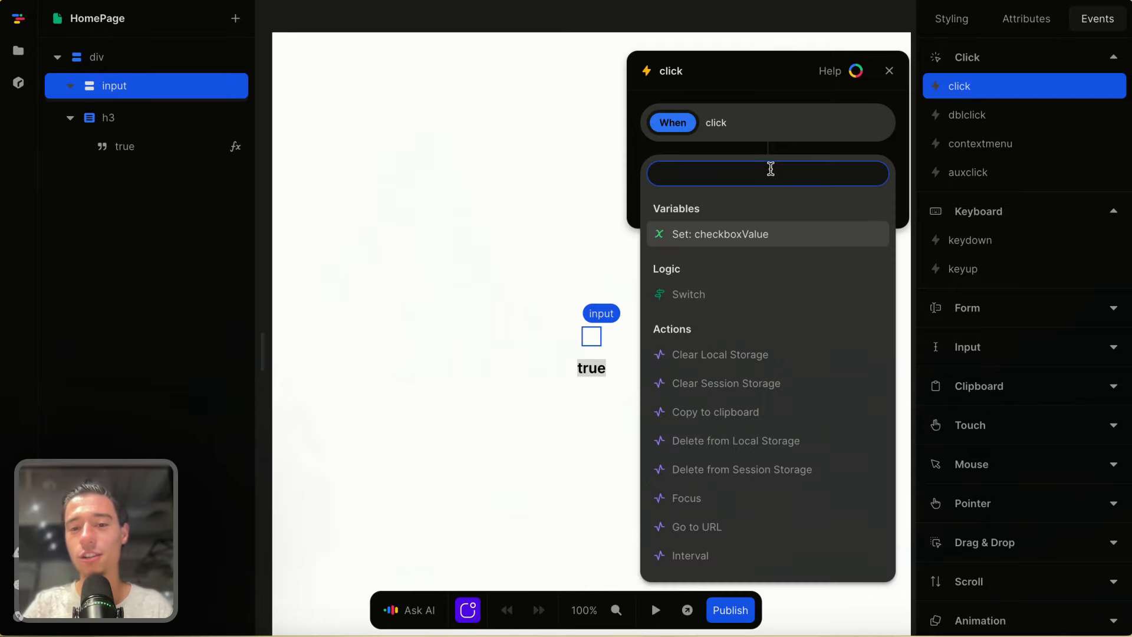
pyautogui.click(730, 236)
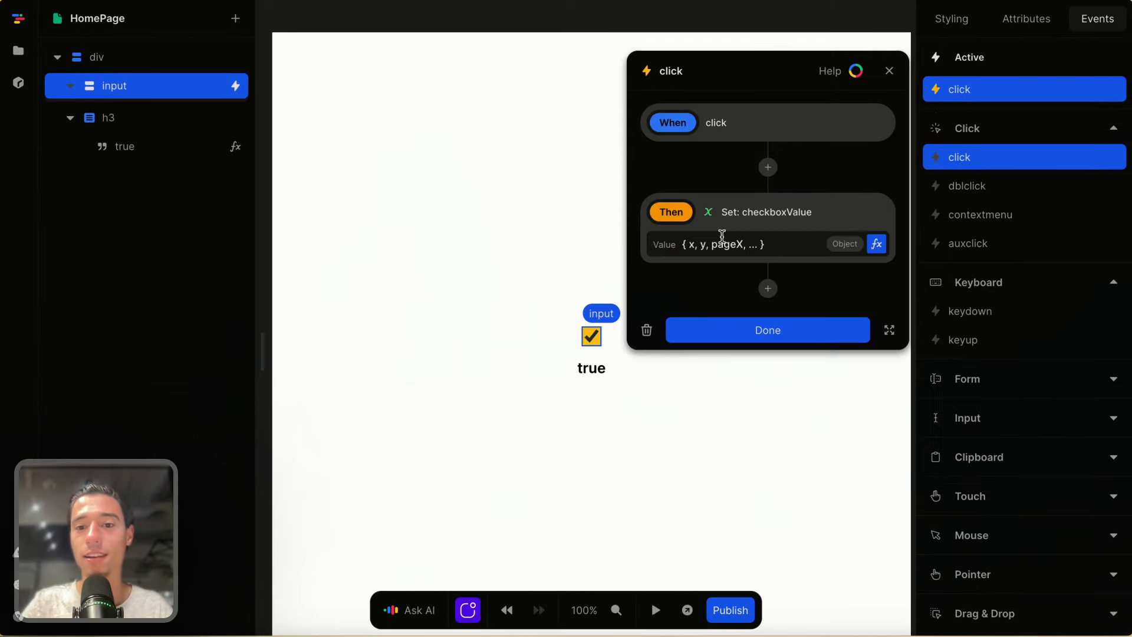
# - Add a Get element by id node to the set value's formula, then finish the event
pyautogui.click(876, 244)
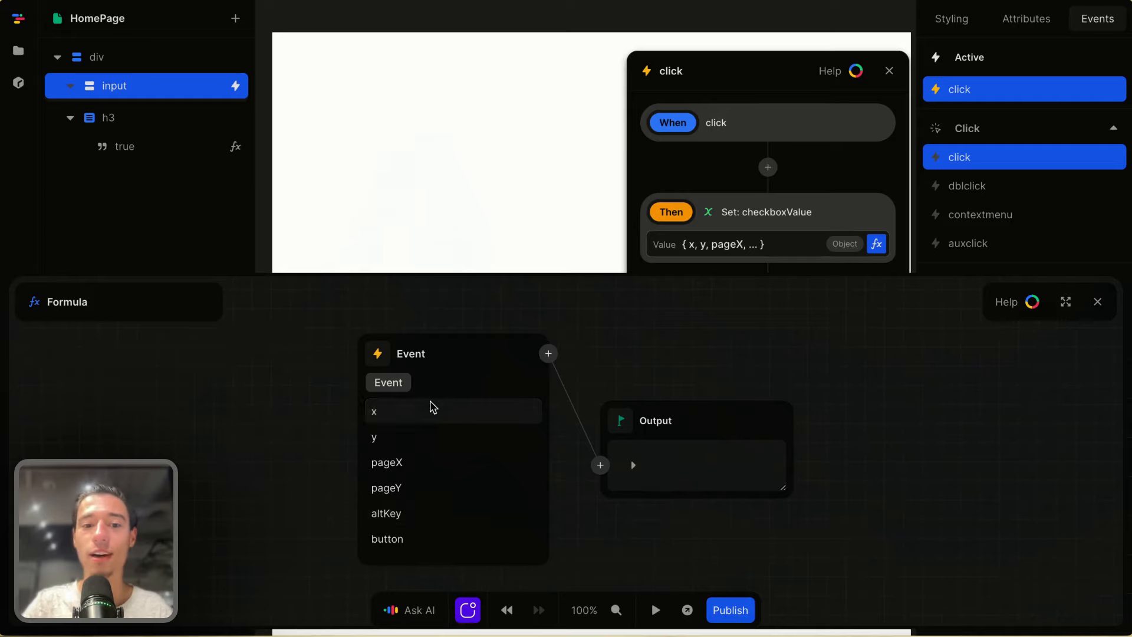
pyautogui.scroll(-2, 433, 407)
pyautogui.scroll(-5, 437, 442)
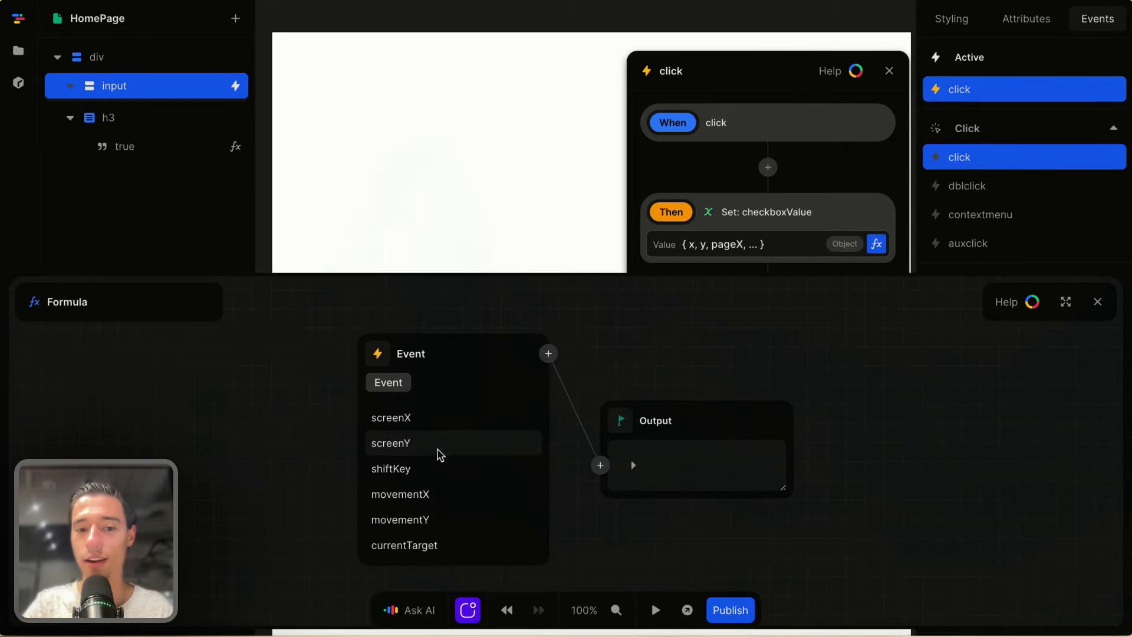
pyautogui.scroll(6, 441, 457)
pyautogui.click(379, 353)
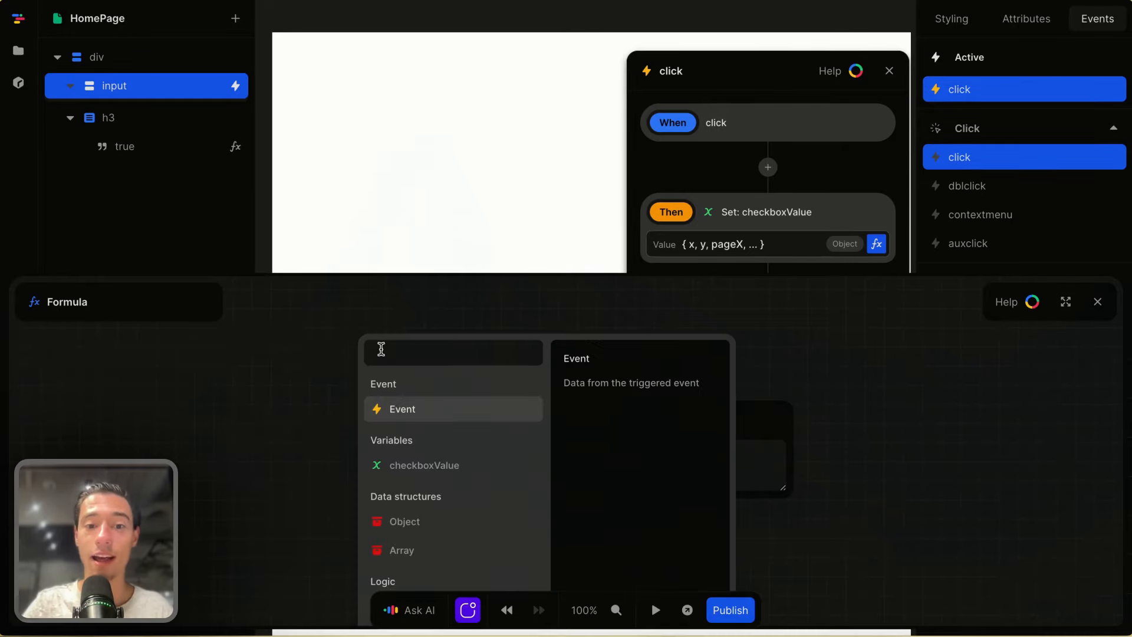
pyautogui.write('get')
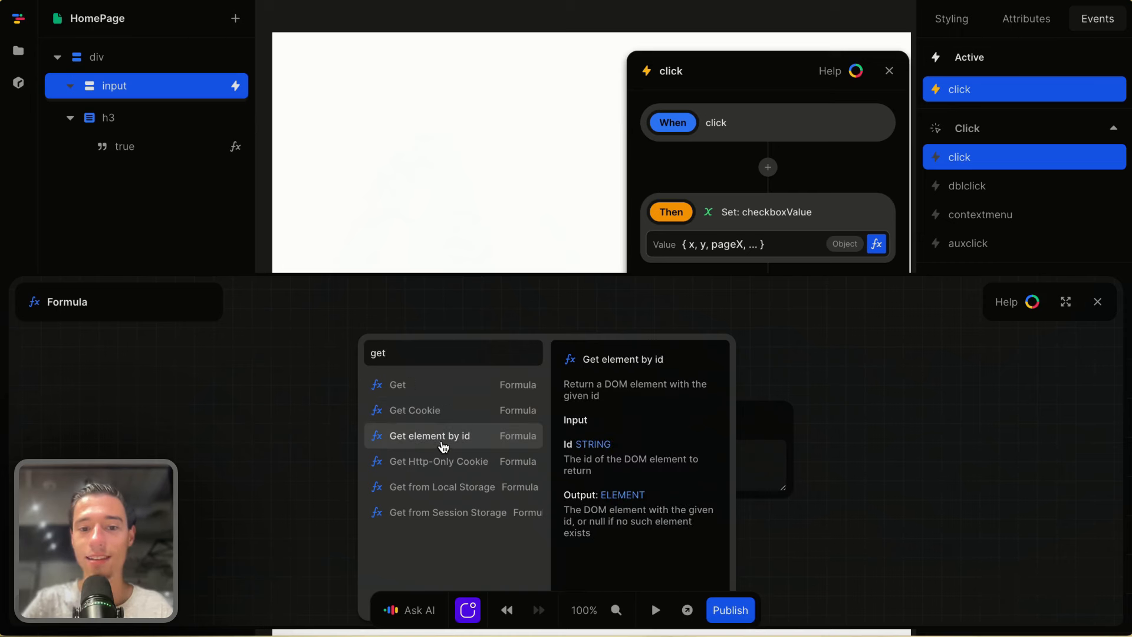
pyautogui.click(445, 437)
pyautogui.click(1097, 302)
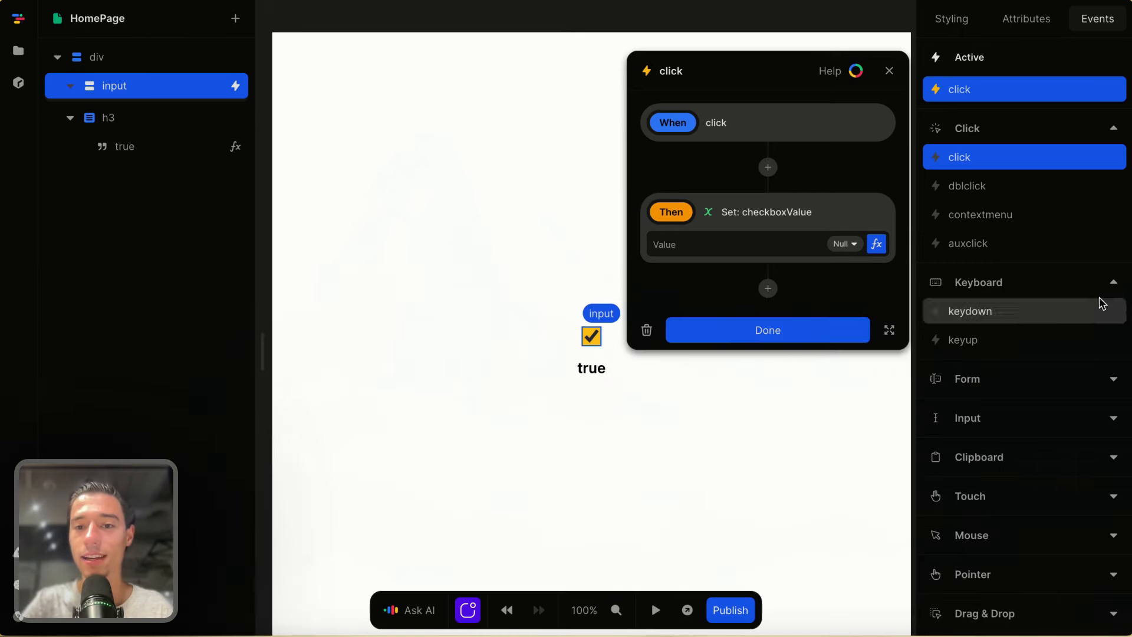
pyautogui.click(808, 340)
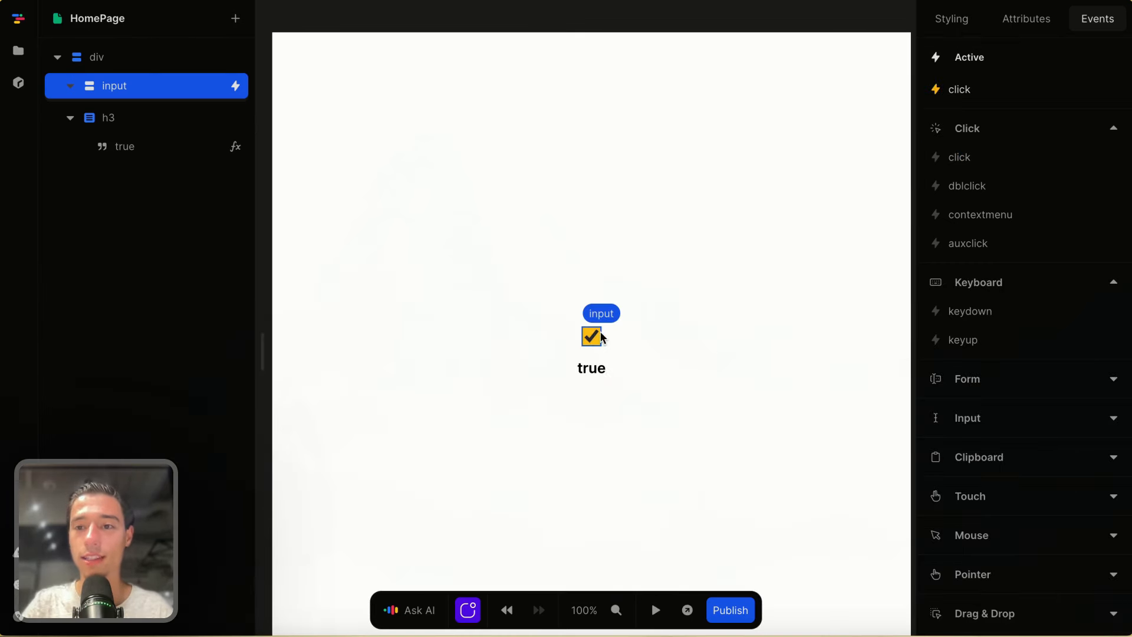
pyautogui.click(1026, 19)
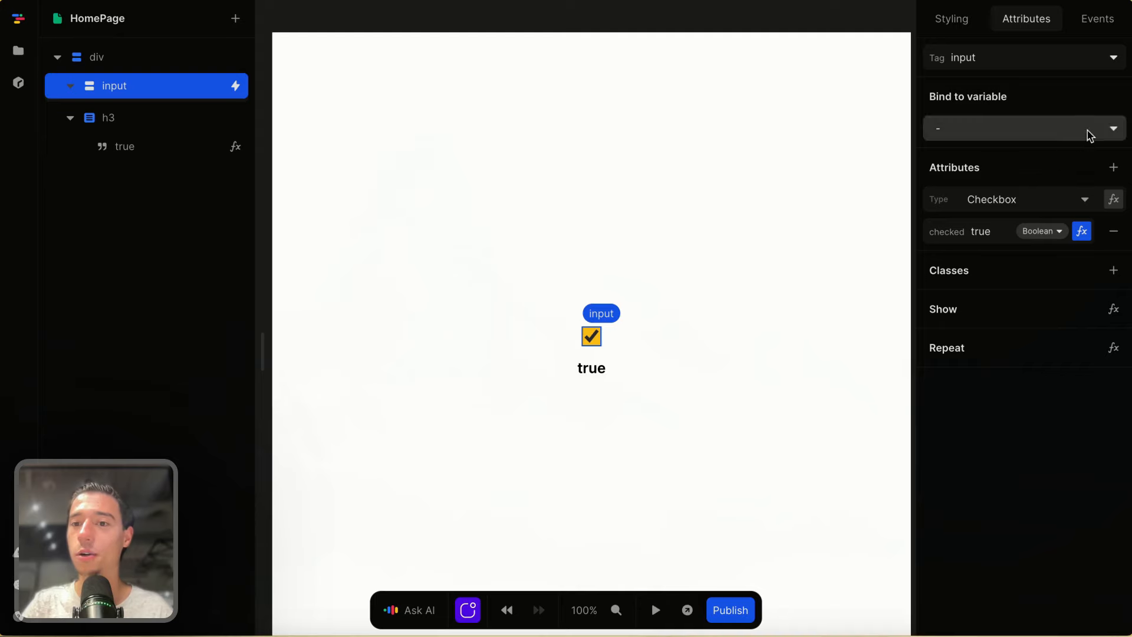
# - Add an id attribute to the input with the value 'chackbox'
pyautogui.click(1114, 167)
pyautogui.write('id')
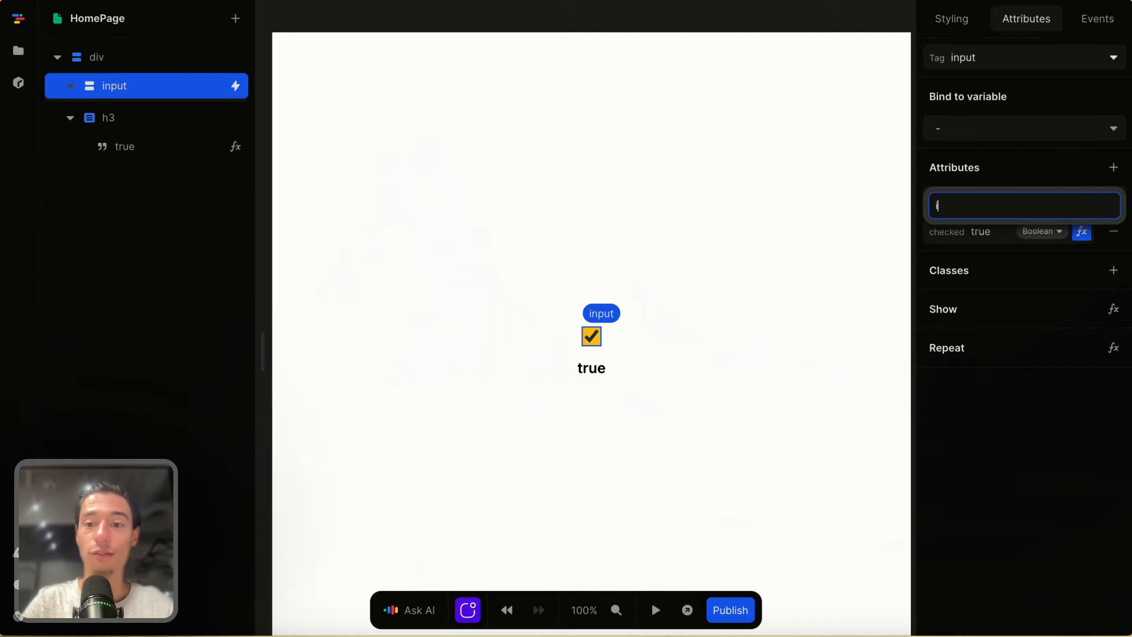
pyautogui.press('Return')
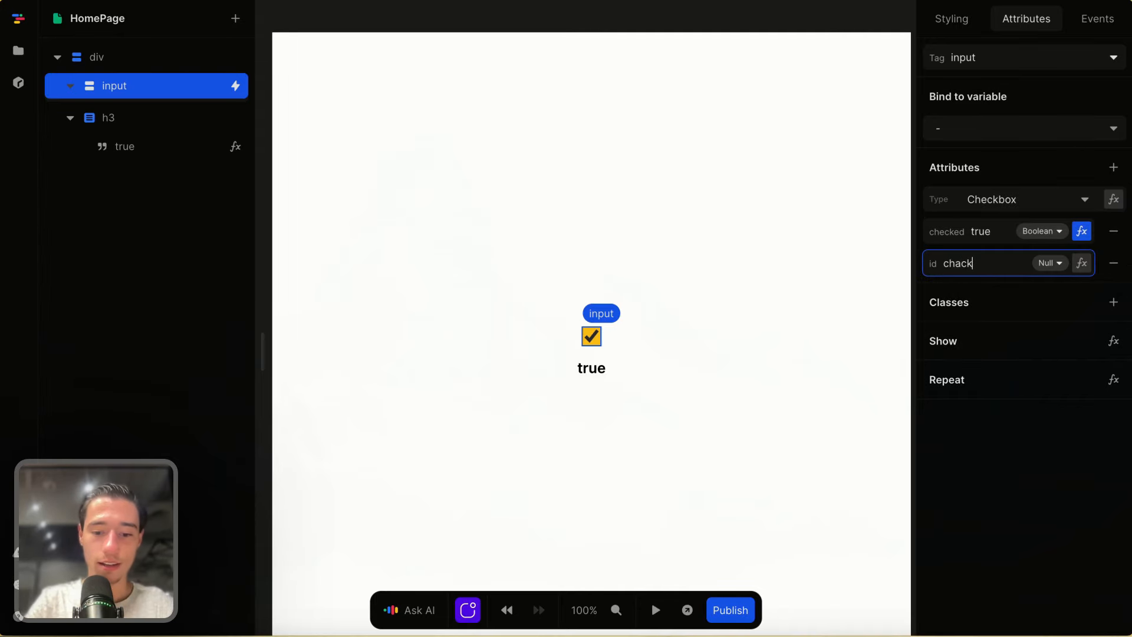
pyautogui.write('chackbox')
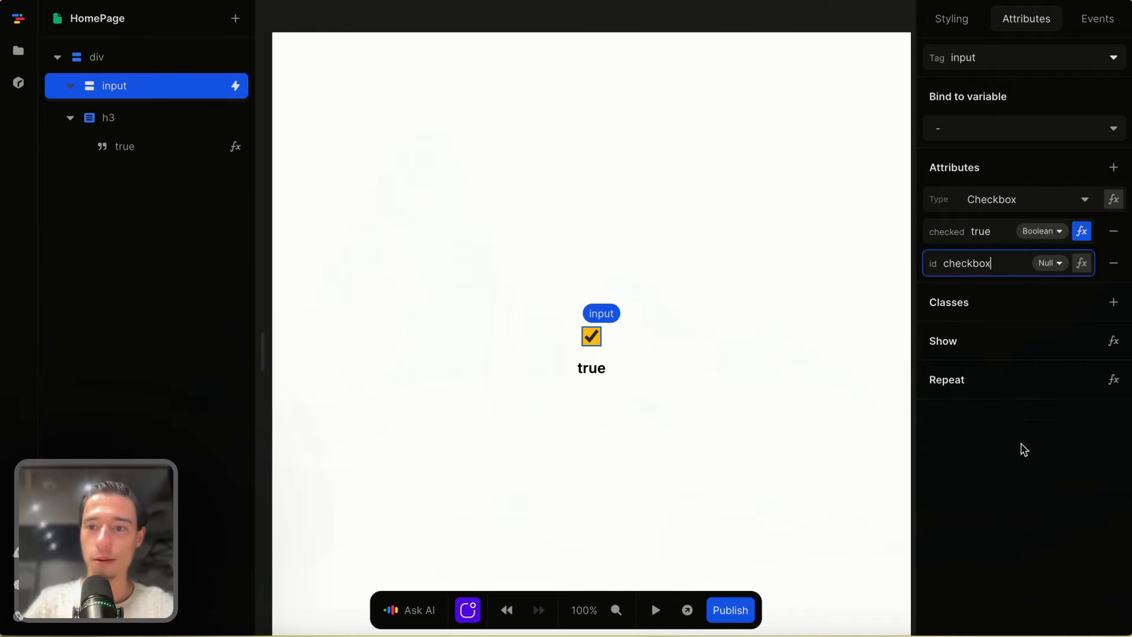
pyautogui.click(988, 506)
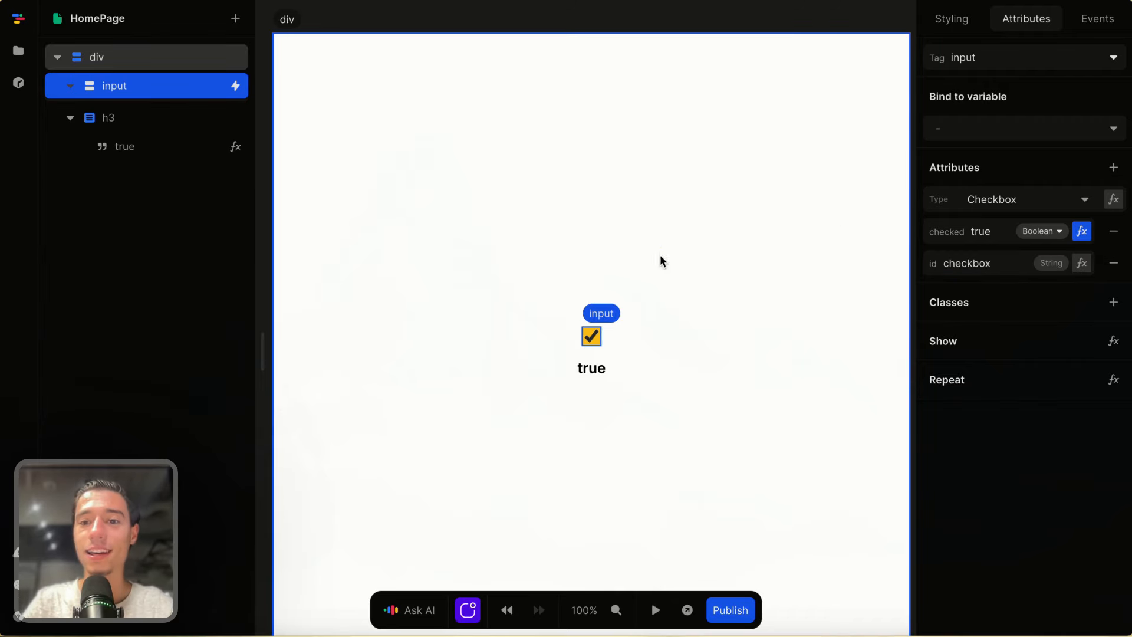
# - Change the Get element by id node's id to 'checkbox' and test the click in preview
pyautogui.click(1098, 18)
pyautogui.click(988, 88)
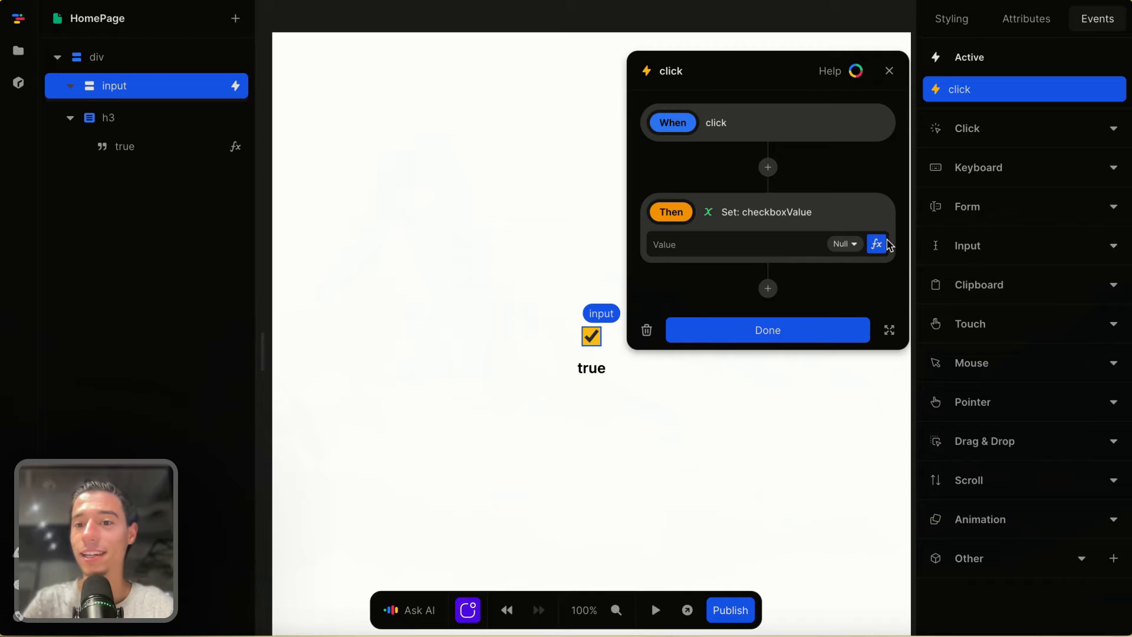
pyautogui.click(876, 244)
pyautogui.click(430, 392)
pyautogui.press('BackSpace')
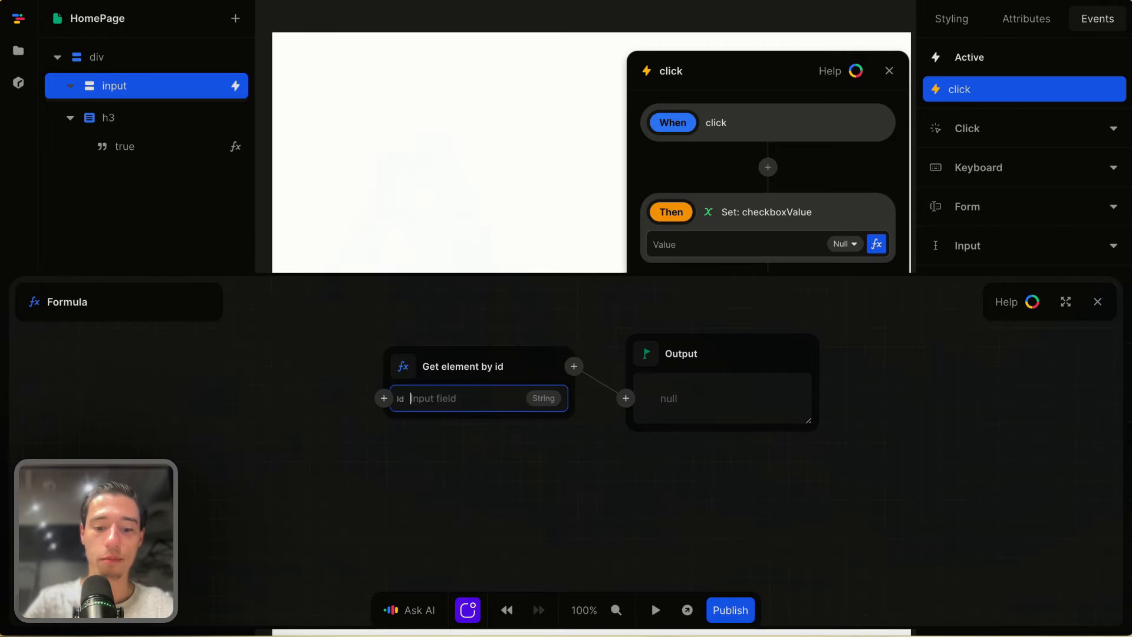
pyautogui.write('checkb')
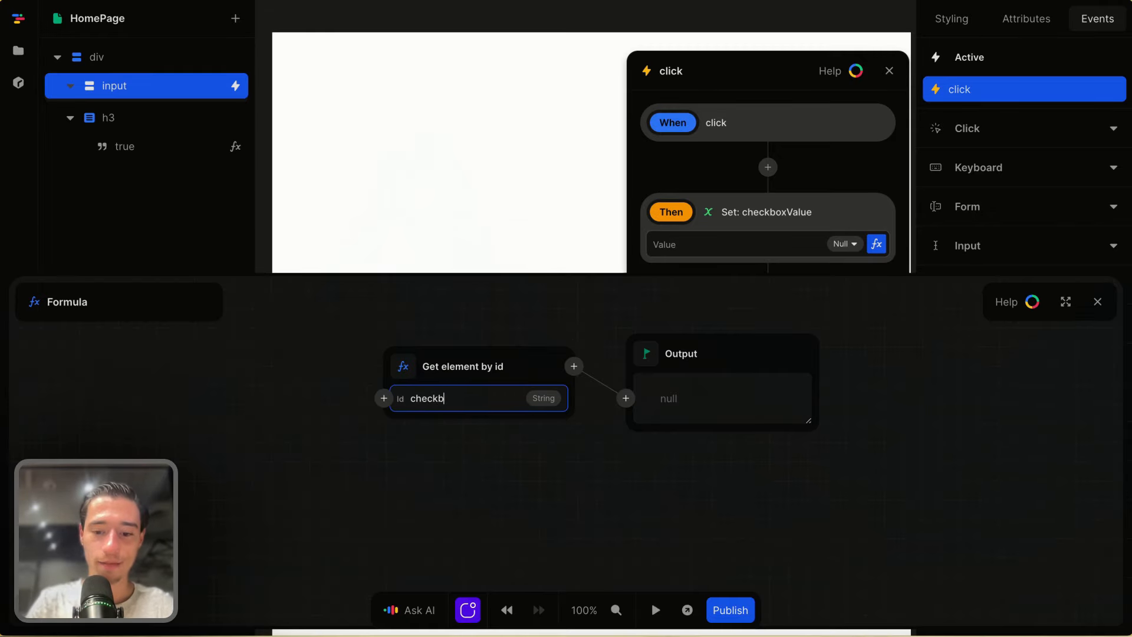
pyautogui.write('ox')
pyautogui.click(469, 439)
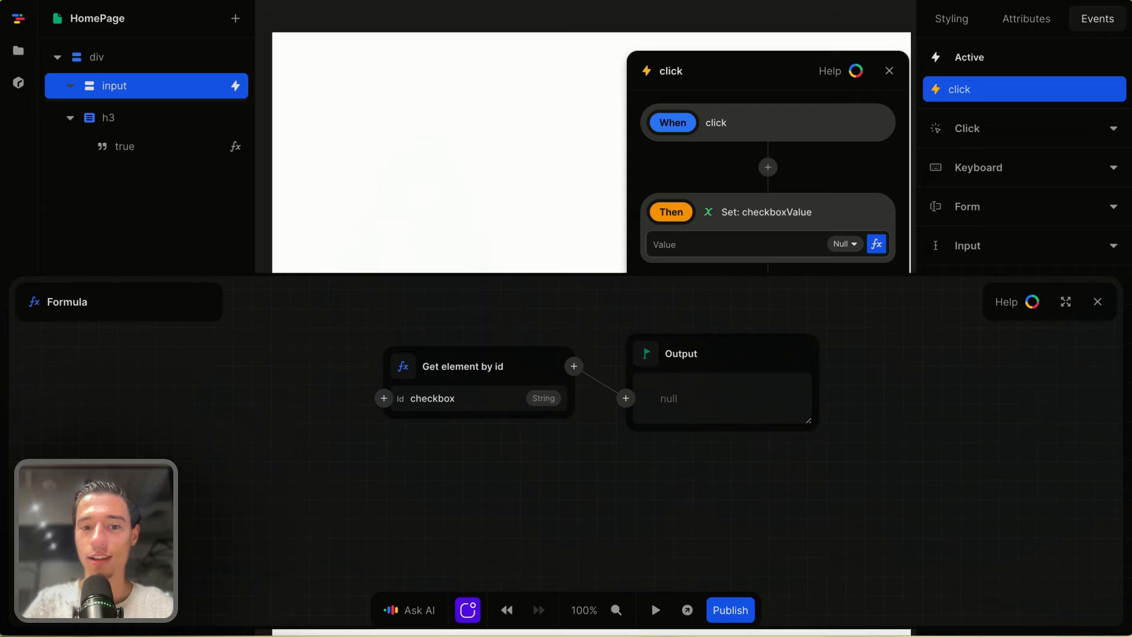
pyautogui.click(1098, 303)
pyautogui.click(846, 328)
pyautogui.click(656, 610)
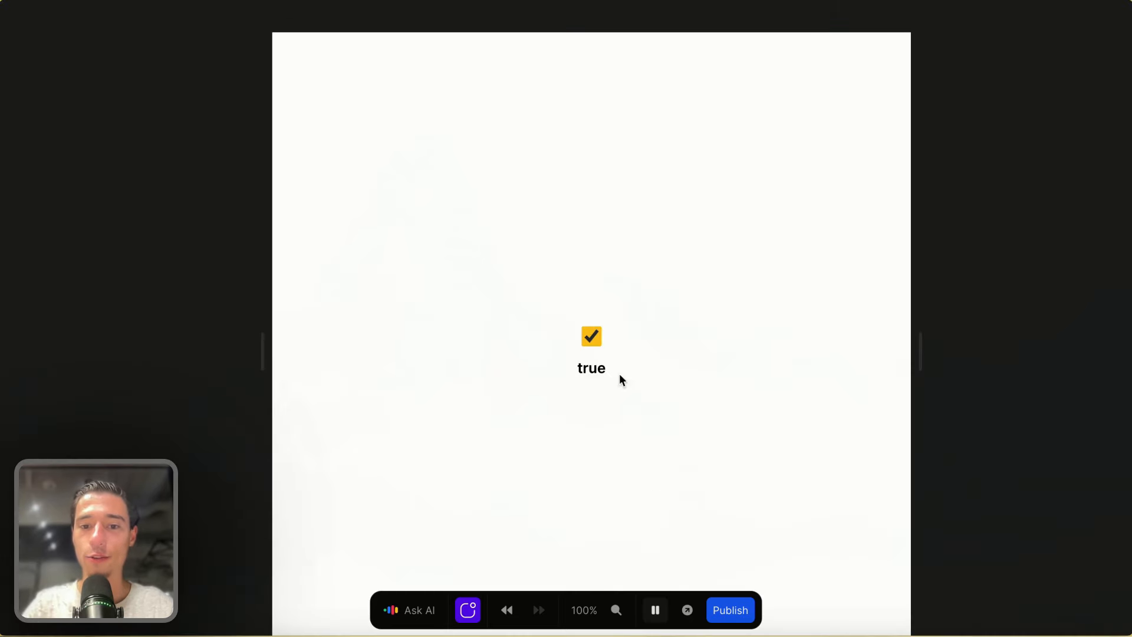
pyautogui.click(590, 337)
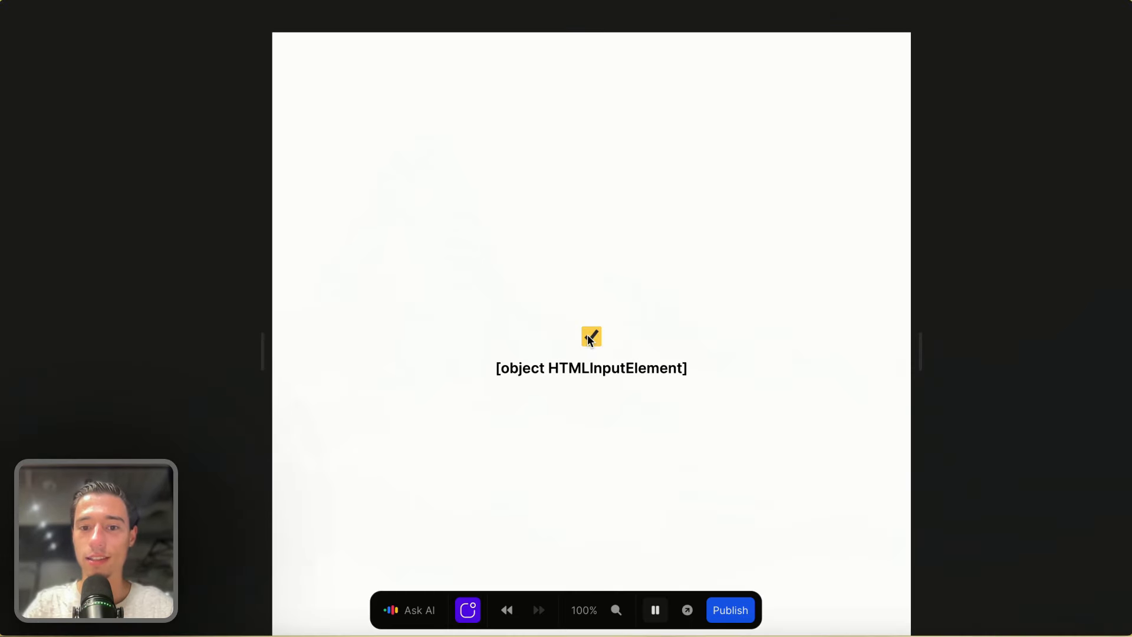
# - Add a Get node with path 'checked' after Get element by id in the click formula
pyautogui.click(655, 610)
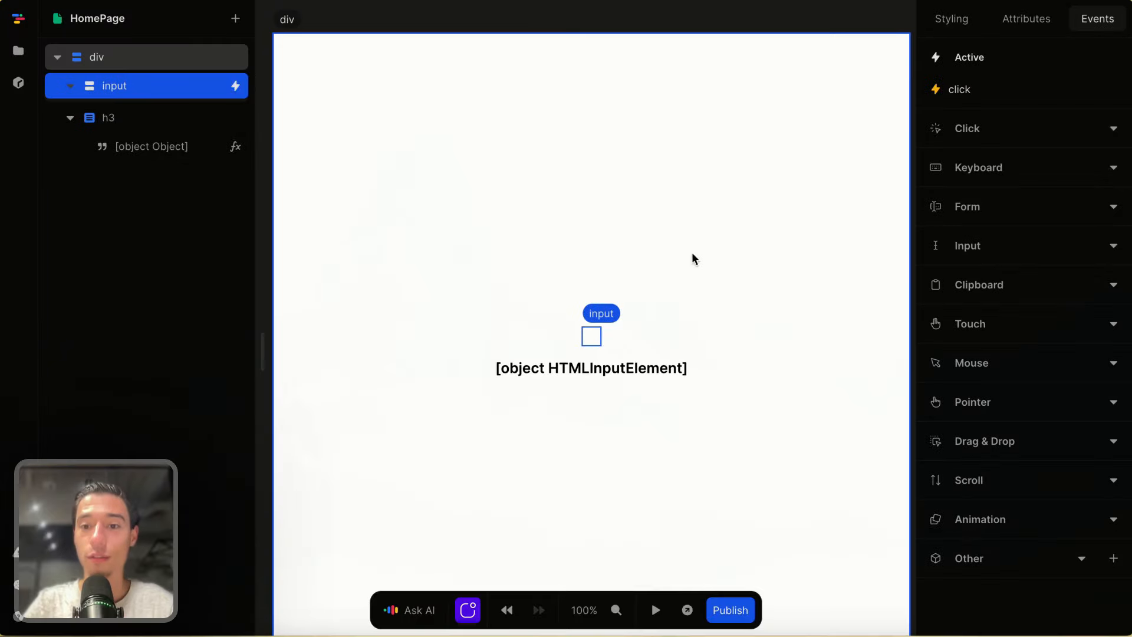
pyautogui.click(980, 94)
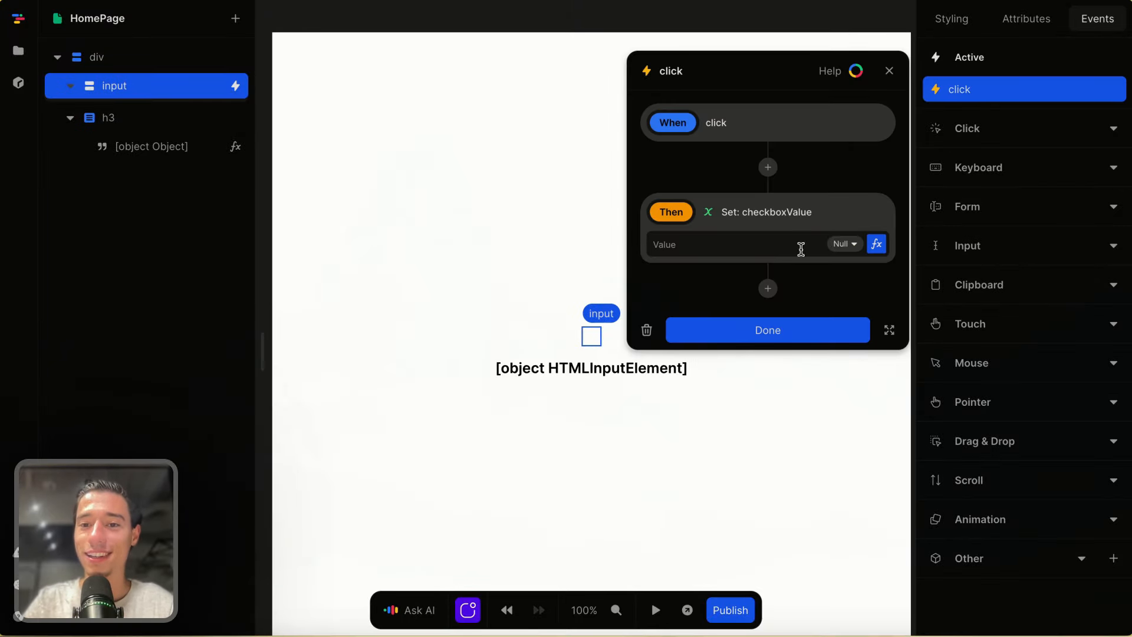
pyautogui.click(877, 244)
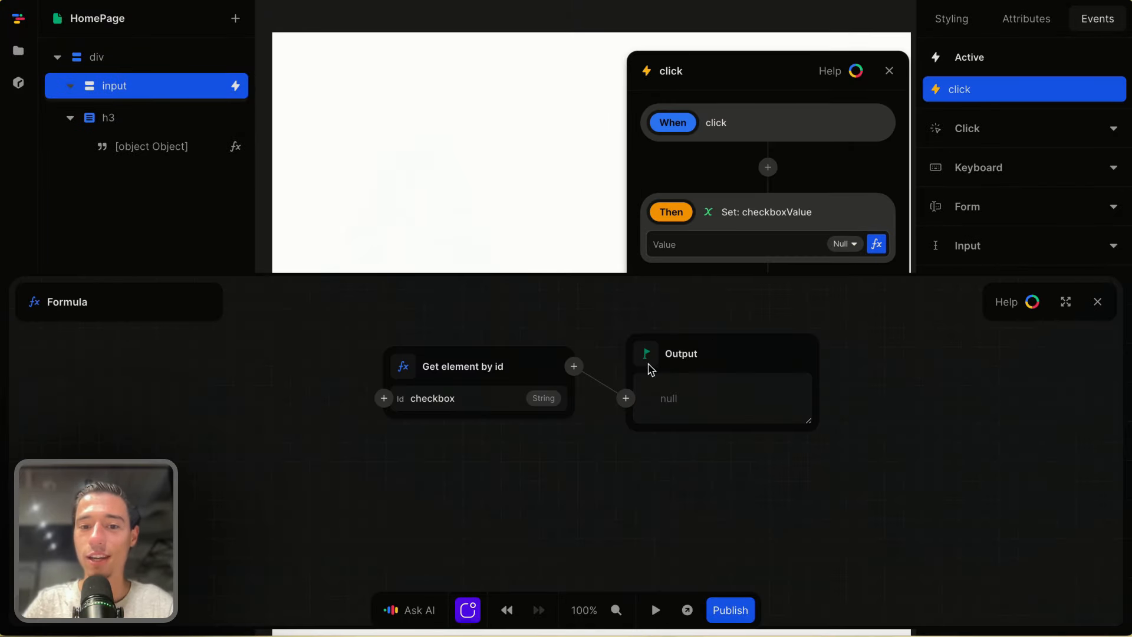
pyautogui.click(574, 366)
pyautogui.write('get')
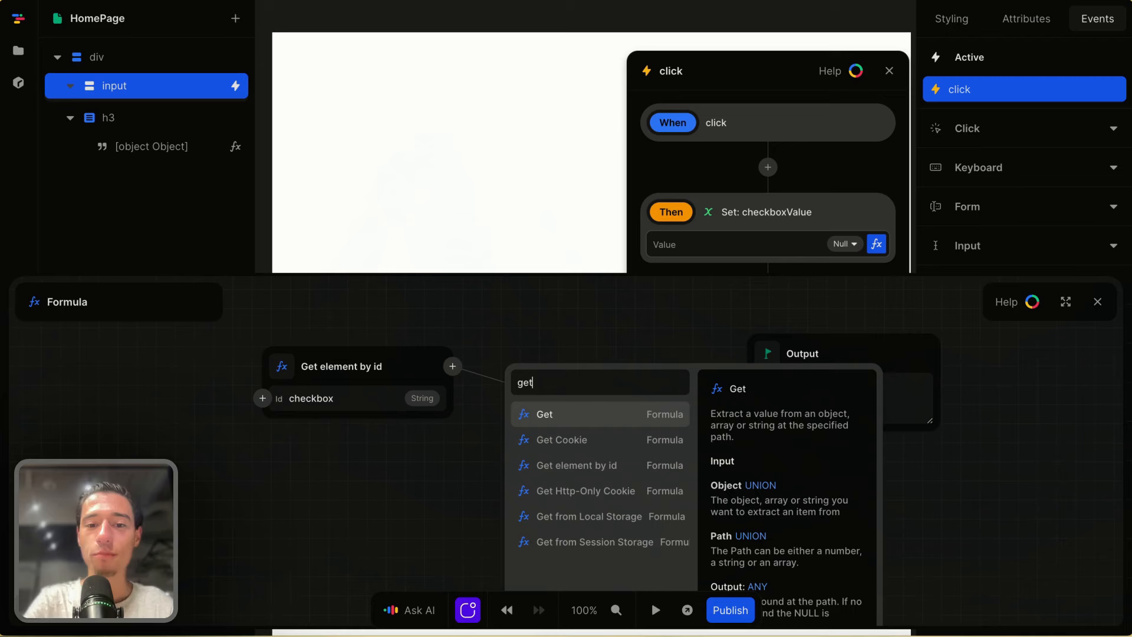
pyautogui.click(578, 413)
pyautogui.click(578, 419)
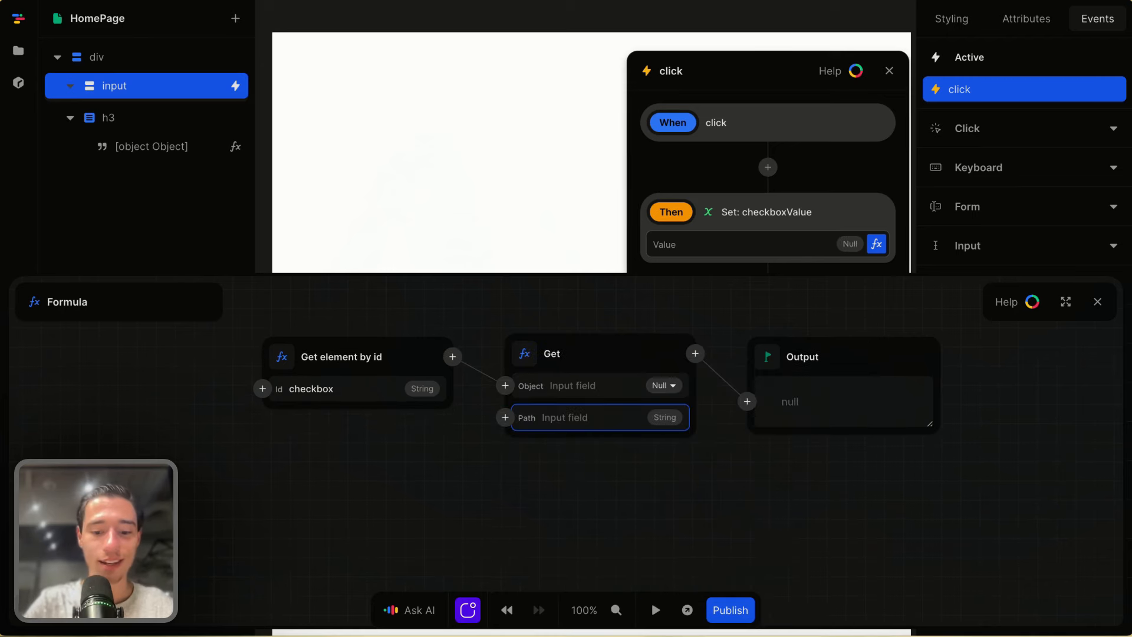
pyautogui.write('chec')
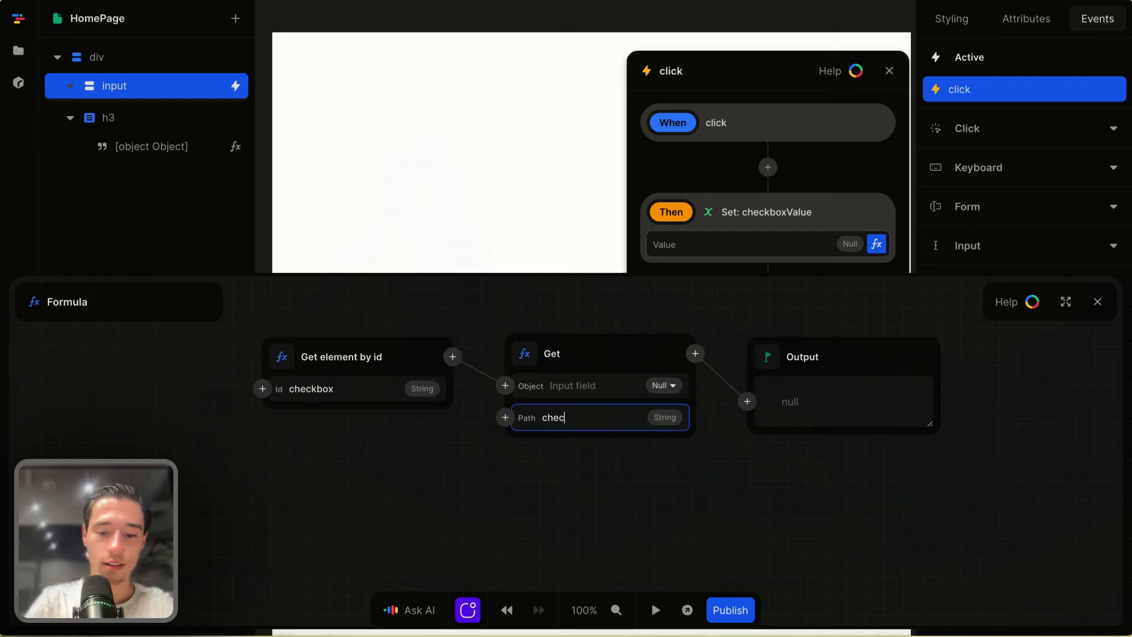
pyautogui.write('ked')
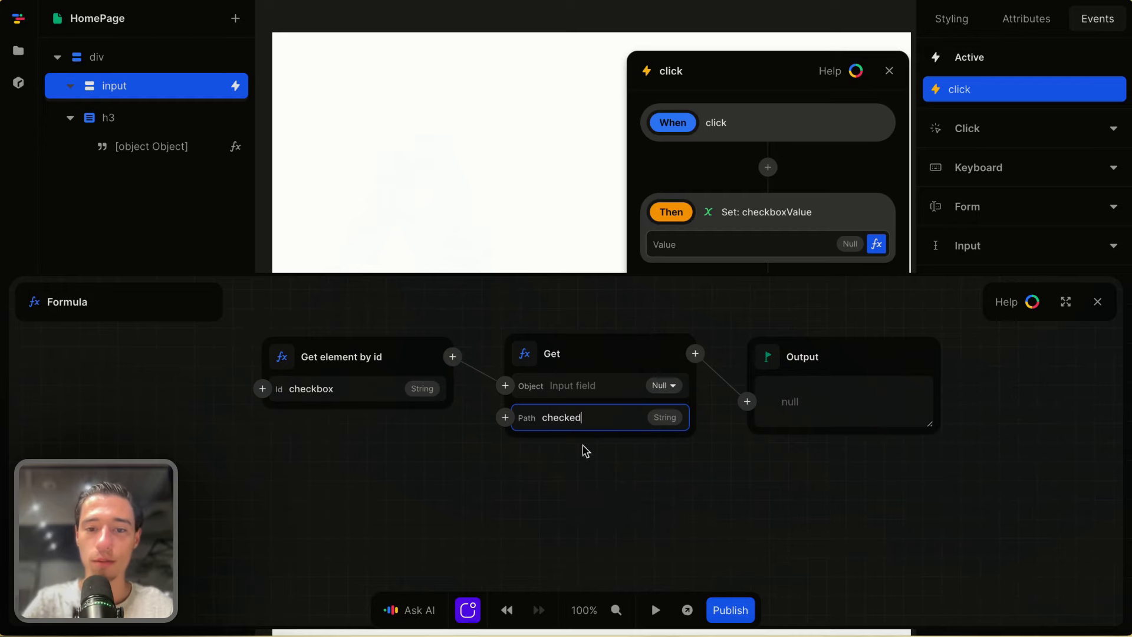
pyautogui.click(588, 481)
pyautogui.click(1097, 302)
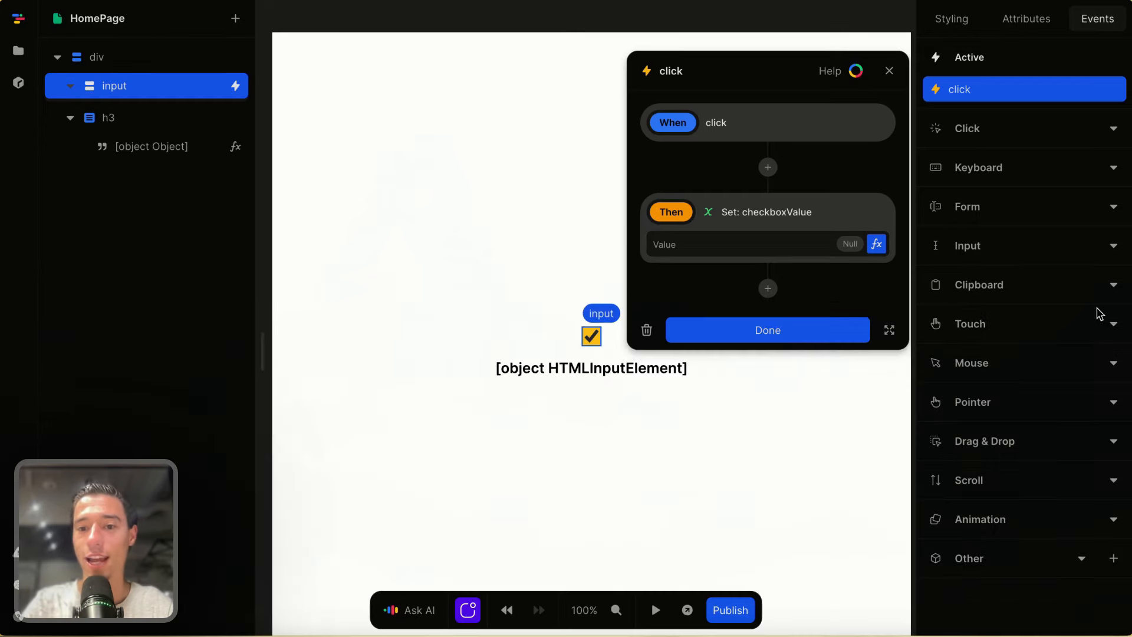
pyautogui.click(802, 346)
# - Preview the page and toggle the checkbox to see the heading switch between true and false
pyautogui.click(656, 611)
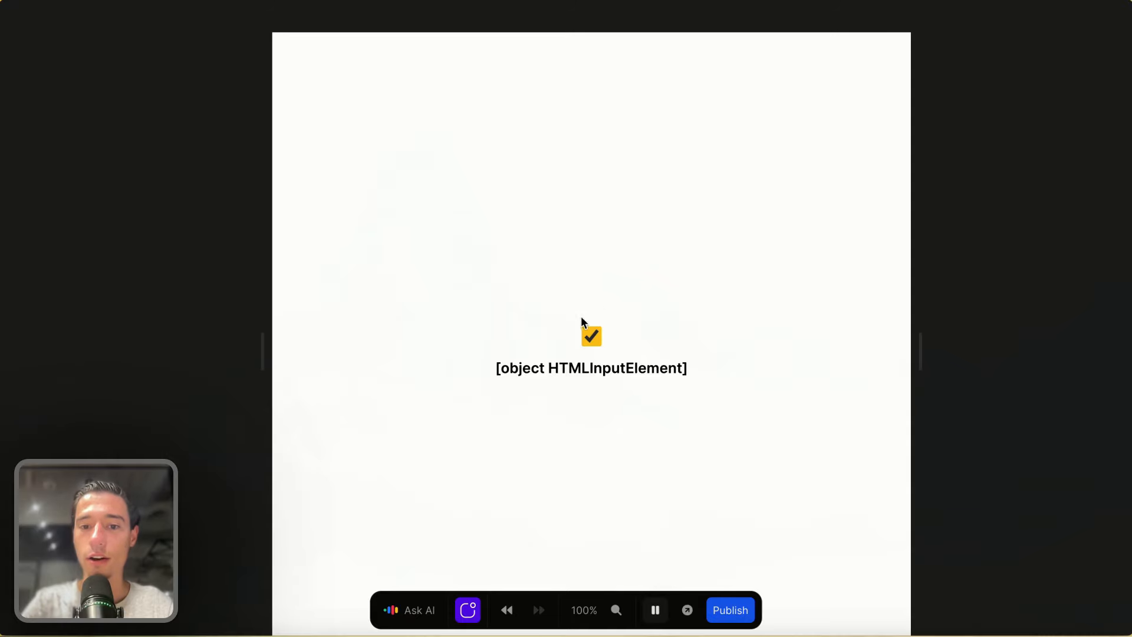
pyautogui.click(592, 340)
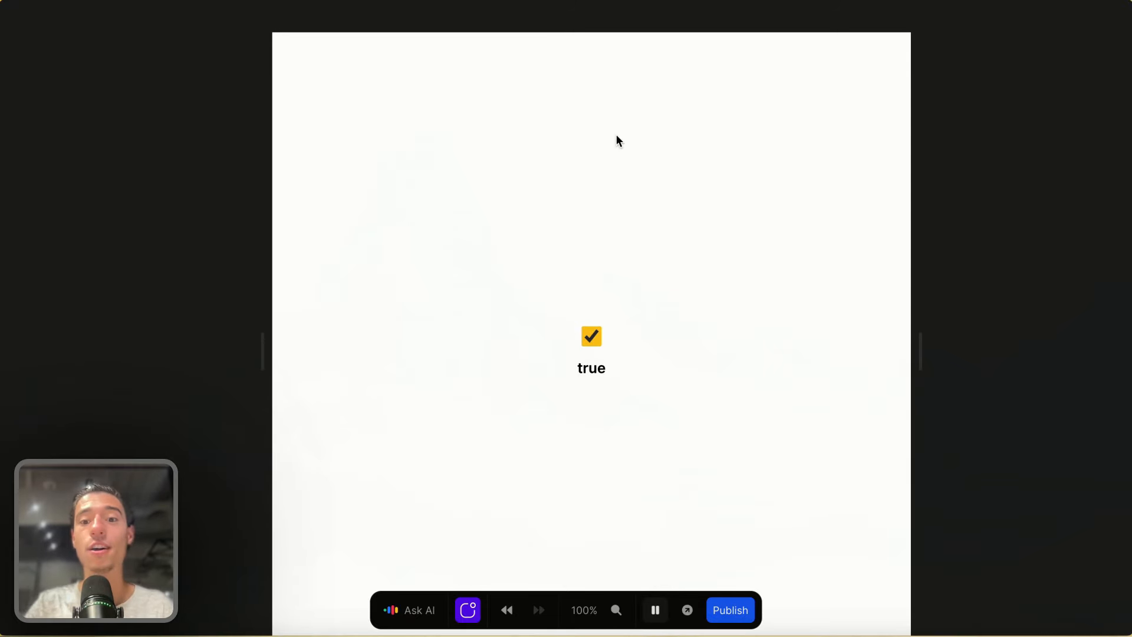
pyautogui.click(589, 336)
pyautogui.click(589, 336)
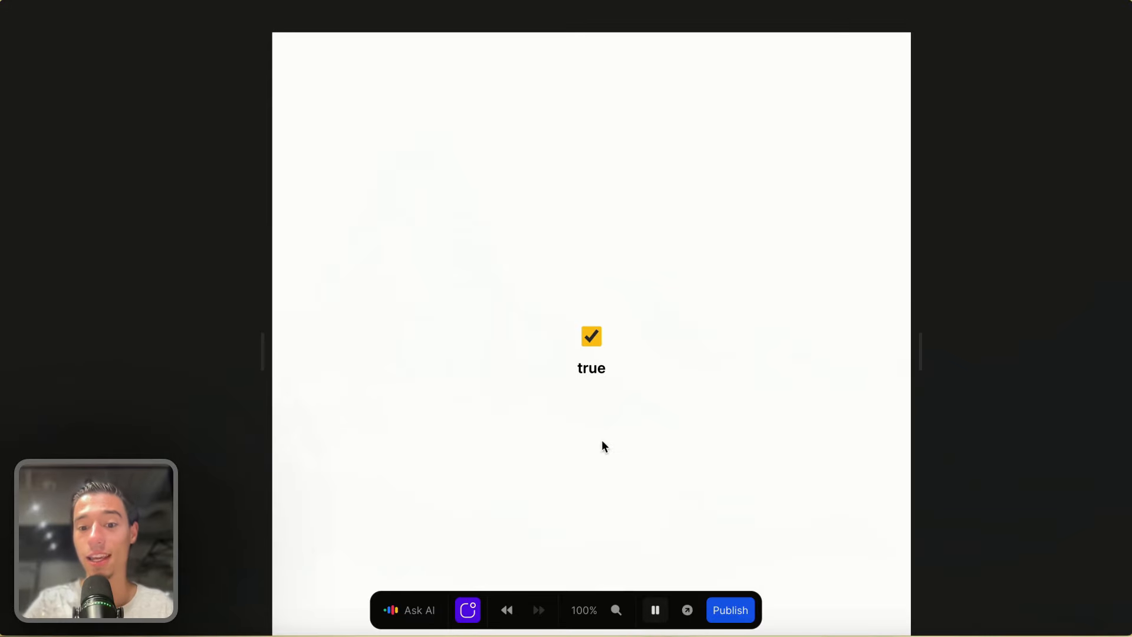
pyautogui.click(652, 610)
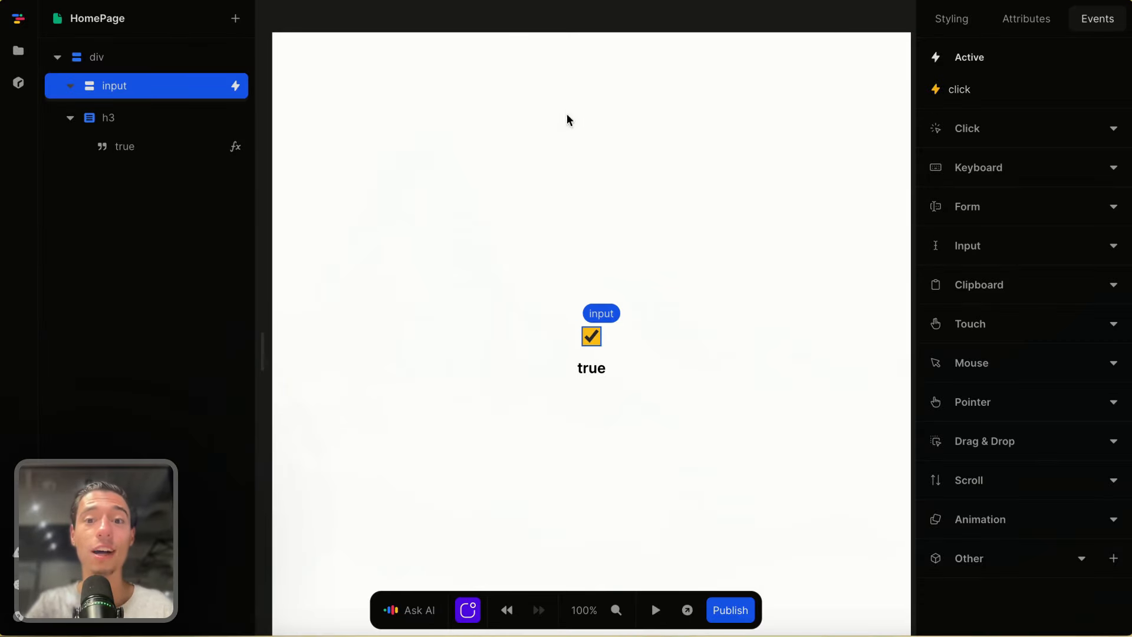
# - Wrap the checkbox input in a Div element
pyautogui.rightClick(149, 85)
pyautogui.click(182, 141)
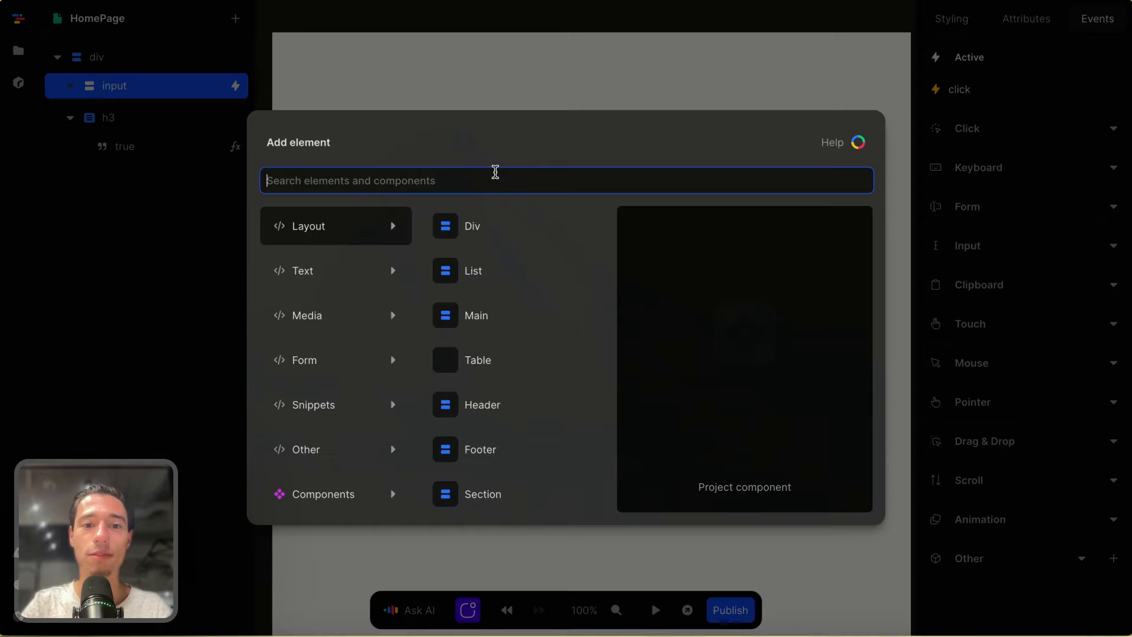
pyautogui.click(480, 225)
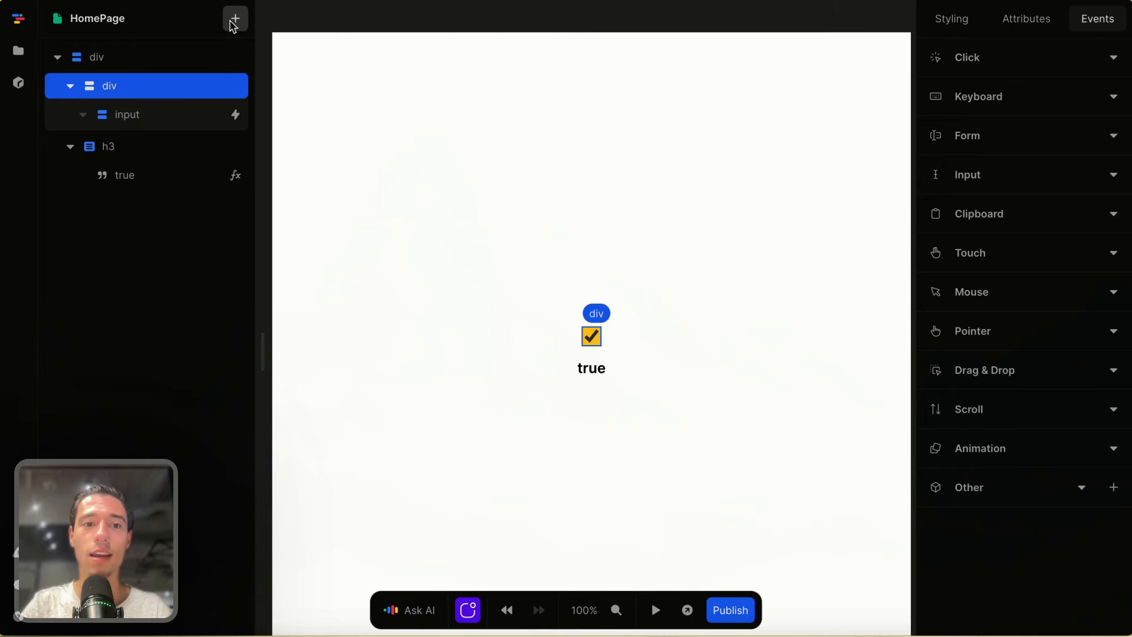
# - Add a div beside the input inside the wrapper and set its tag to label
pyautogui.click(235, 19)
pyautogui.write('div')
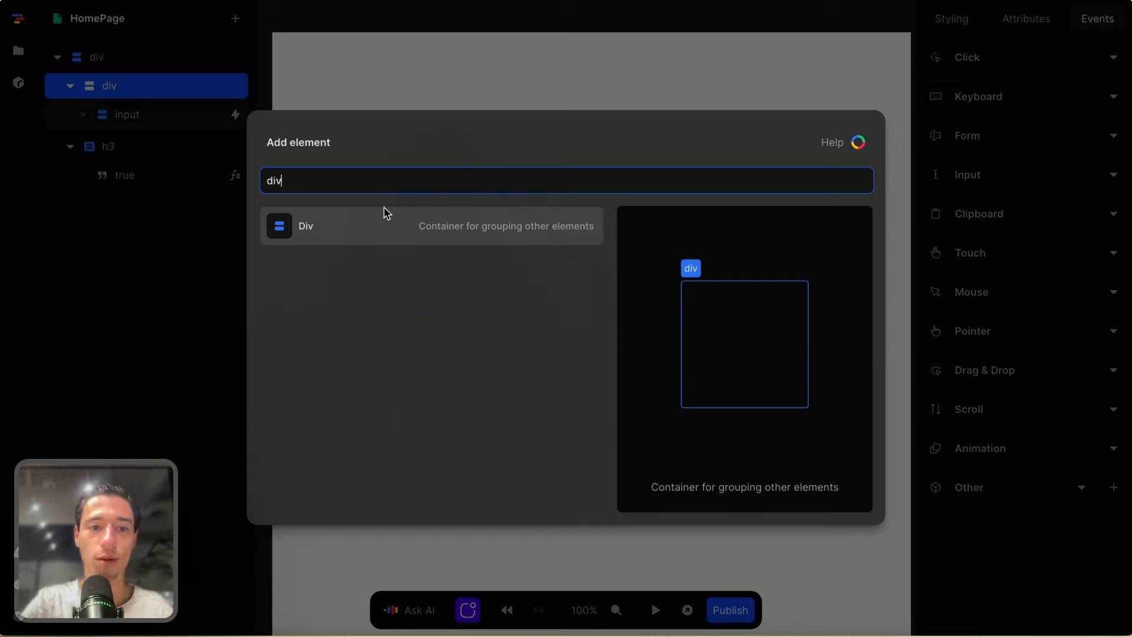
pyautogui.click(338, 227)
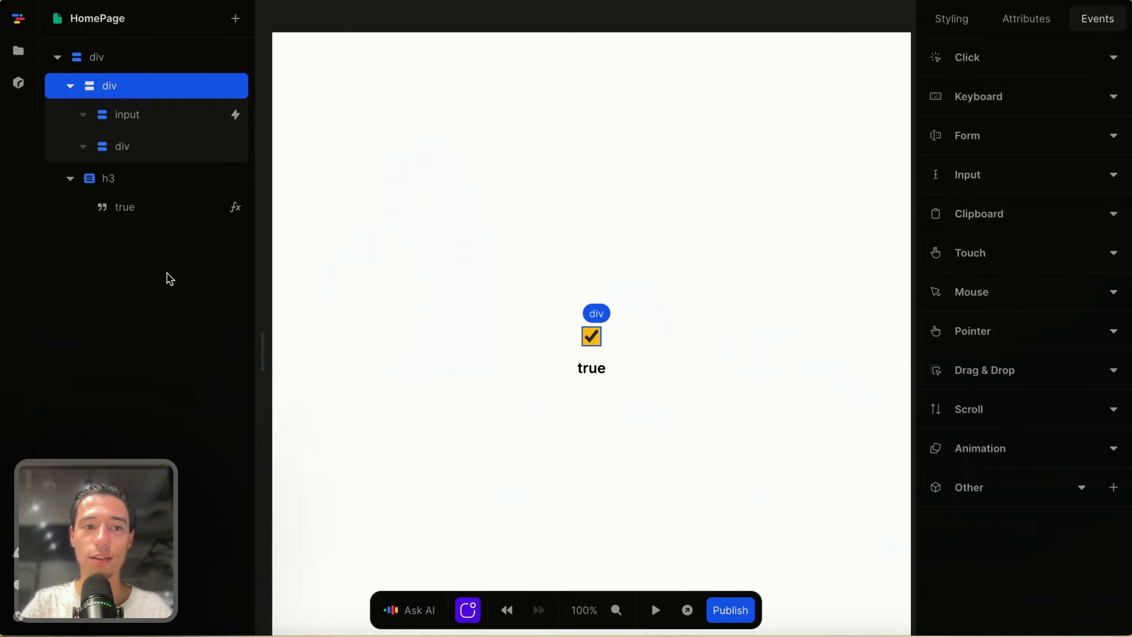
pyautogui.click(121, 147)
pyautogui.click(1056, 17)
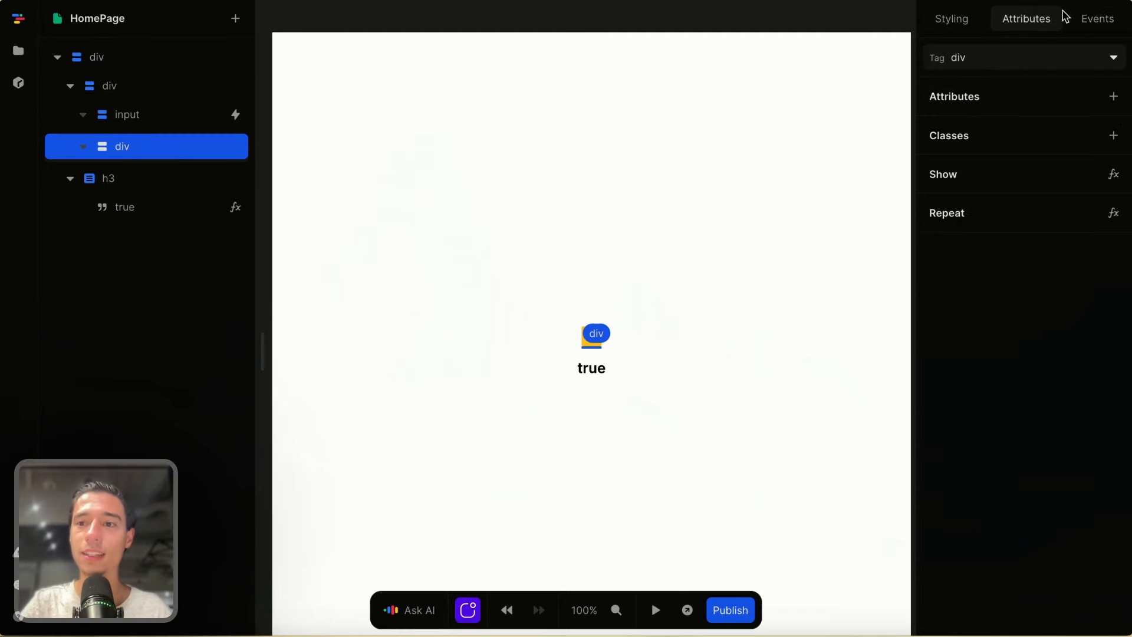
pyautogui.click(979, 59)
pyautogui.write('la')
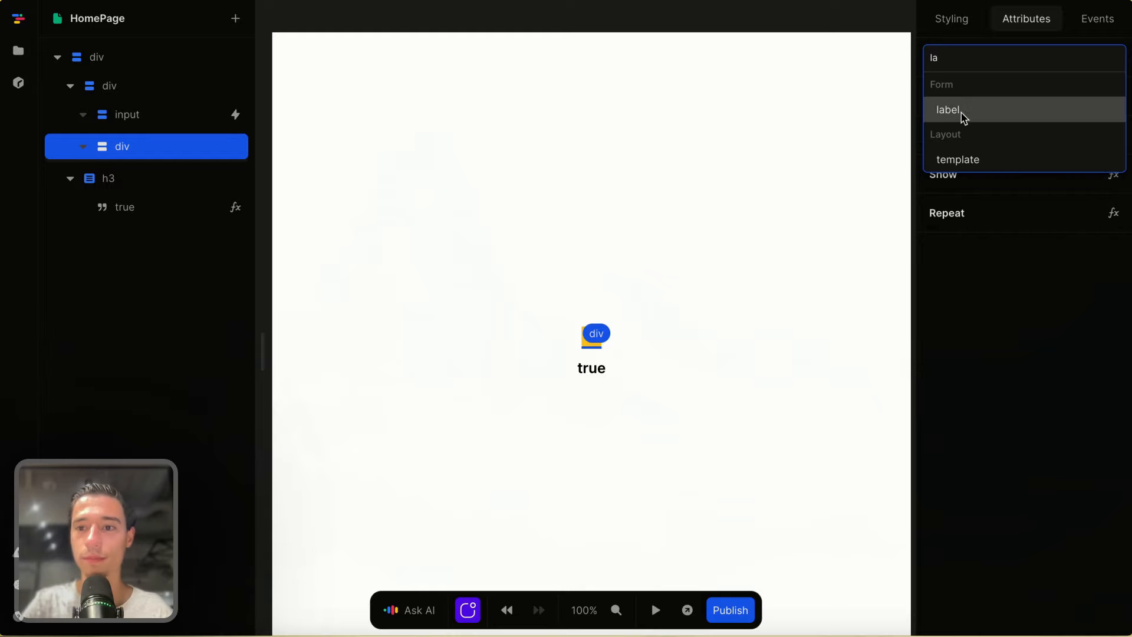
pyautogui.click(961, 112)
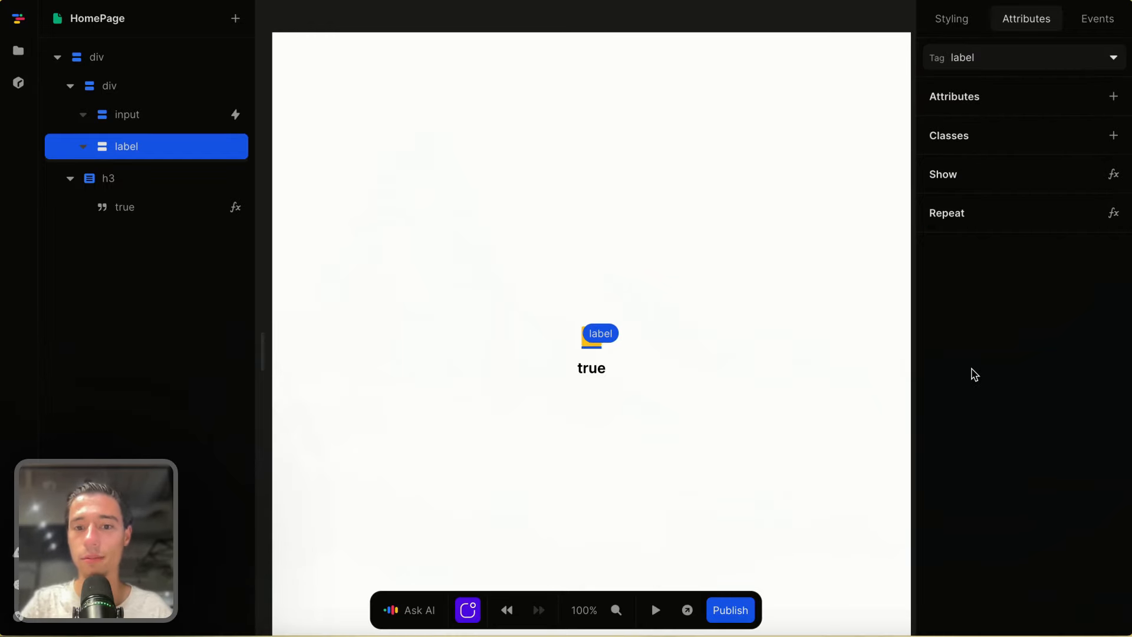
# - Copy the ph:check-bold icon for Figma from Relume Icon Library and return to toddle.dev
pyautogui.moveTo(5, 277)
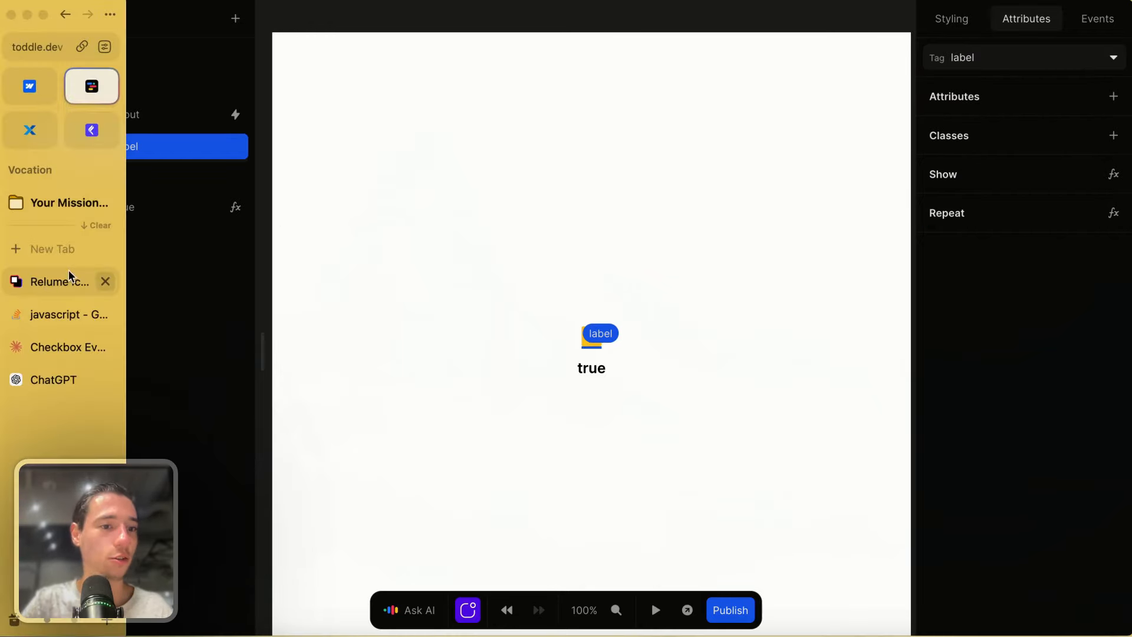
pyautogui.click(53, 280)
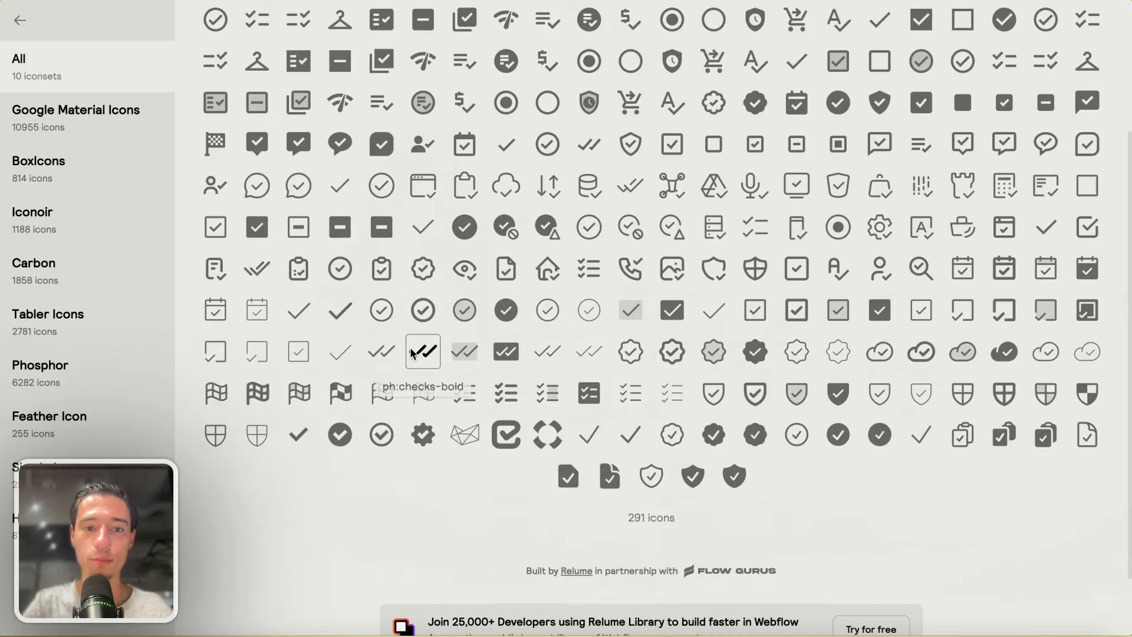
pyautogui.click(341, 310)
pyautogui.click(347, 575)
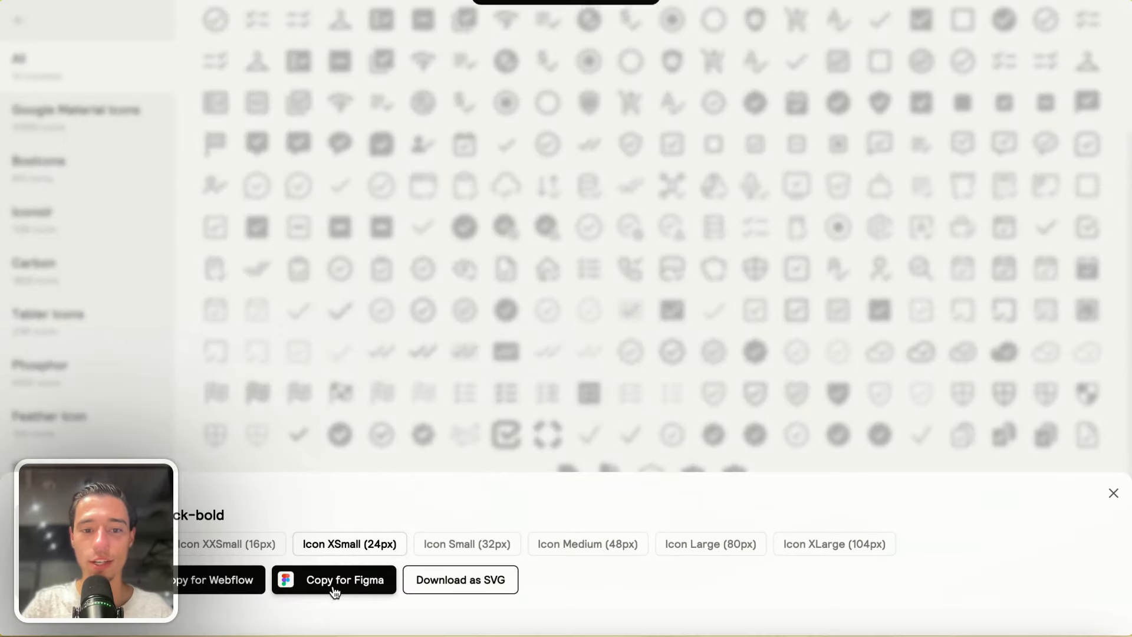
pyautogui.moveTo(3, 266)
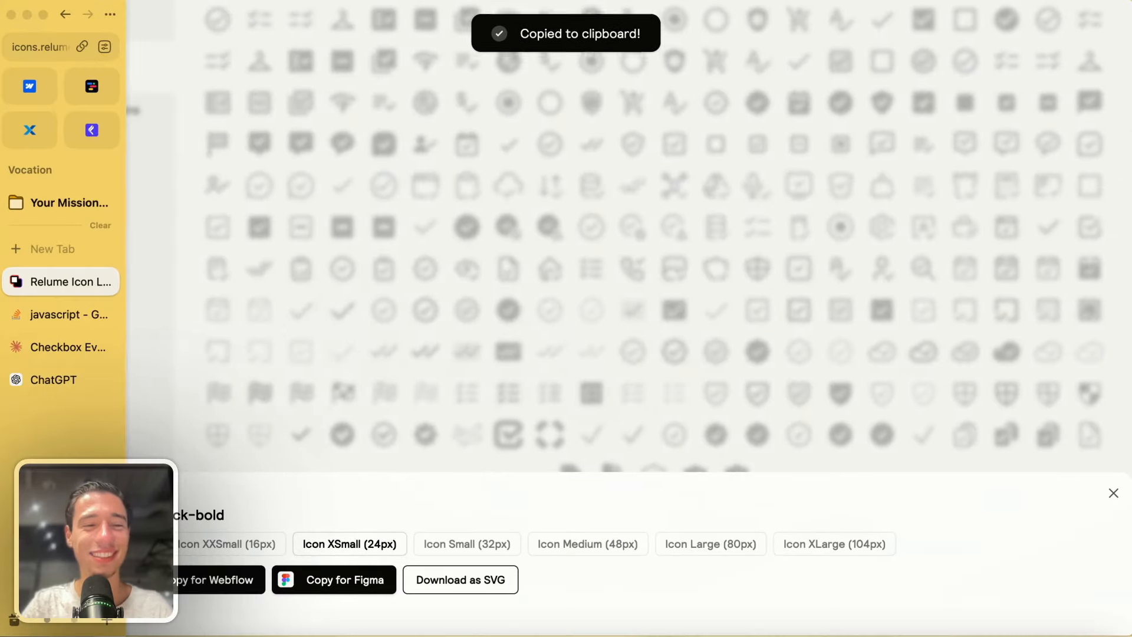
pyautogui.click(92, 86)
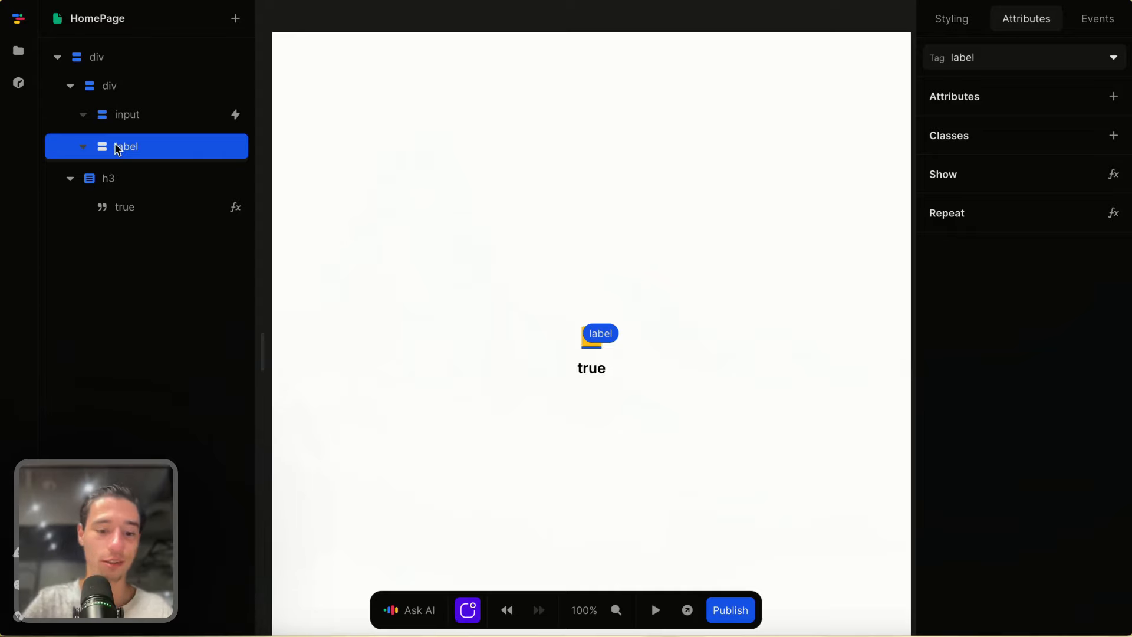
# - Paste the check icon svg into the label and size the label 2rem by 2rem
pyautogui.press('super+v')
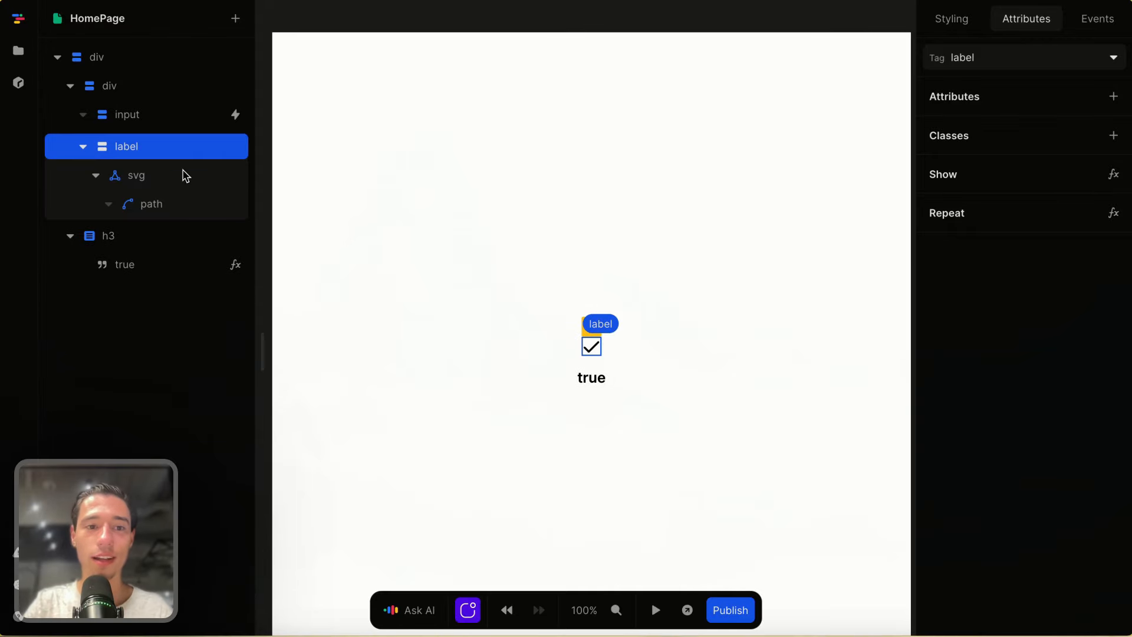
pyautogui.click(945, 18)
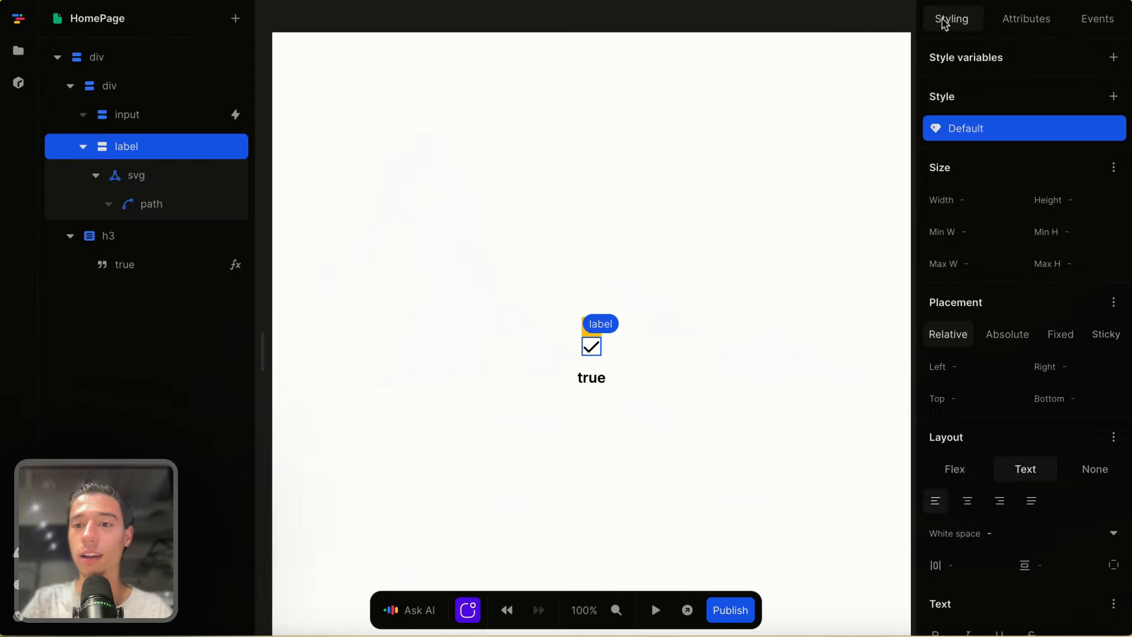
pyautogui.click(977, 200)
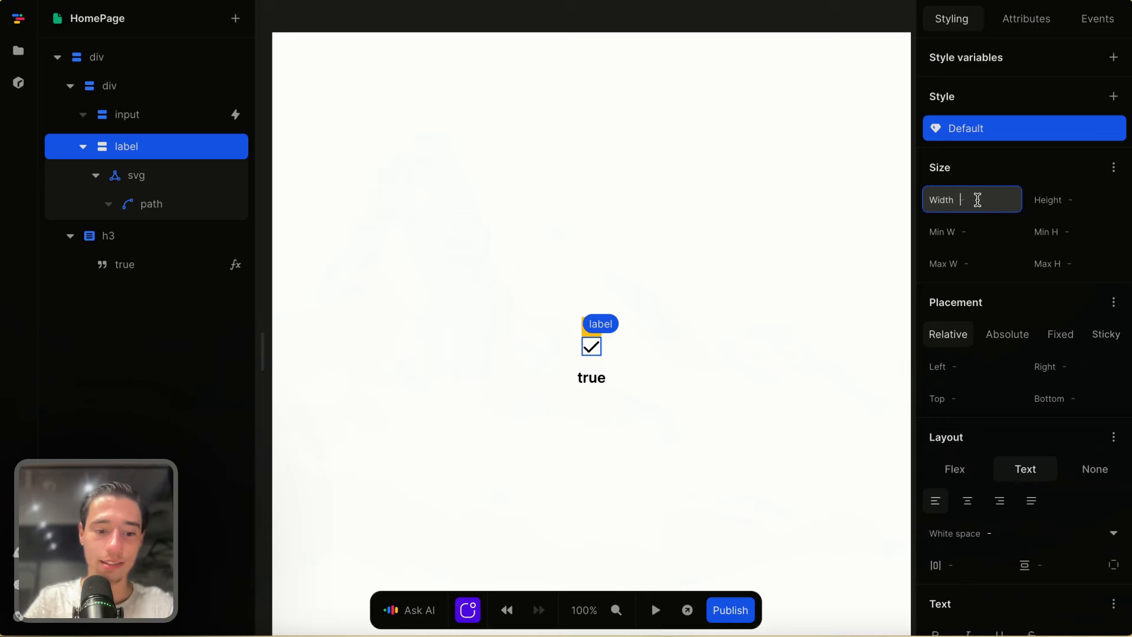
pyautogui.write('28p')
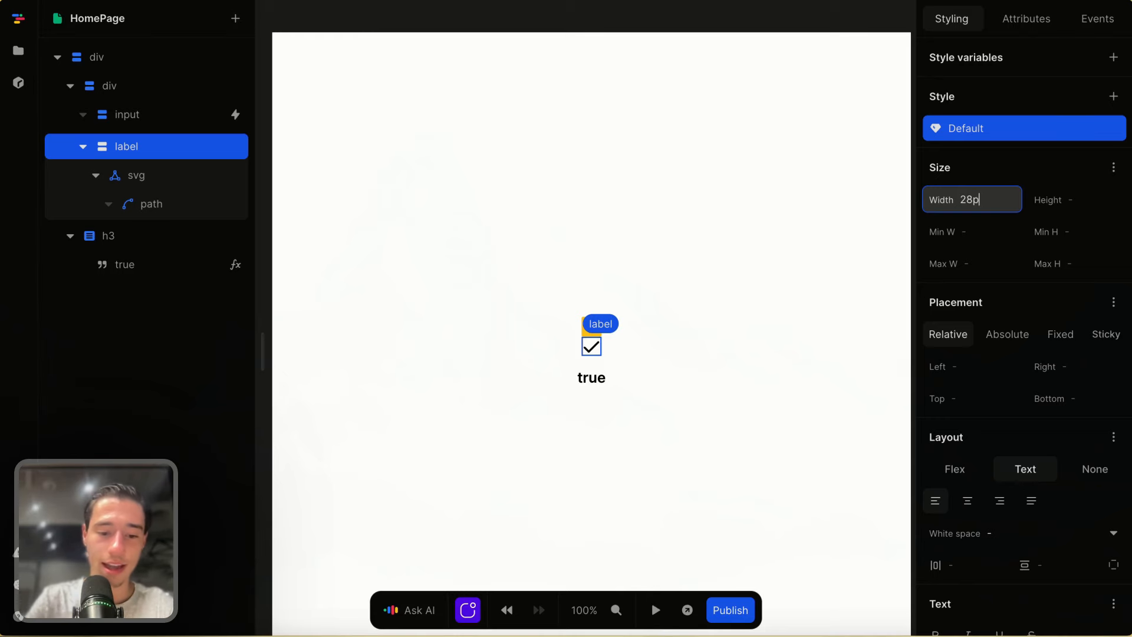
pyautogui.write('x')
pyautogui.click(1077, 194)
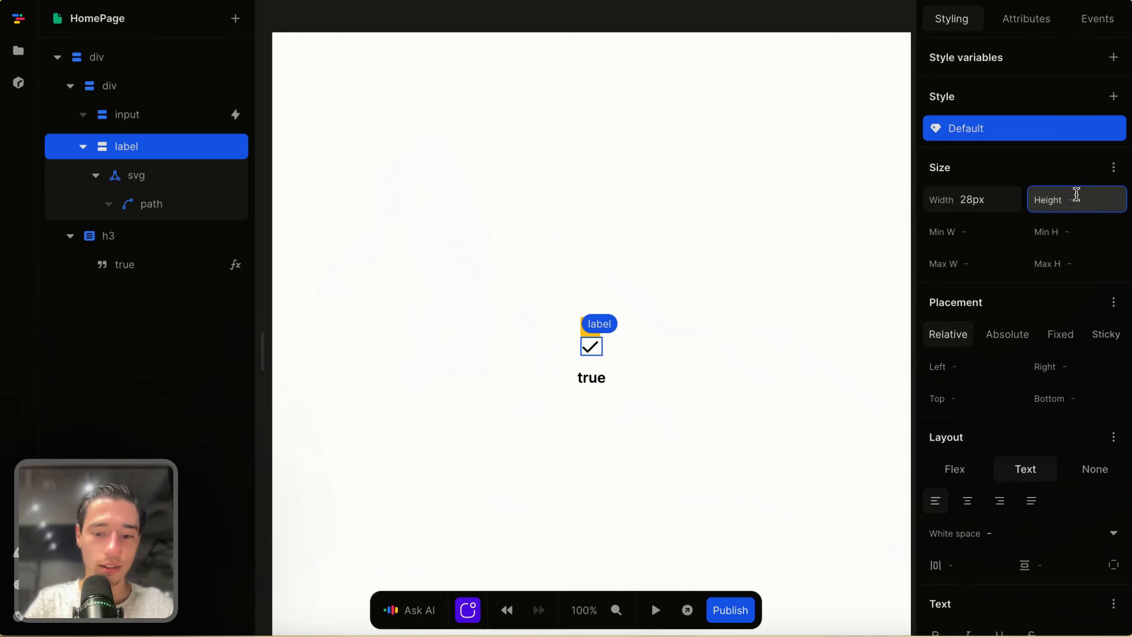
pyautogui.write('2rem')
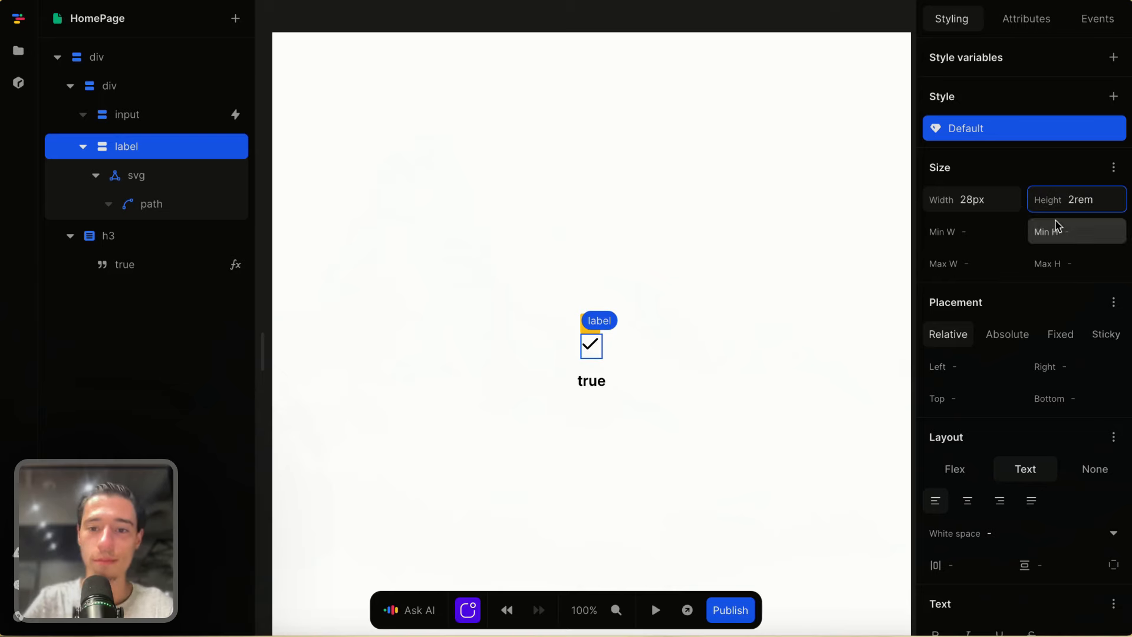
pyautogui.click(1001, 187)
pyautogui.hotkey('ctrl', 'a')
pyautogui.press('BackSpace')
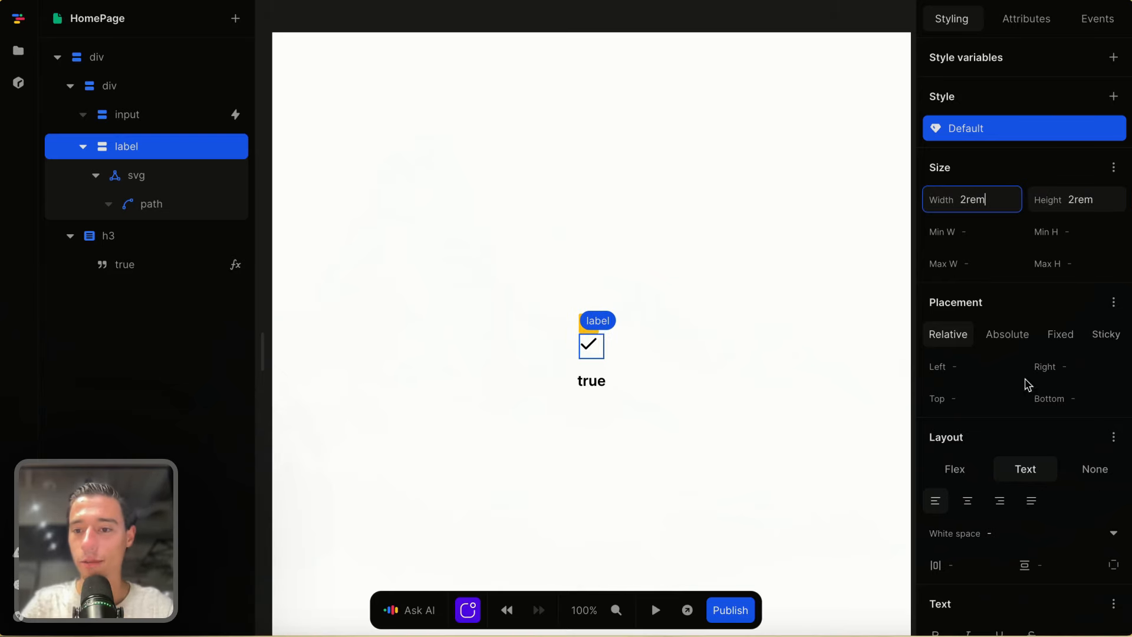
# - Switch the label to flex layout with the icon centred
pyautogui.click(955, 469)
pyautogui.click(1076, 534)
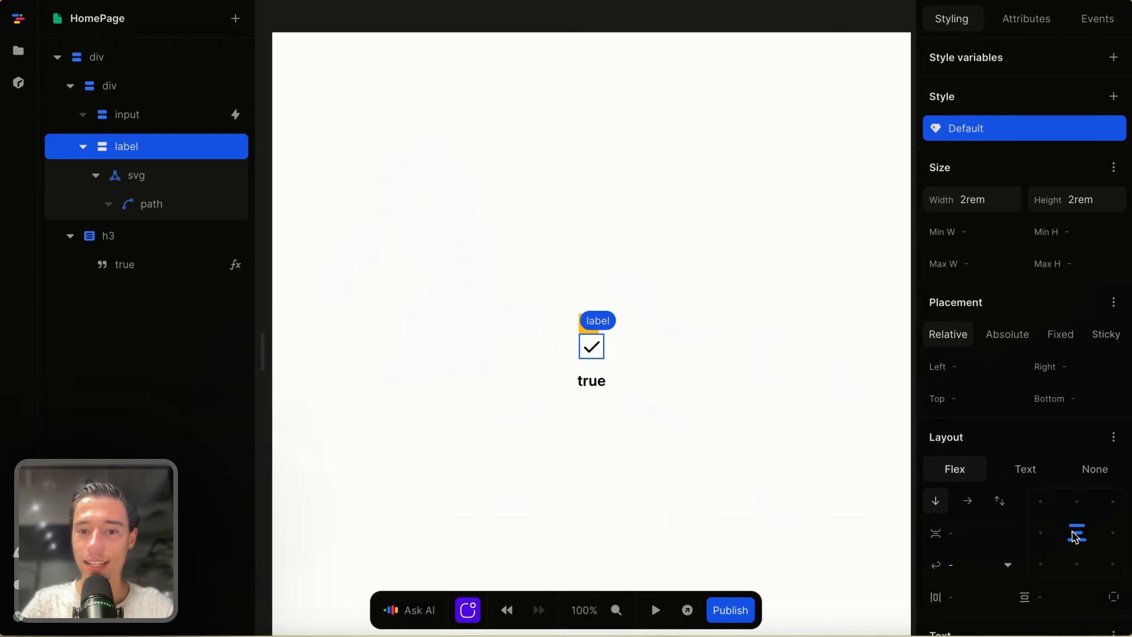
pyautogui.click(799, 503)
pyautogui.click(600, 351)
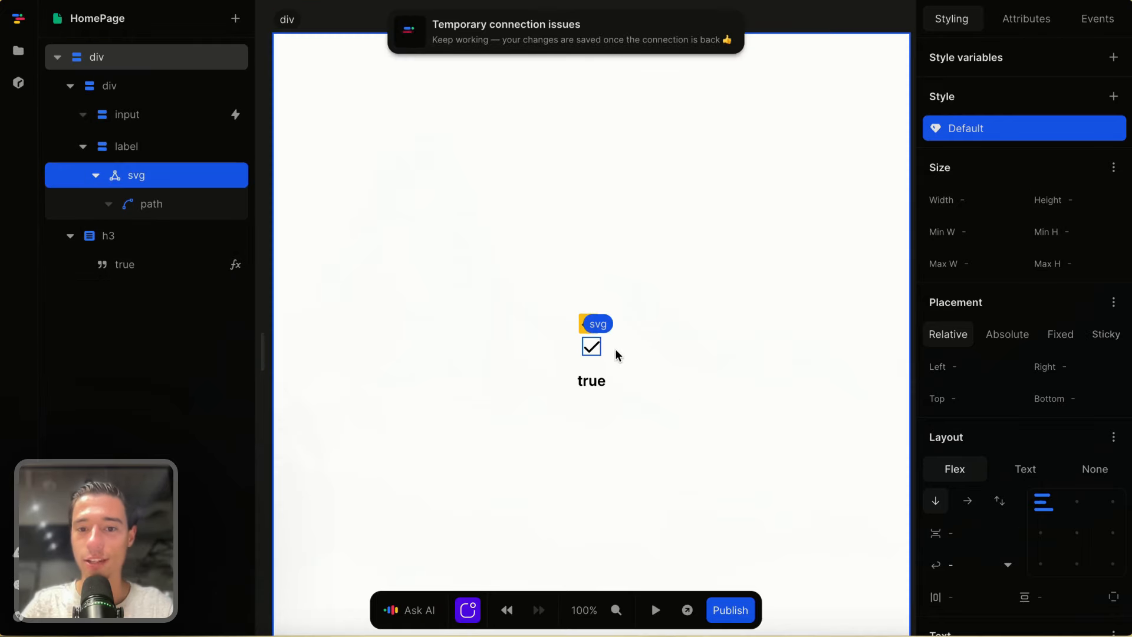
pyautogui.click(141, 149)
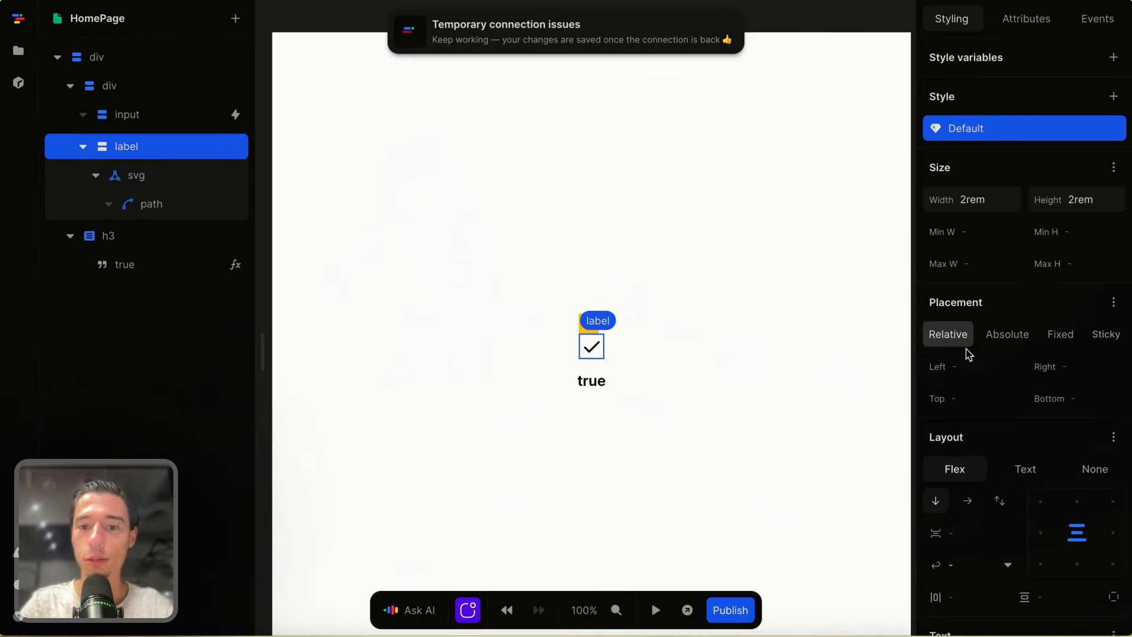
# - Give the label a grey-50 background and 7px corner radius
pyautogui.scroll(-6, 969, 354)
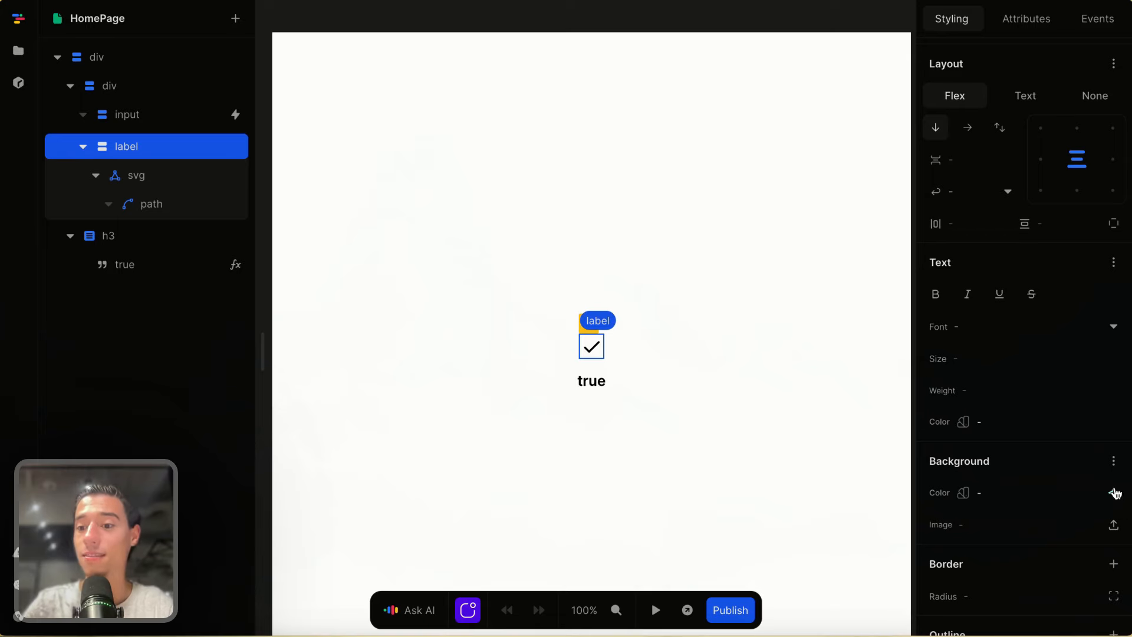
pyautogui.click(1115, 494)
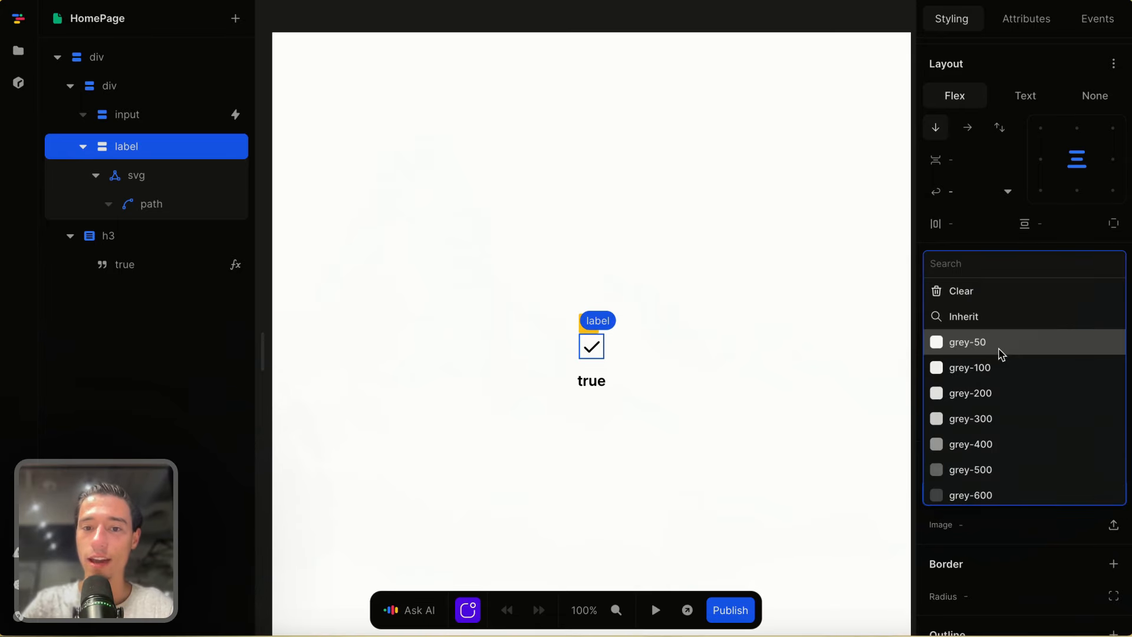
pyautogui.click(1003, 345)
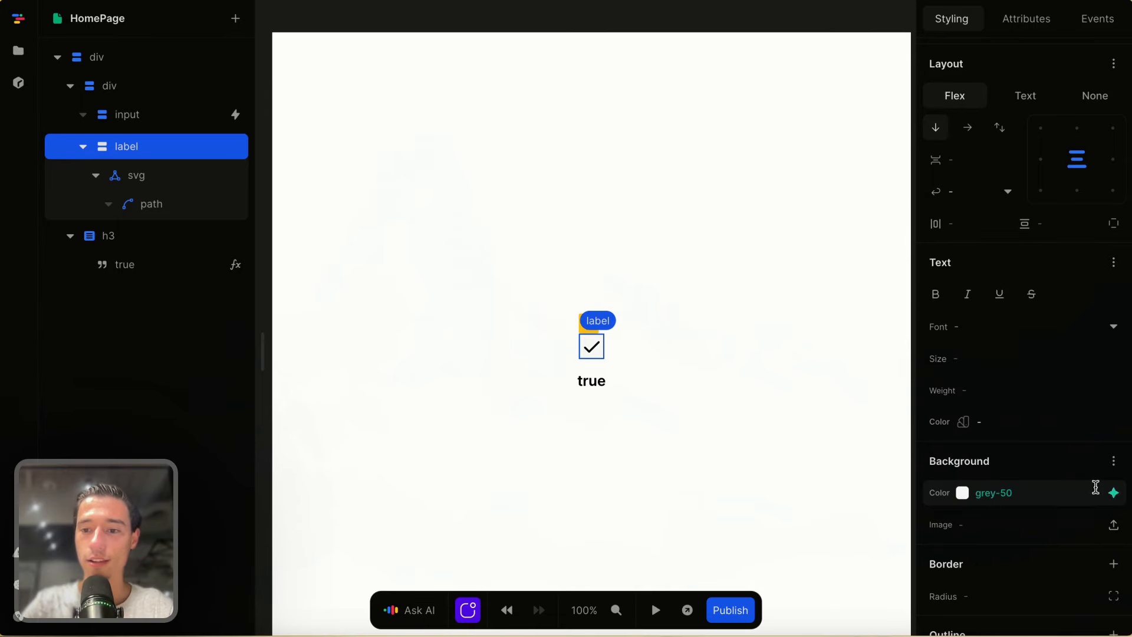
pyautogui.click(989, 588)
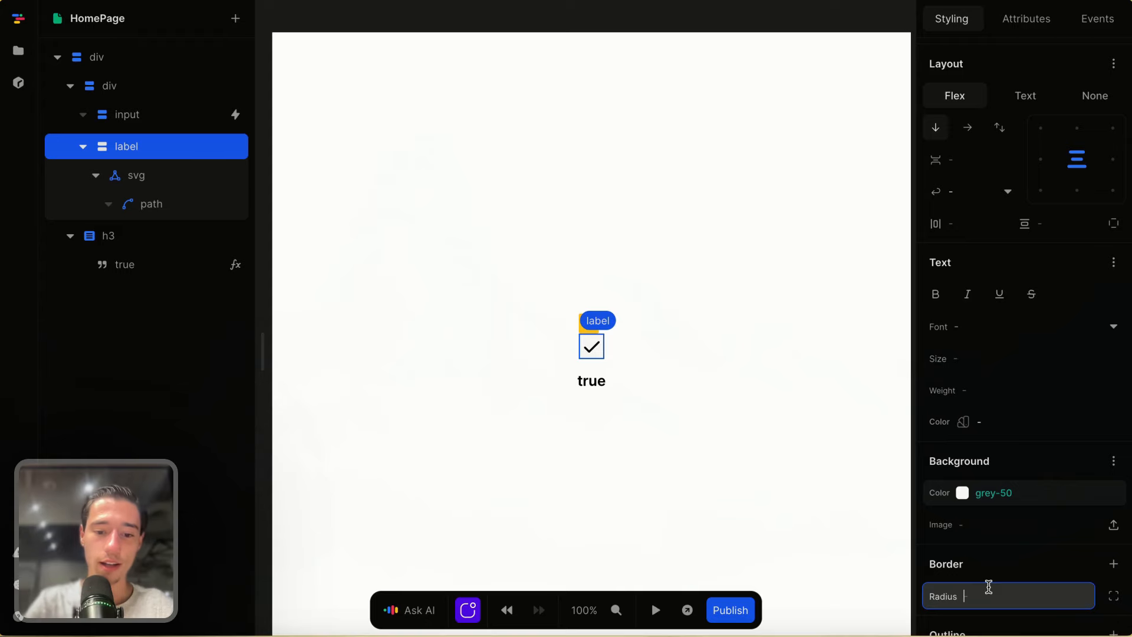
# - Add a 1px solid grey-200 border to all sides of the label
pyautogui.click(1114, 564)
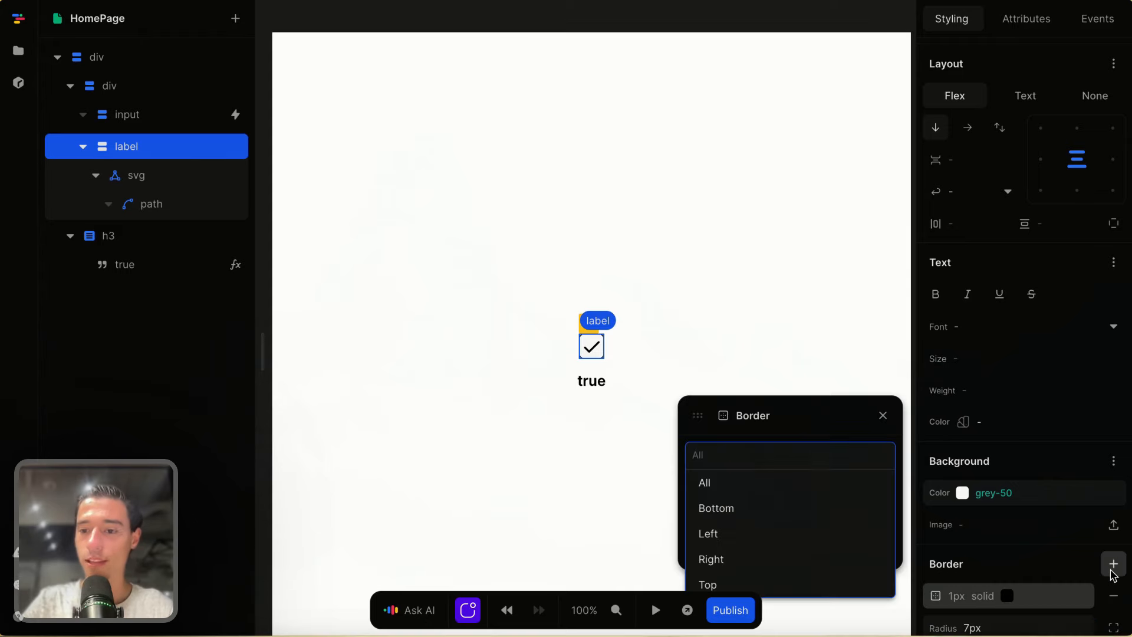
pyautogui.click(746, 482)
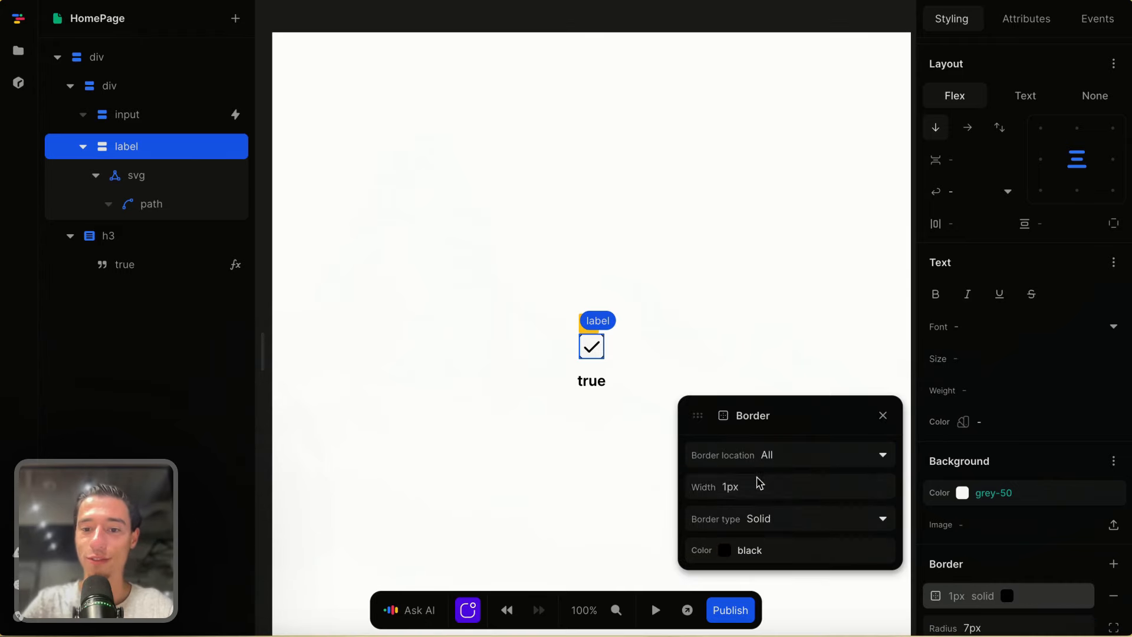
pyautogui.click(878, 556)
pyautogui.click(776, 449)
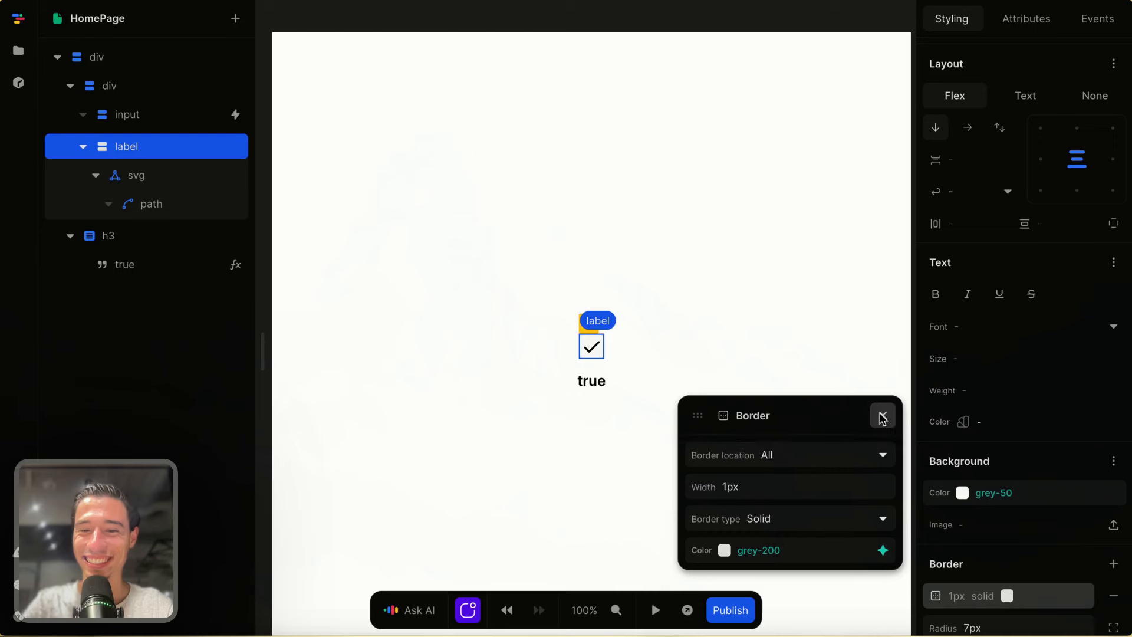
pyautogui.click(878, 413)
pyautogui.click(789, 379)
pyautogui.scroll(3, 624, 394)
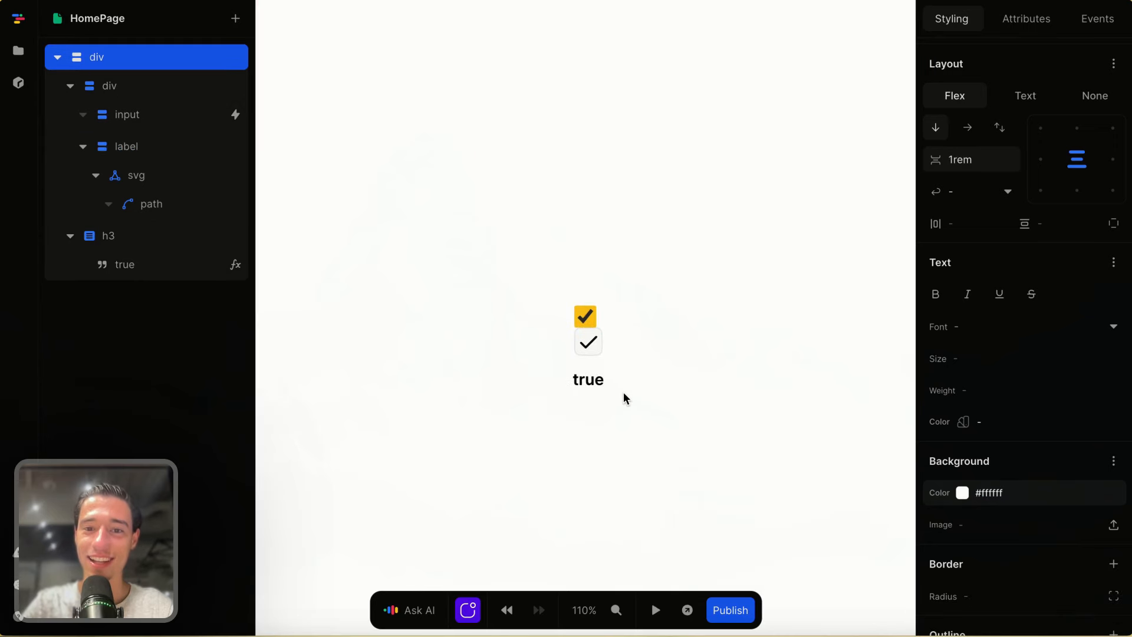
# - Give the selected label a new class named 'checked' in its Attributes
pyautogui.click(602, 343)
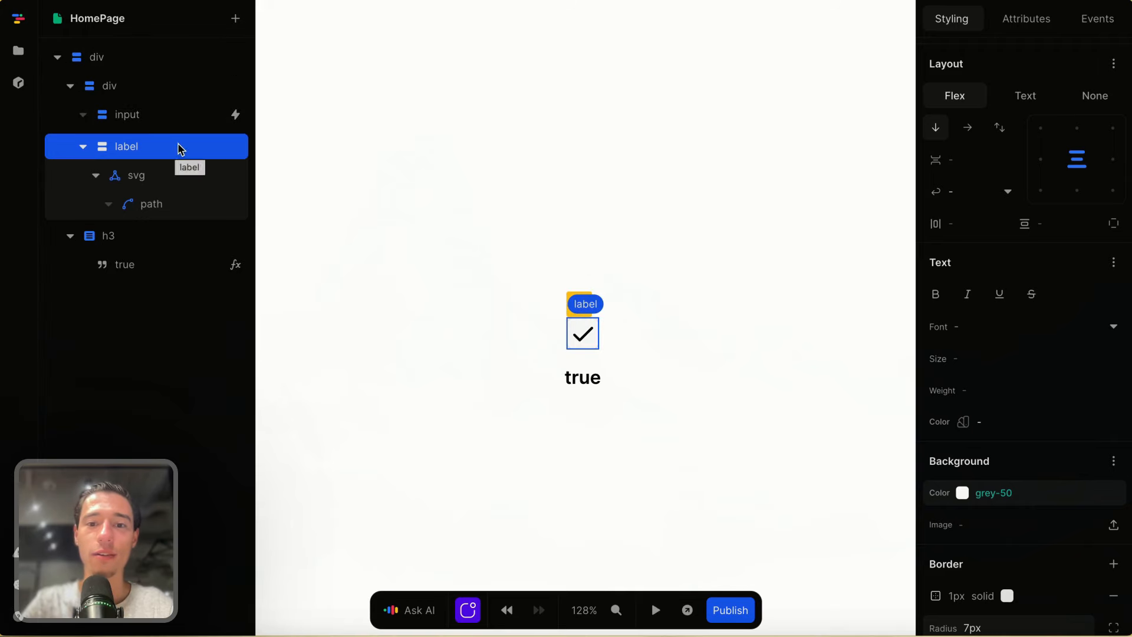
pyautogui.click(1012, 22)
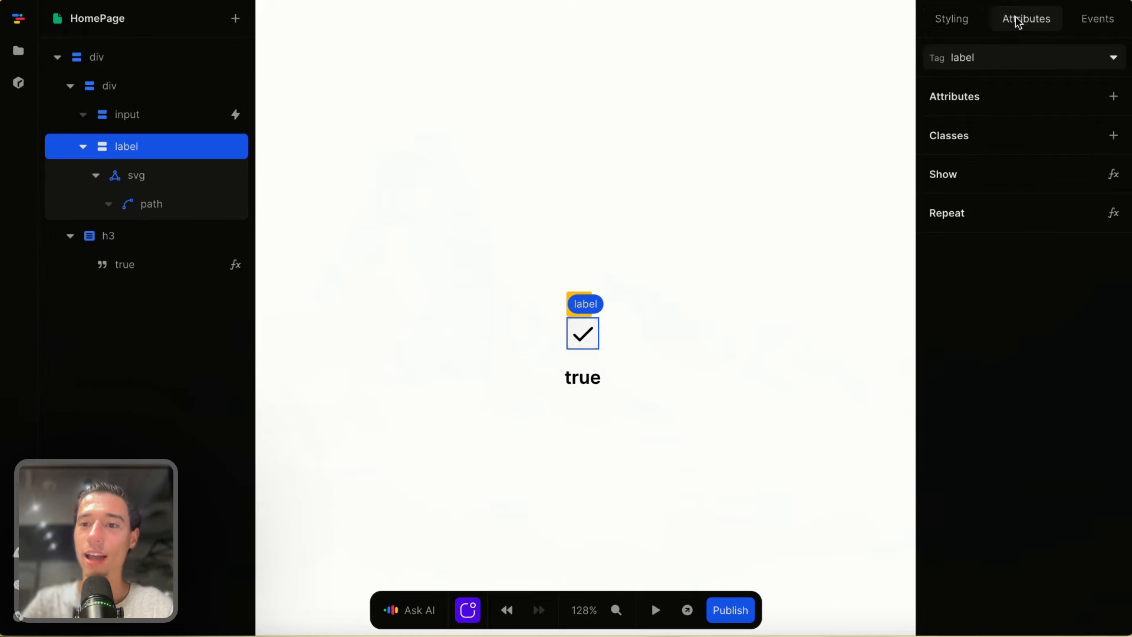
pyautogui.click(1113, 135)
pyautogui.click(1016, 172)
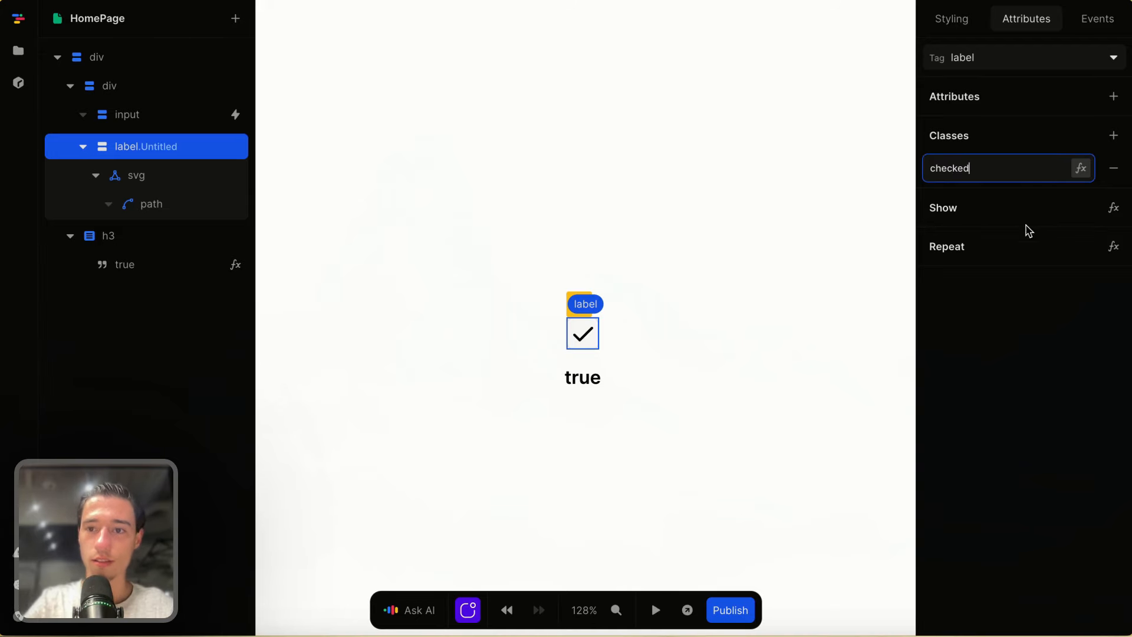
pyautogui.click(1016, 347)
pyautogui.click(977, 24)
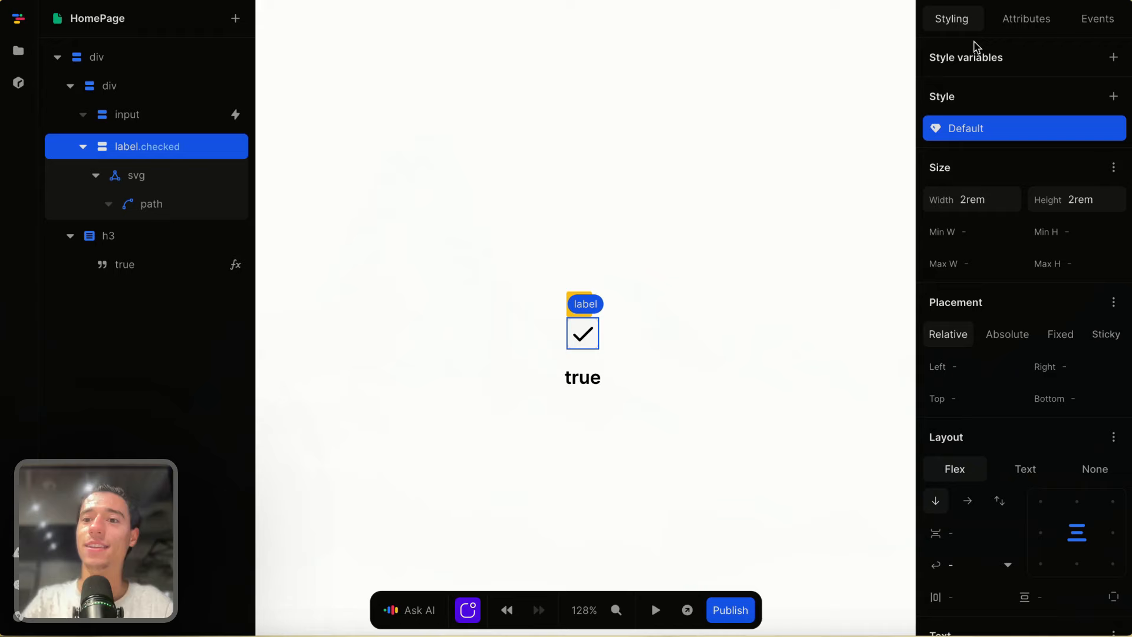
# - Add a .checked style variant to the label
pyautogui.click(1106, 96)
pyautogui.click(983, 324)
pyautogui.click(986, 344)
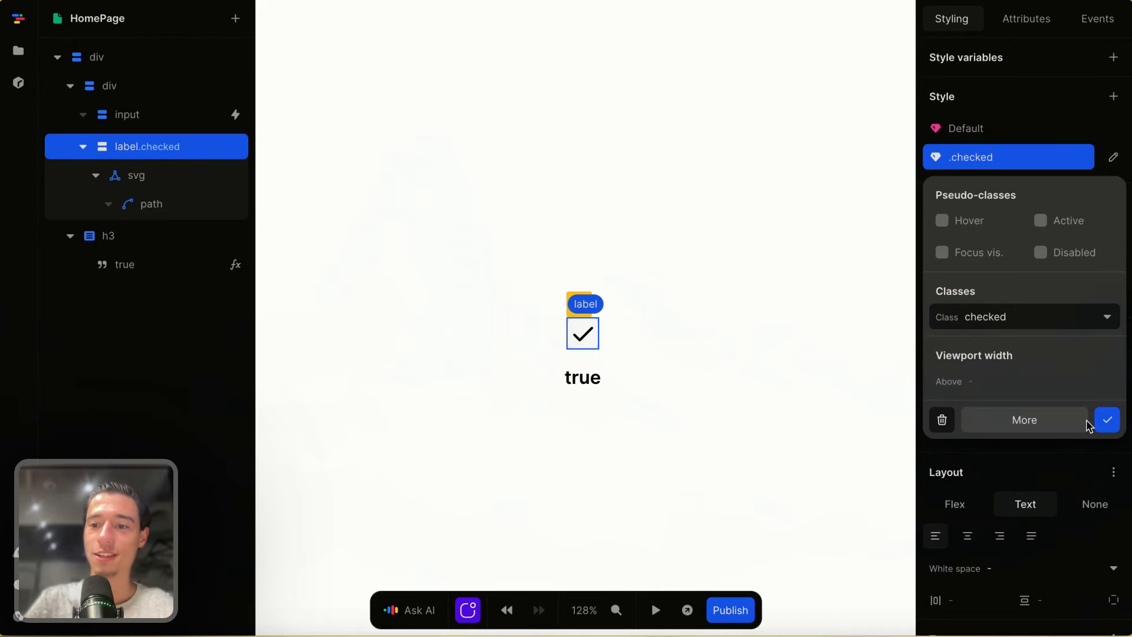
pyautogui.click(1107, 420)
pyautogui.scroll(-10, 961, 328)
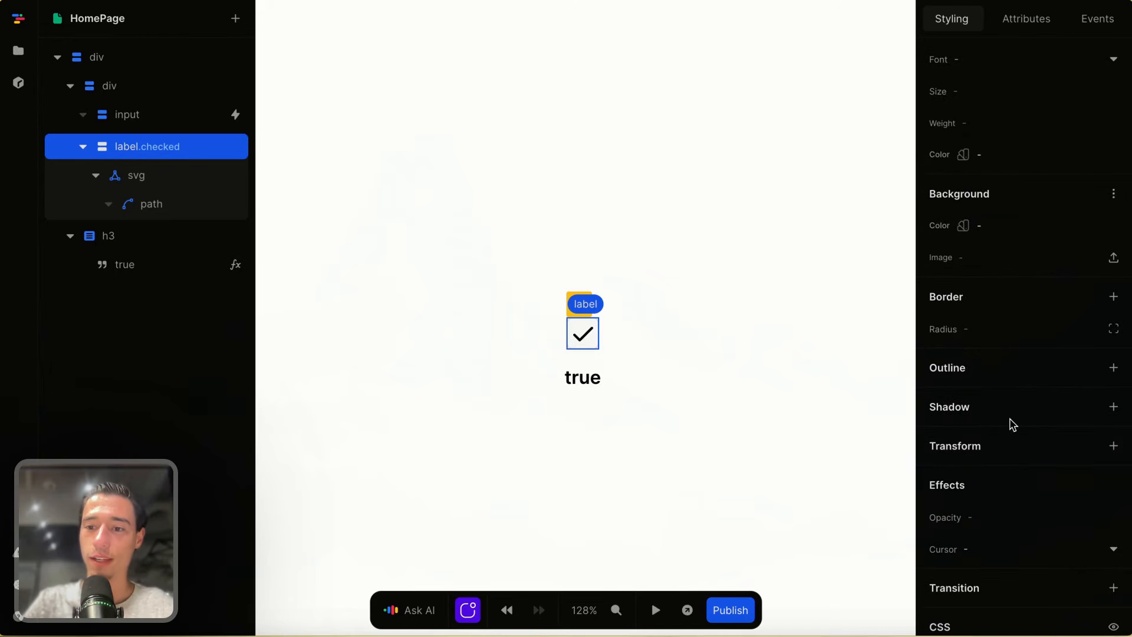
# - Give the .checked style an all-sides border coloured blue-300
pyautogui.click(1113, 296)
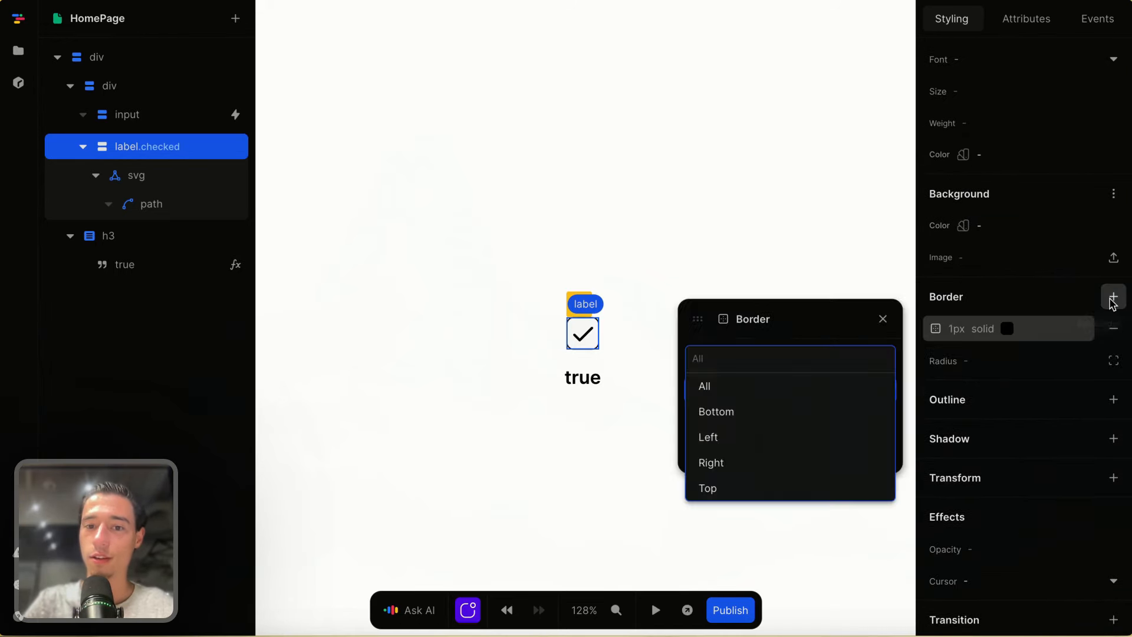
pyautogui.click(821, 326)
pyautogui.click(881, 451)
pyautogui.scroll(-10, 776, 400)
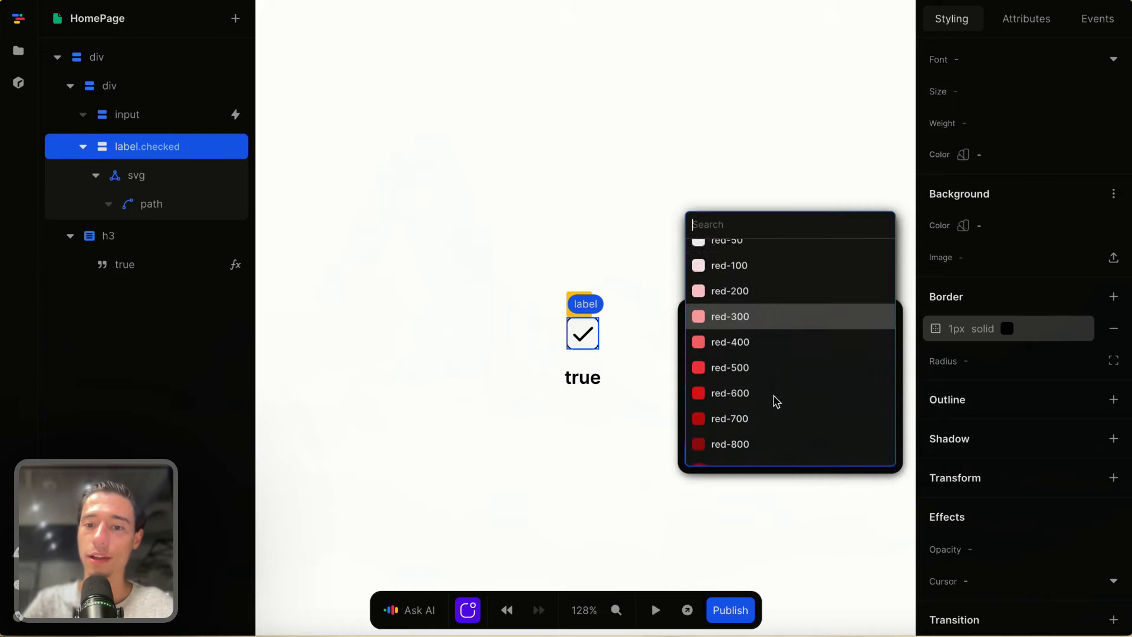
pyautogui.scroll(-5, 775, 396)
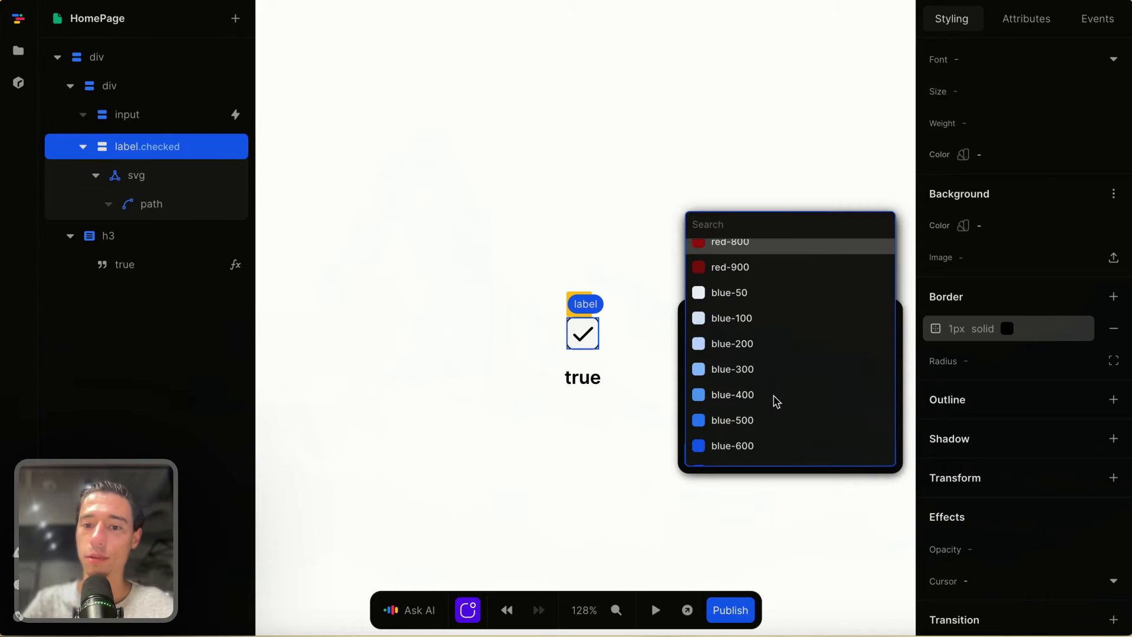
pyautogui.click(756, 352)
pyautogui.click(882, 455)
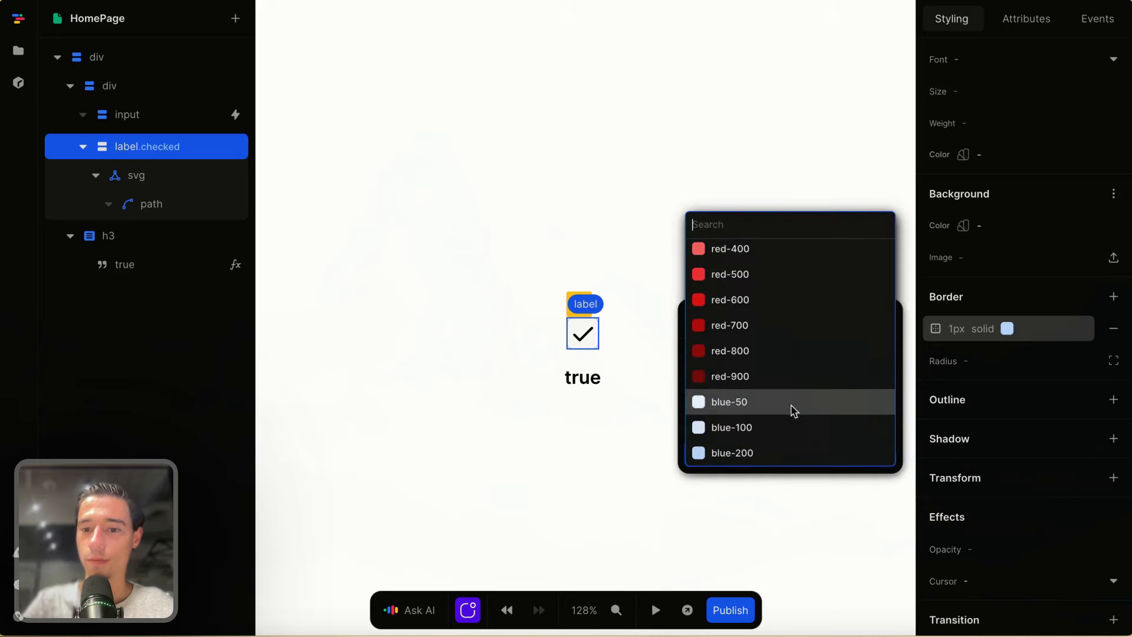
pyautogui.scroll(-2, 779, 425)
pyautogui.click(761, 433)
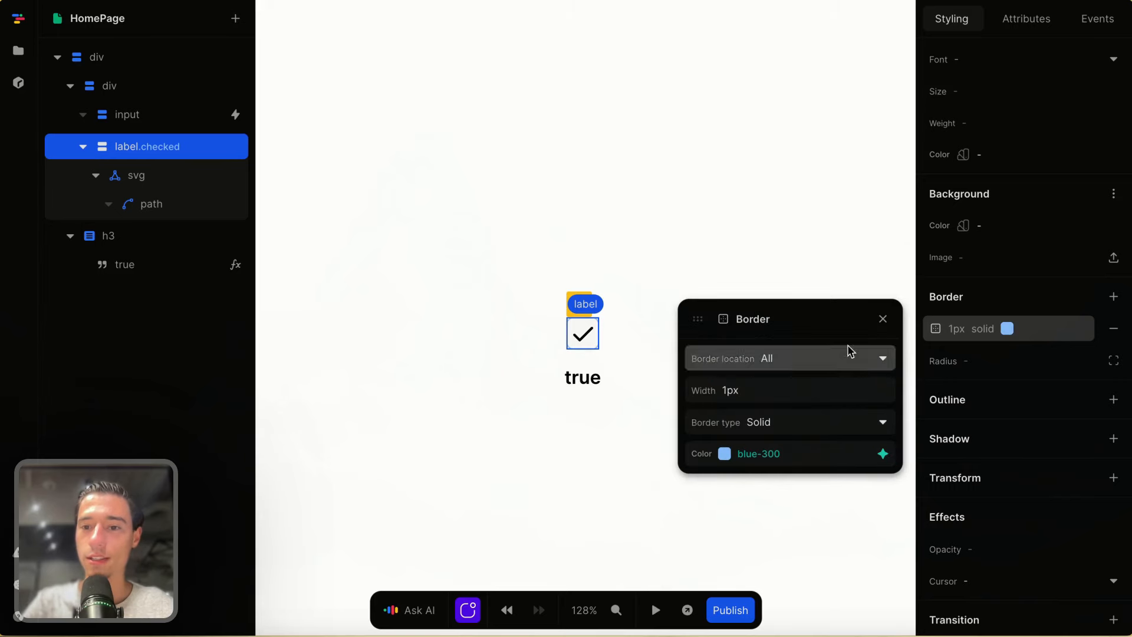
pyautogui.click(883, 318)
# - Set the .checked text colour to blue-600
pyautogui.click(744, 395)
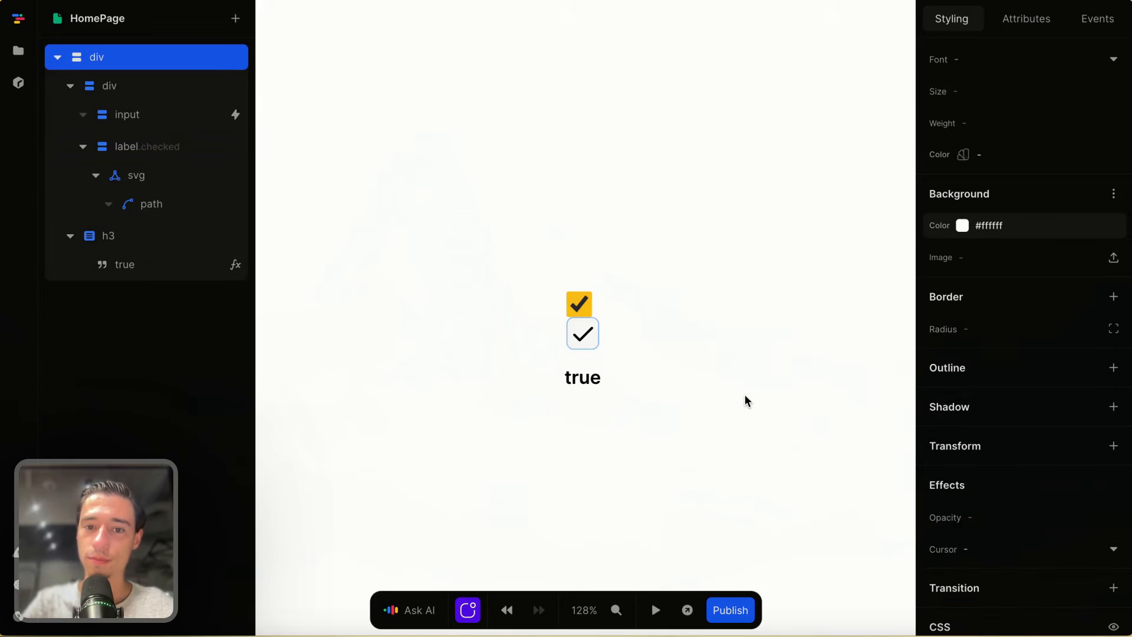
pyautogui.click(593, 343)
pyautogui.scroll(1, 1105, 171)
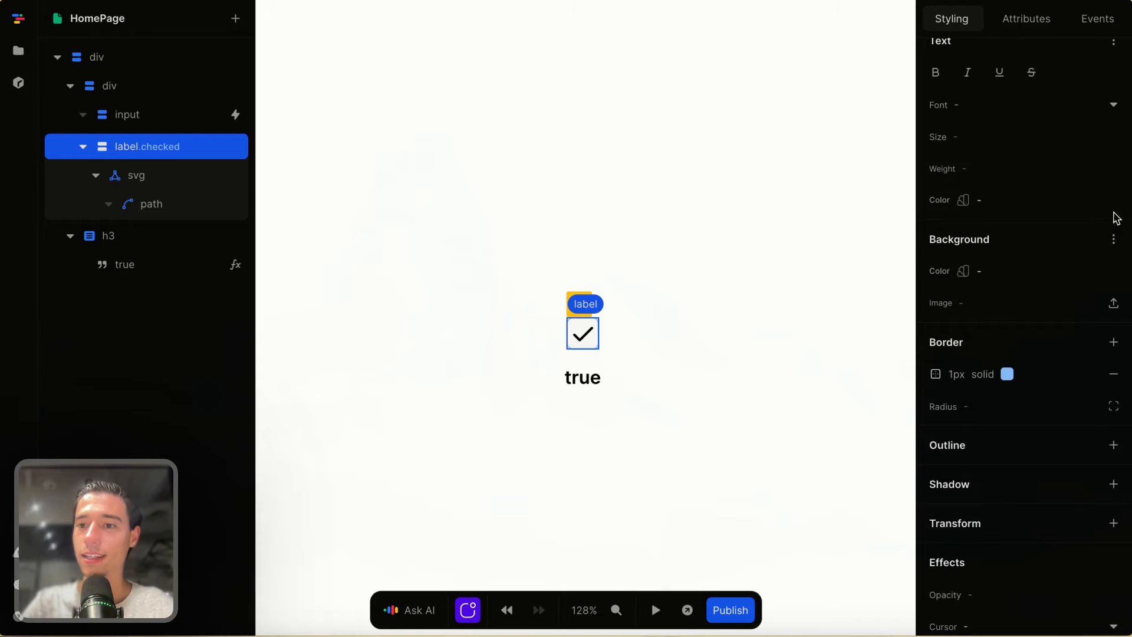
pyautogui.click(1085, 200)
pyautogui.scroll(-3, 979, 348)
pyautogui.scroll(-5, 996, 355)
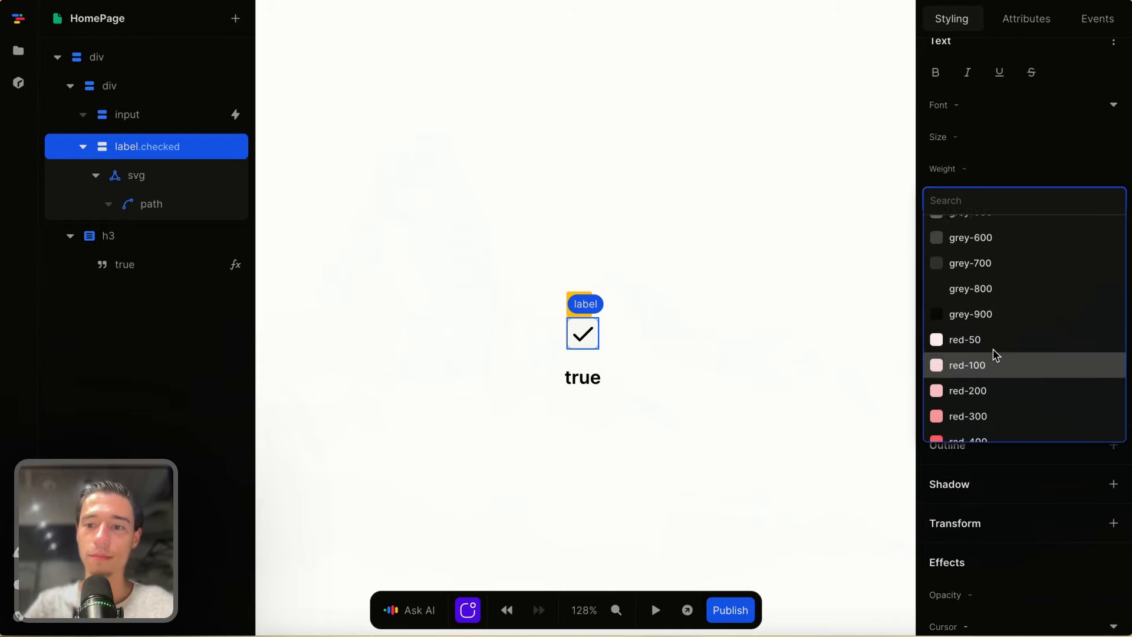
pyautogui.click(738, 403)
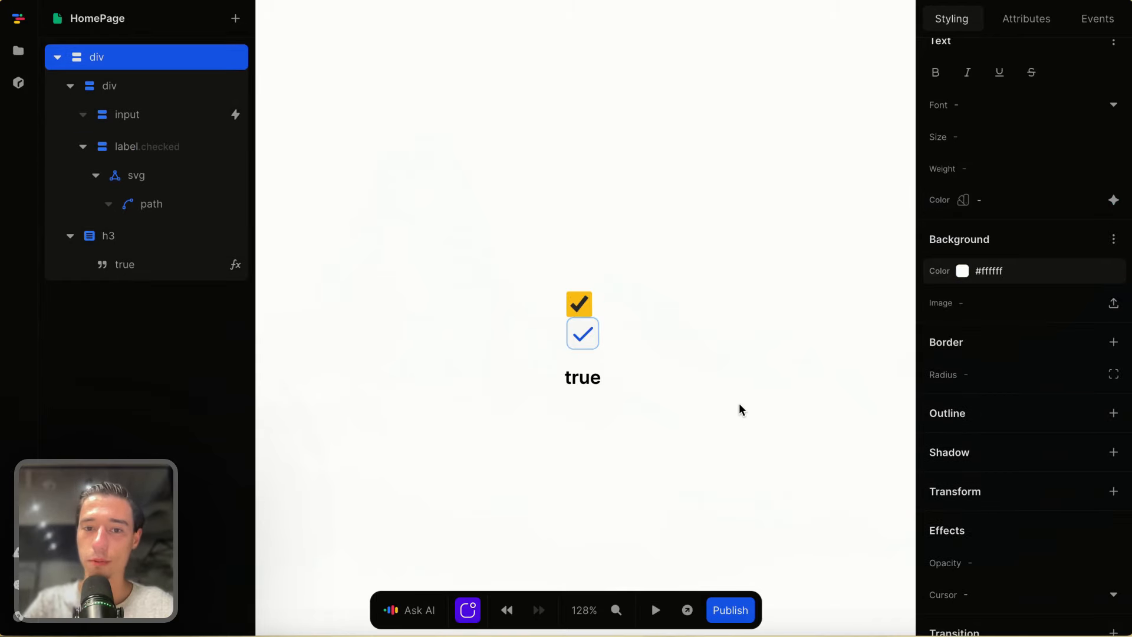
# - Set the .checked border width to 2px on all sides
pyautogui.click(593, 346)
pyautogui.click(1029, 381)
pyautogui.click(818, 235)
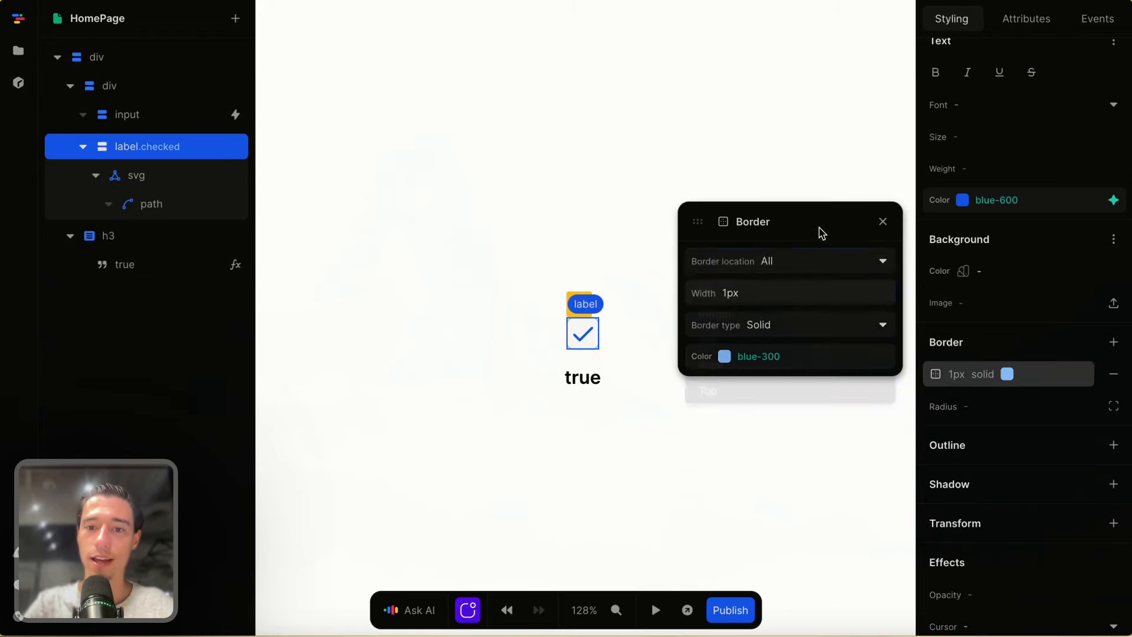
pyautogui.click(754, 298)
pyautogui.write('2')
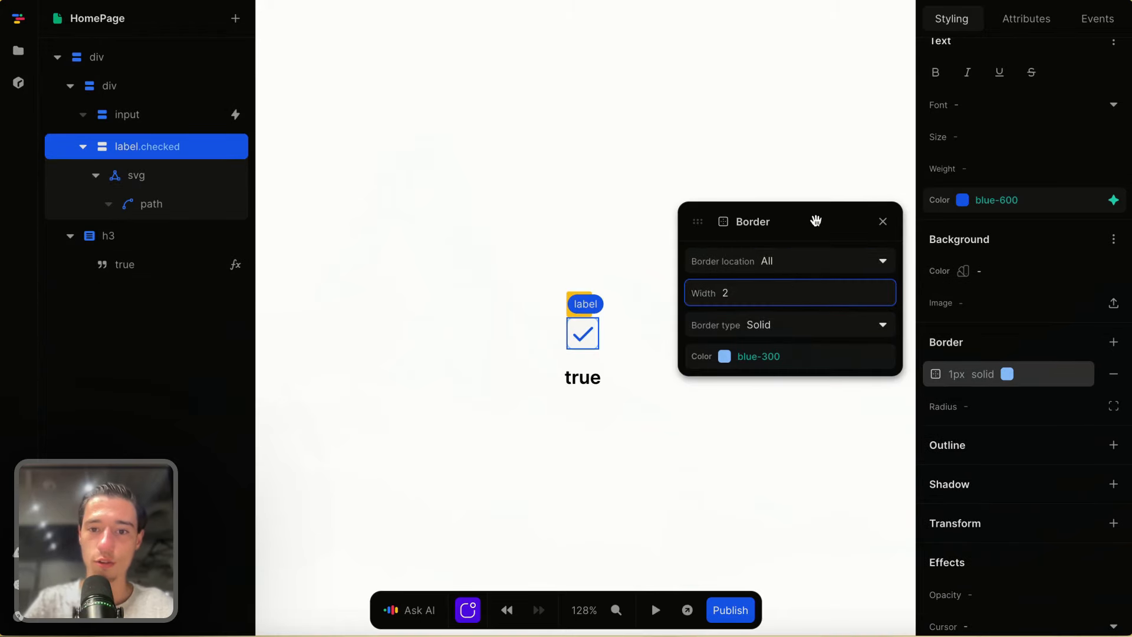
pyautogui.press('Return')
pyautogui.click(883, 222)
# - Preview the page to test the checkbox's .checked styling
pyautogui.click(701, 389)
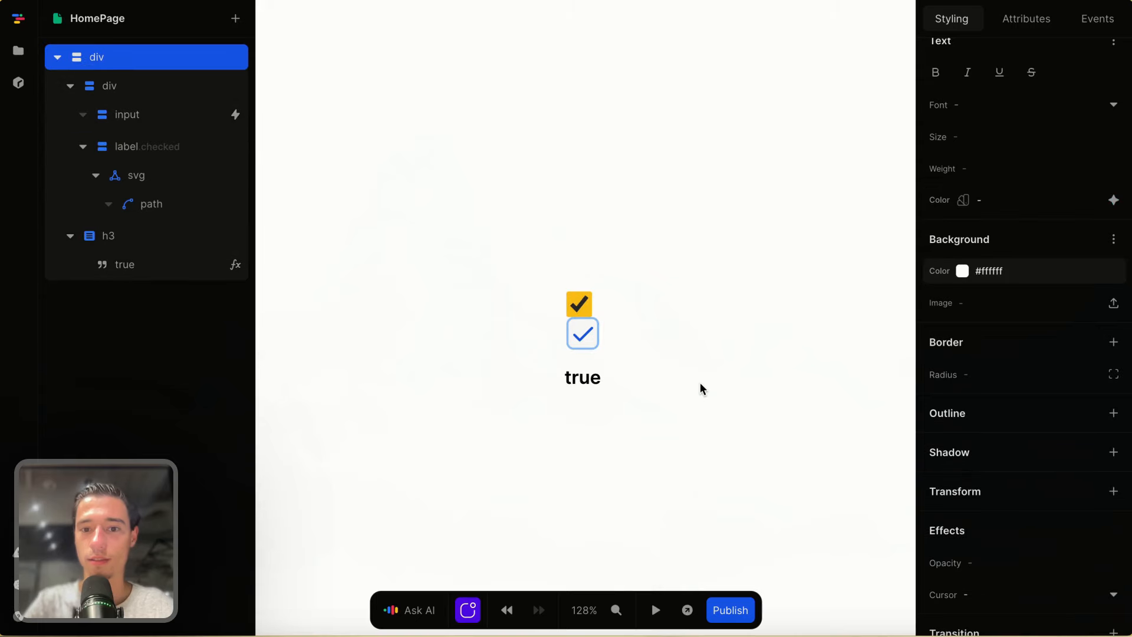
pyautogui.click(596, 338)
pyautogui.scroll(2, 979, 277)
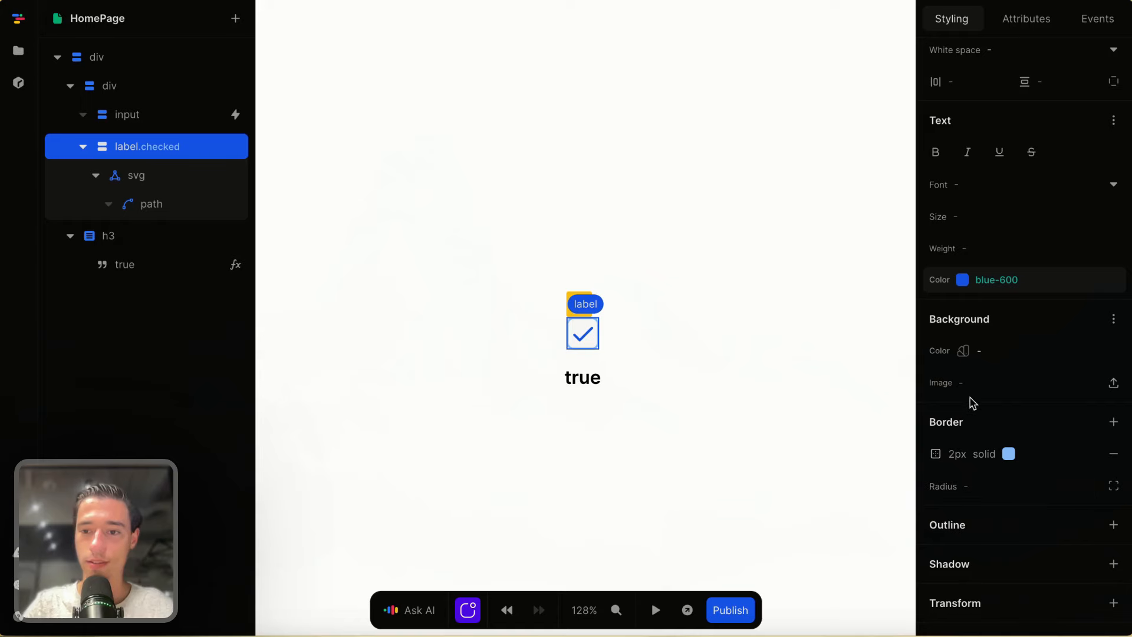
pyautogui.click(967, 358)
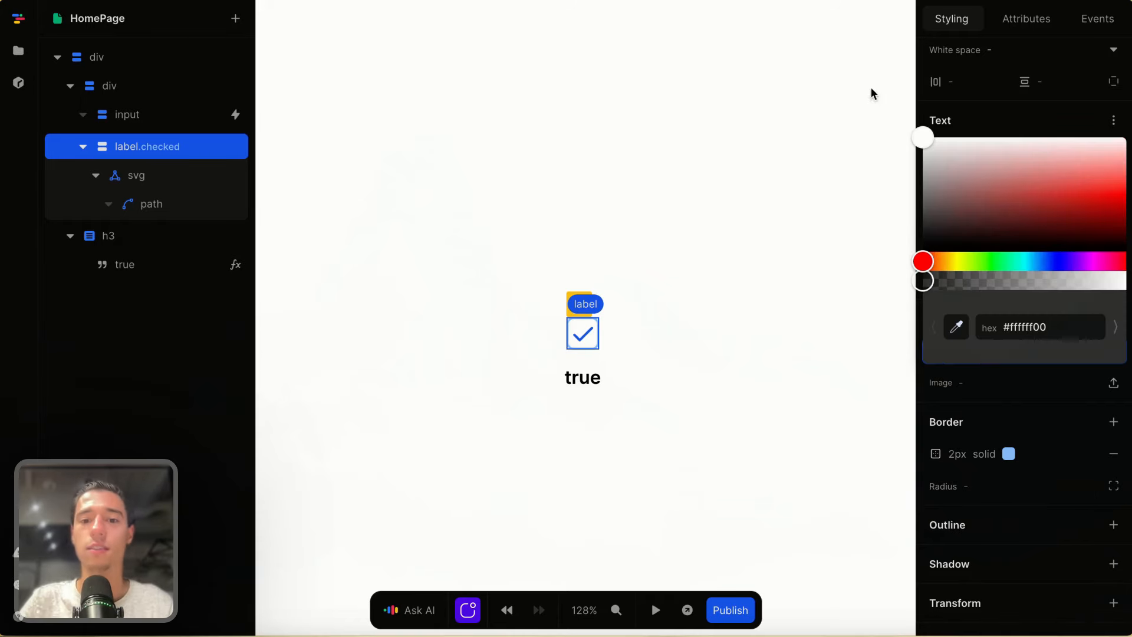
pyautogui.click(786, 134)
pyautogui.click(786, 134)
pyautogui.click(655, 611)
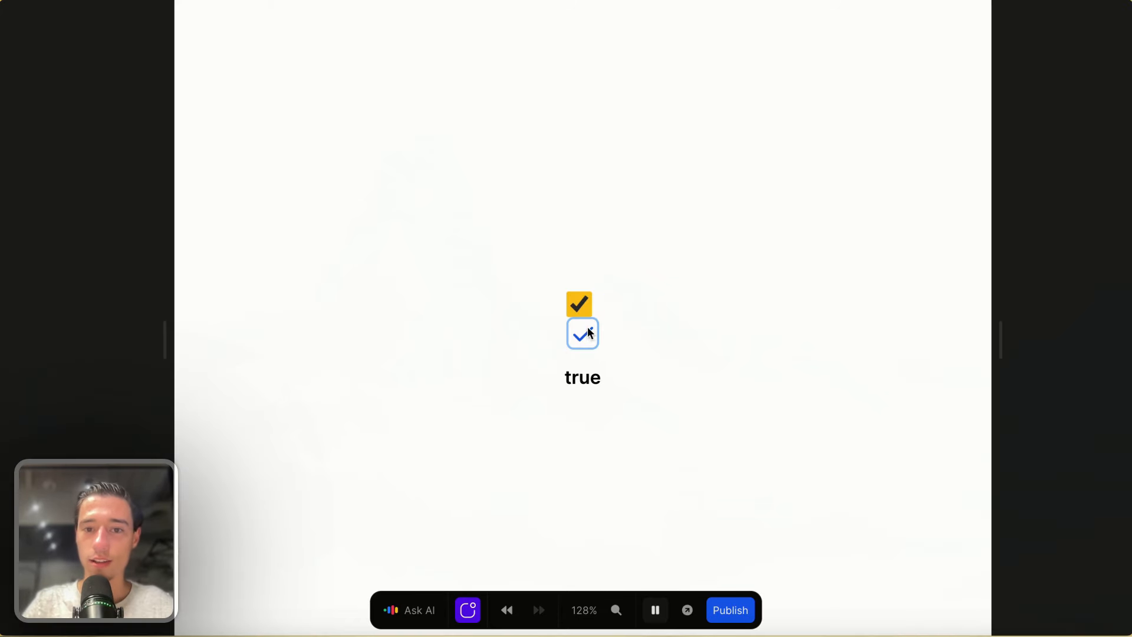
pyautogui.click(655, 610)
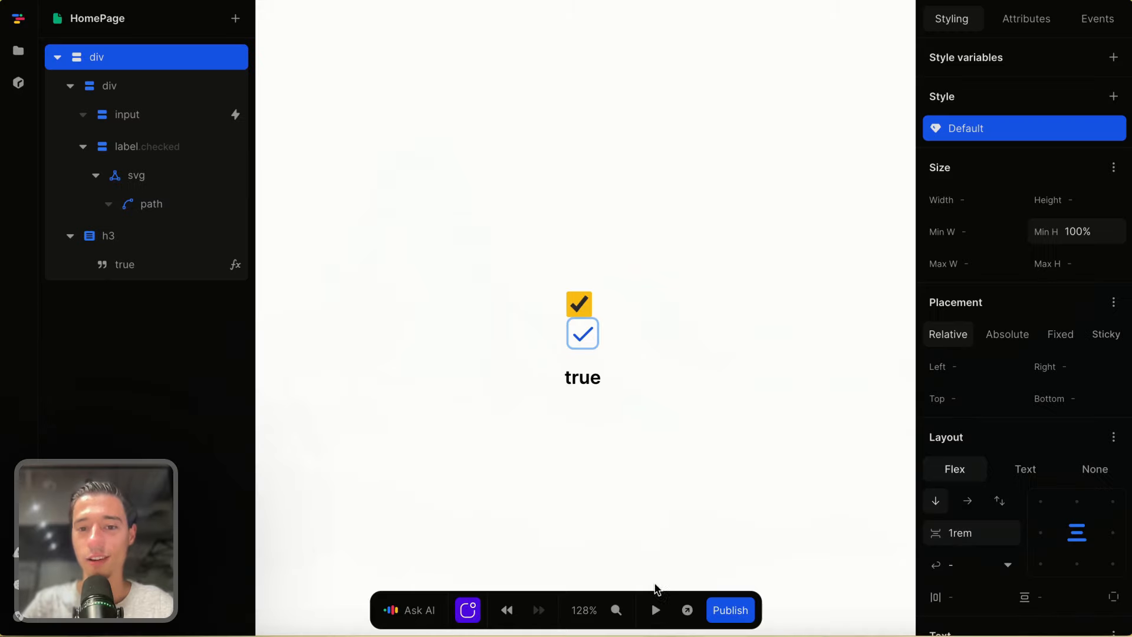
# - Add a transition on the label for all properties, 300ms ease
pyautogui.click(595, 340)
pyautogui.click(596, 339)
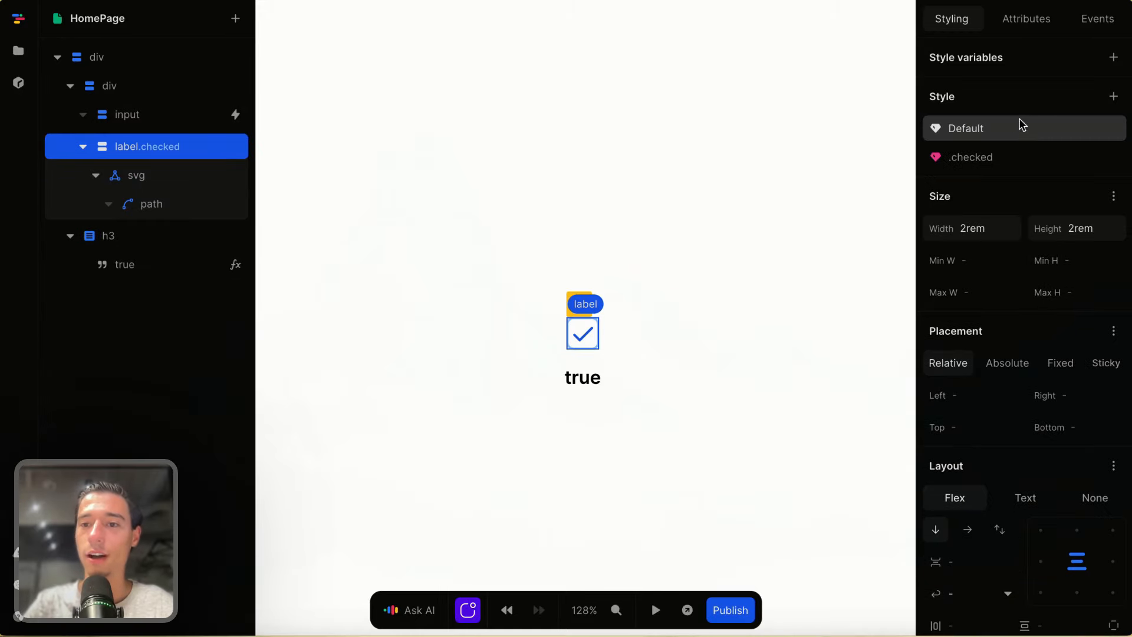
pyautogui.scroll(-10, 1004, 338)
pyautogui.click(1114, 577)
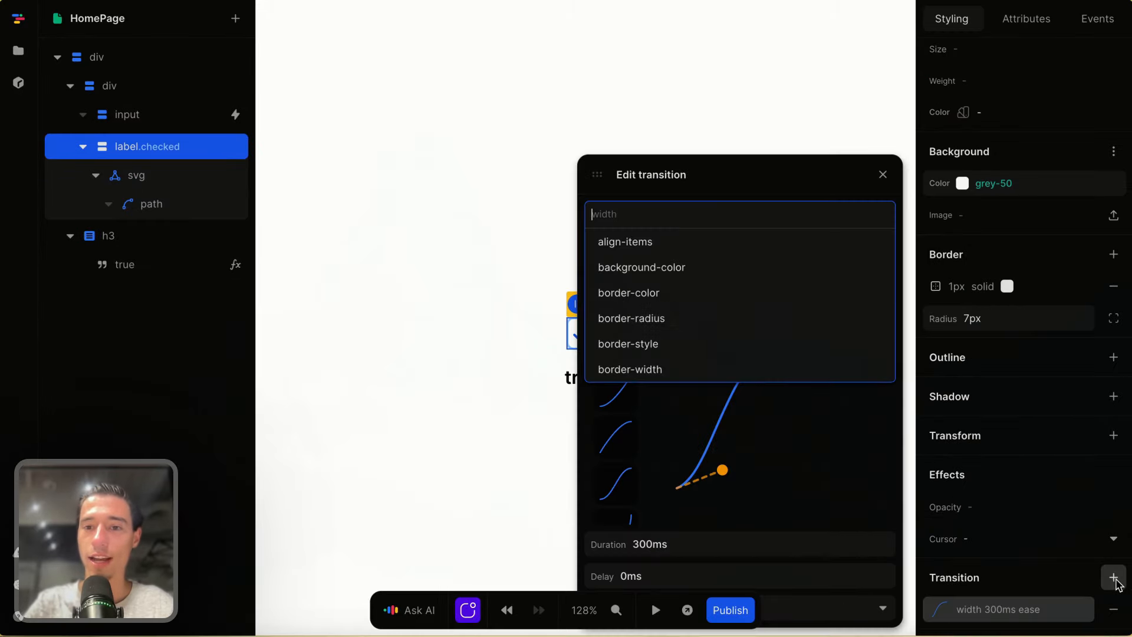
pyautogui.write('all')
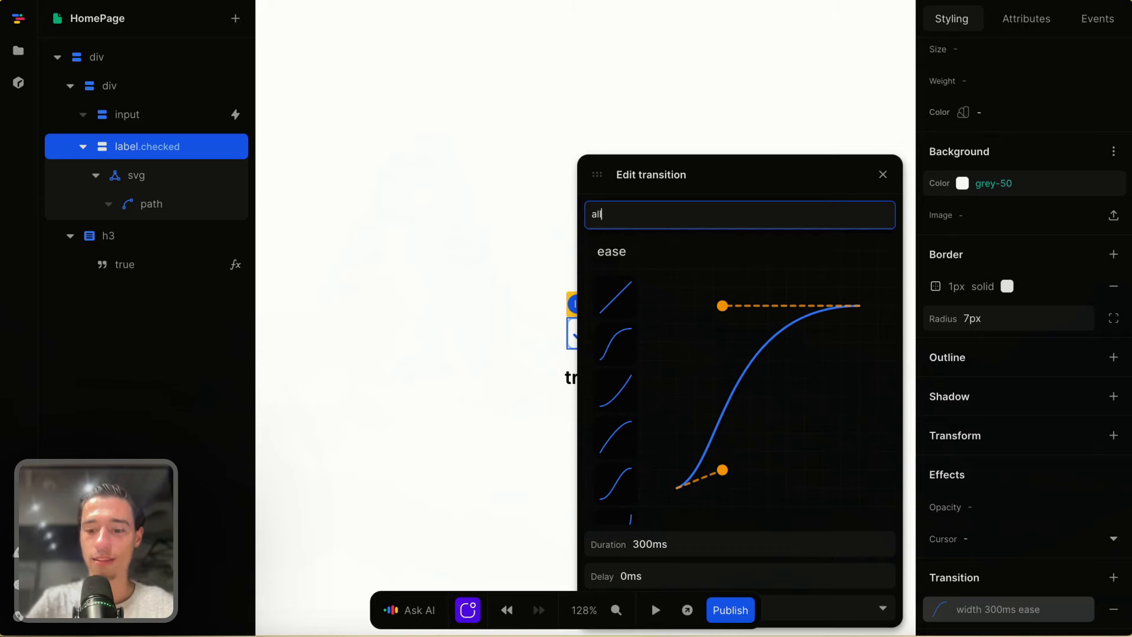
pyautogui.click(699, 185)
pyautogui.click(883, 174)
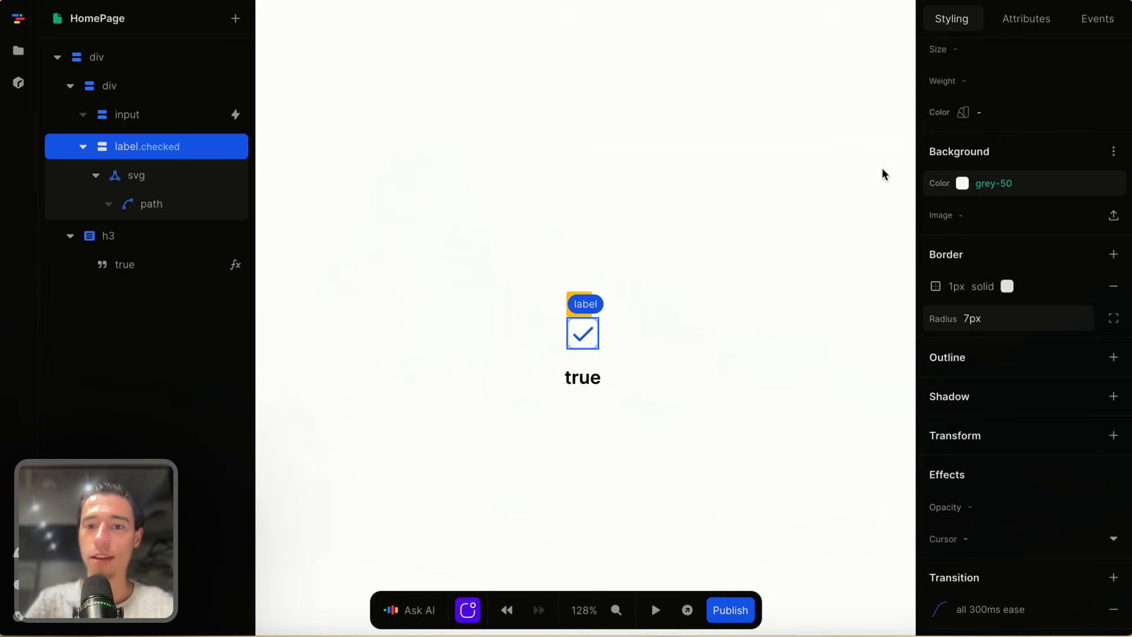
pyautogui.scroll(10, 1055, 220)
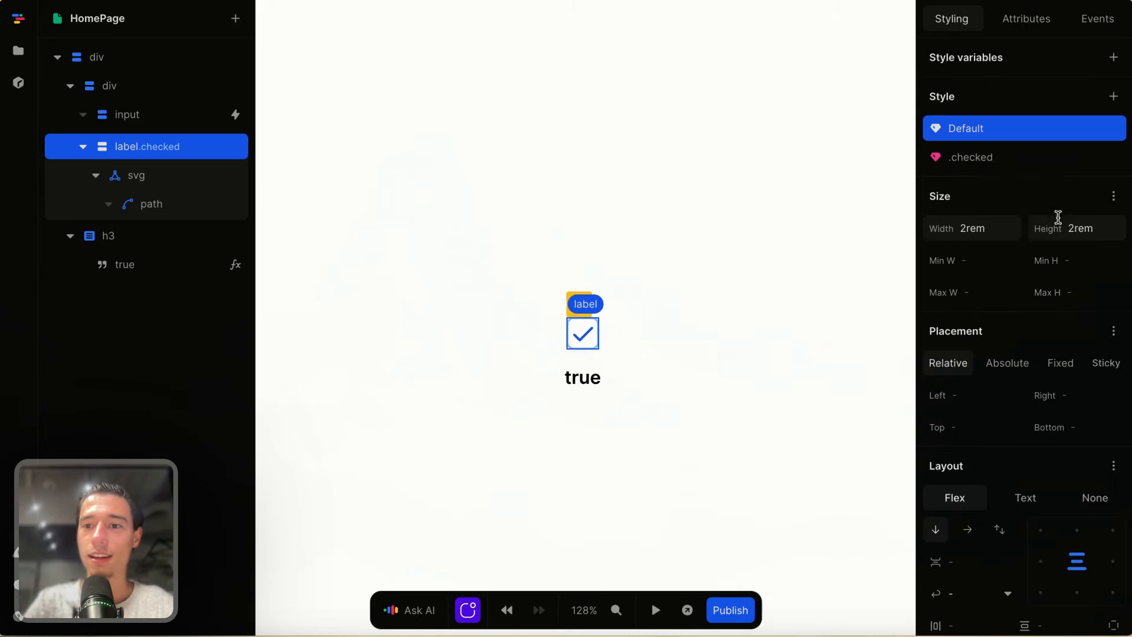
# - Add a 'for' attribute to the label with the value 'checkbox', the input's id
pyautogui.click(1026, 17)
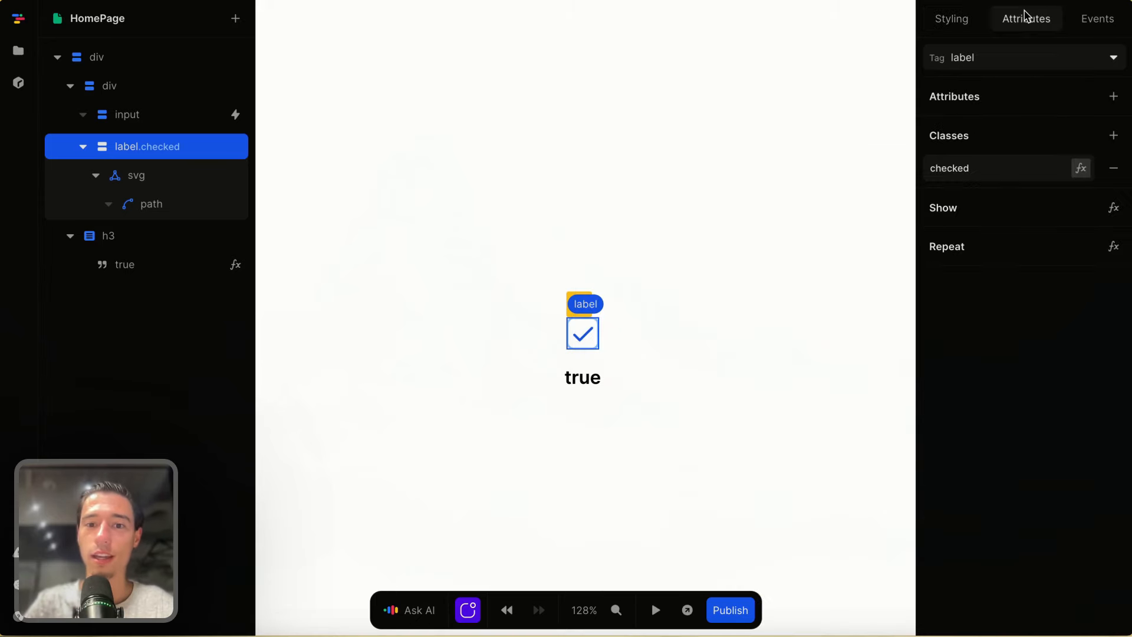
pyautogui.click(1113, 96)
pyautogui.write('for')
pyautogui.press('Return')
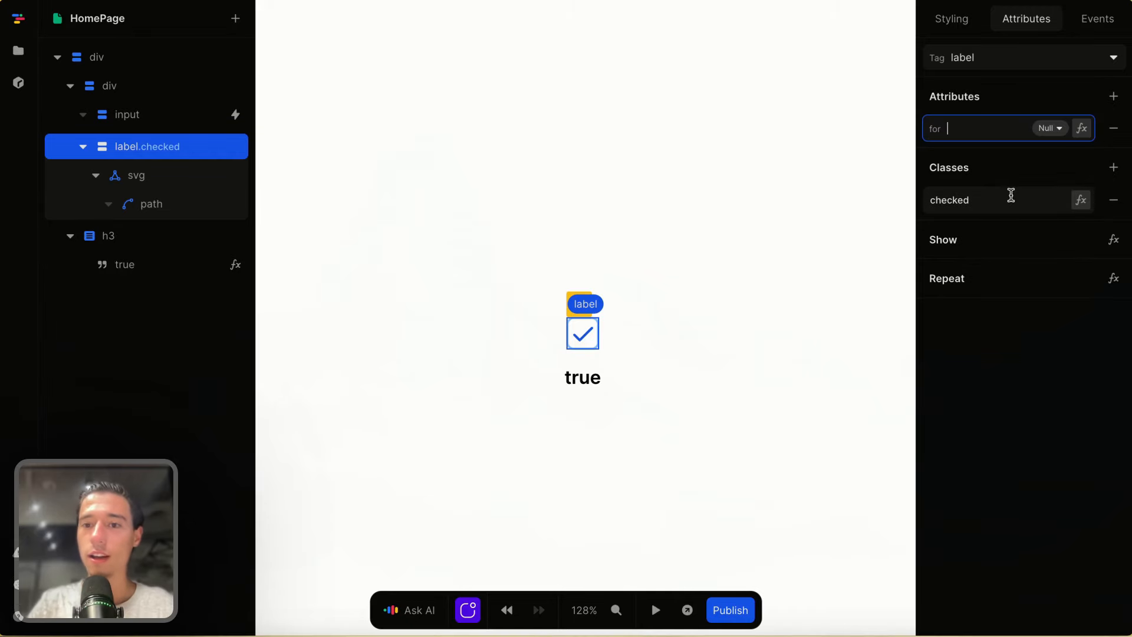
pyautogui.click(190, 115)
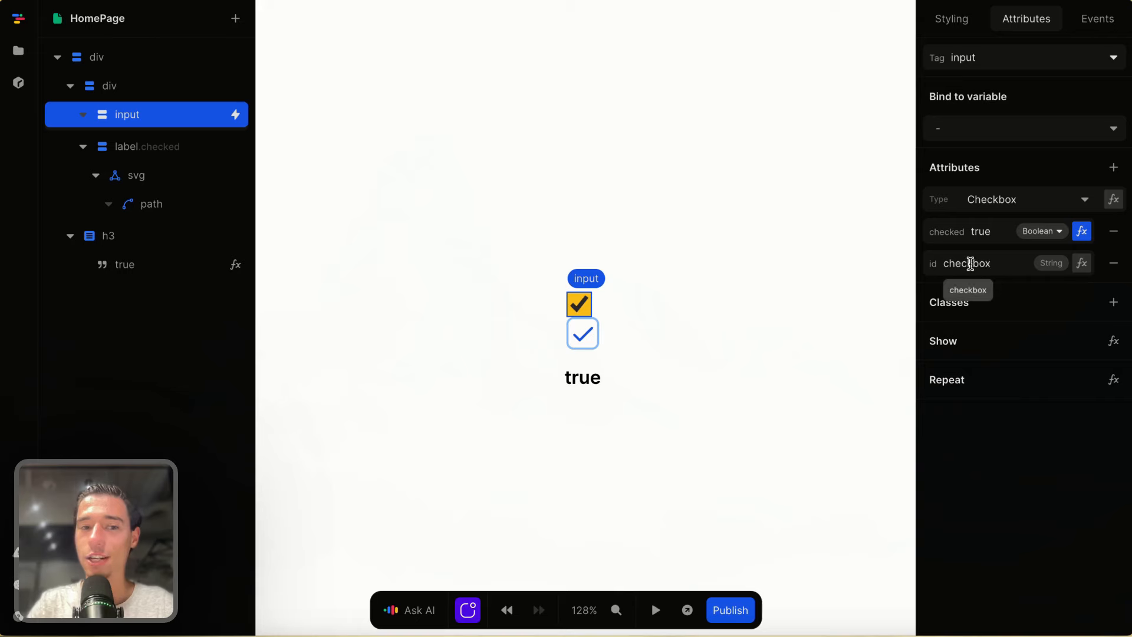
pyautogui.click(175, 149)
pyautogui.click(956, 129)
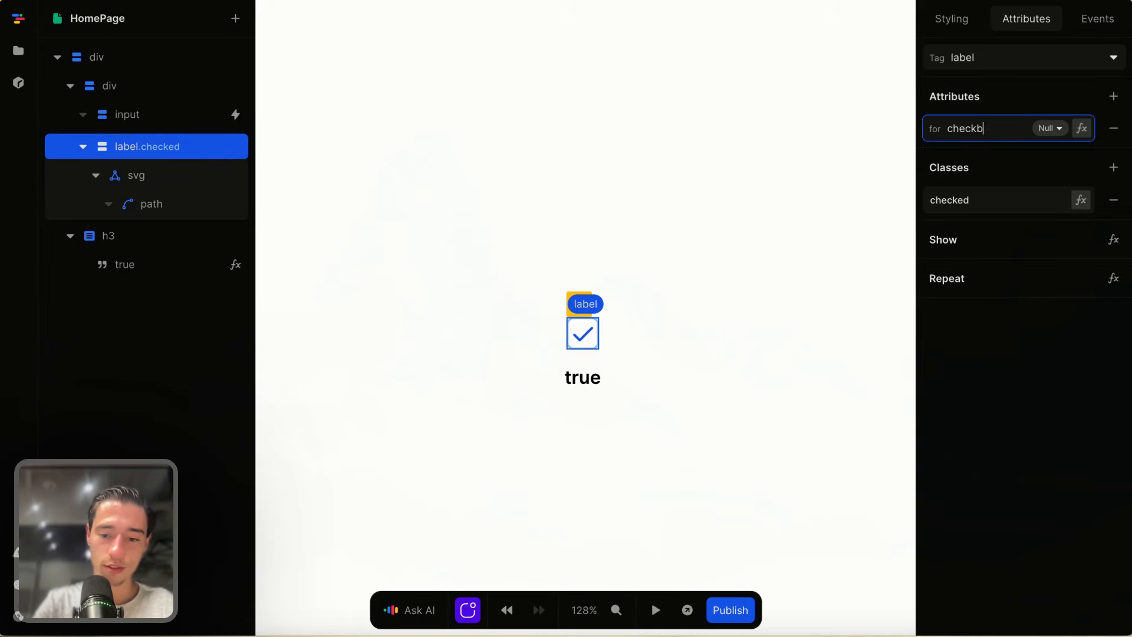
pyautogui.click(1040, 358)
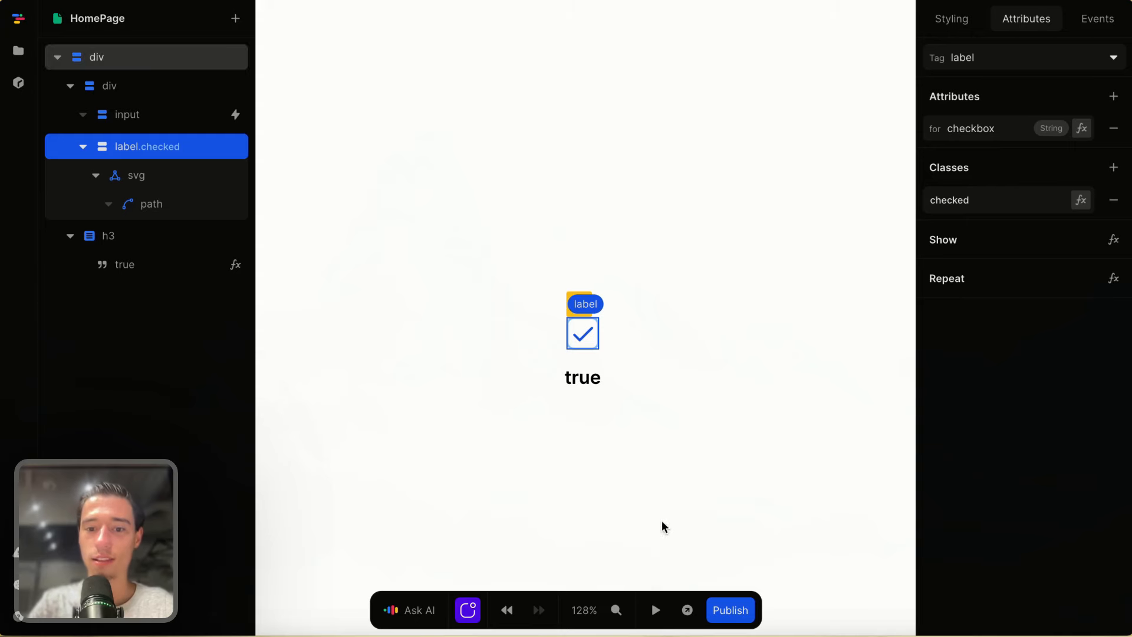
# - Preview the page and click the label repeatedly to toggle the true/false text
pyautogui.click(656, 610)
pyautogui.click(586, 338)
pyautogui.click(586, 338)
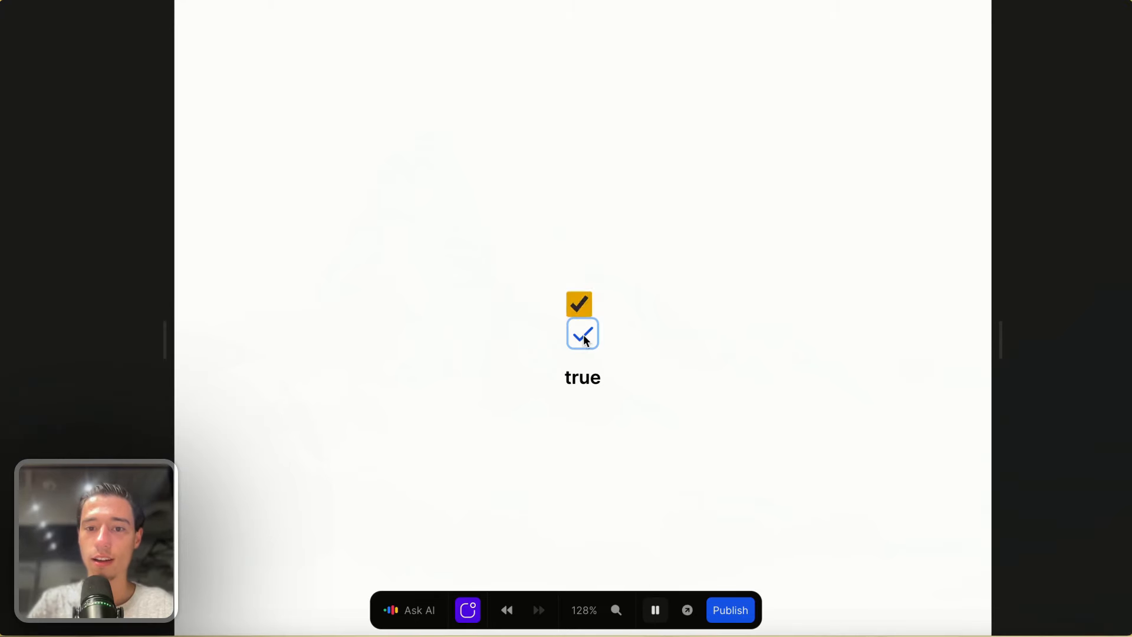
pyautogui.click(586, 338)
pyautogui.click(585, 338)
pyautogui.click(586, 340)
pyautogui.click(585, 340)
pyautogui.click(586, 339)
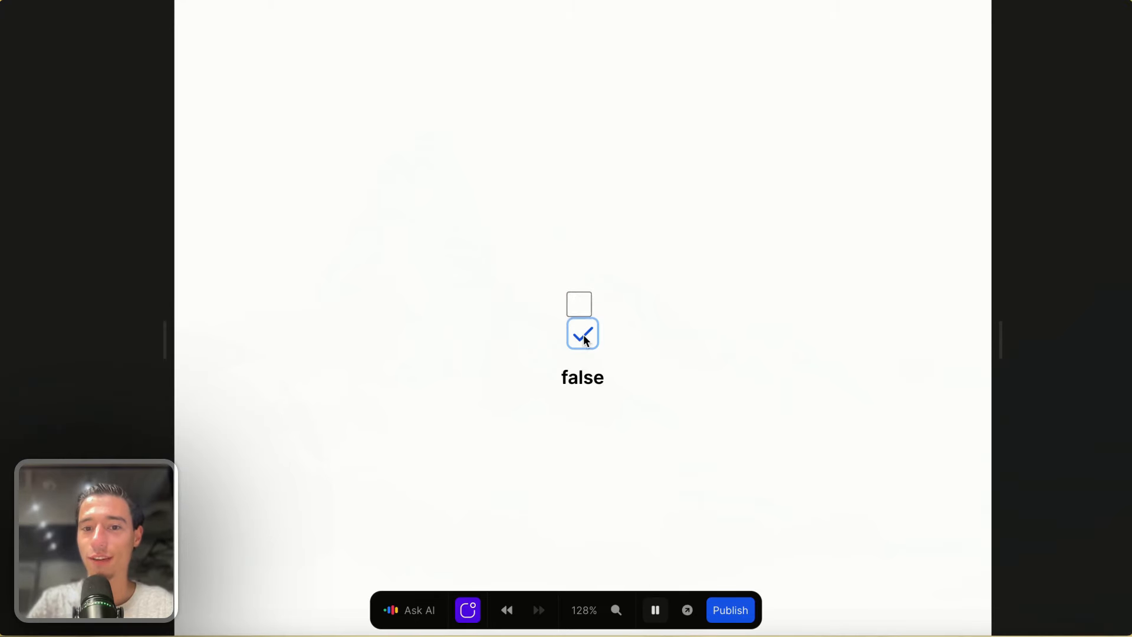
pyautogui.click(586, 339)
pyautogui.click(585, 339)
pyautogui.click(655, 610)
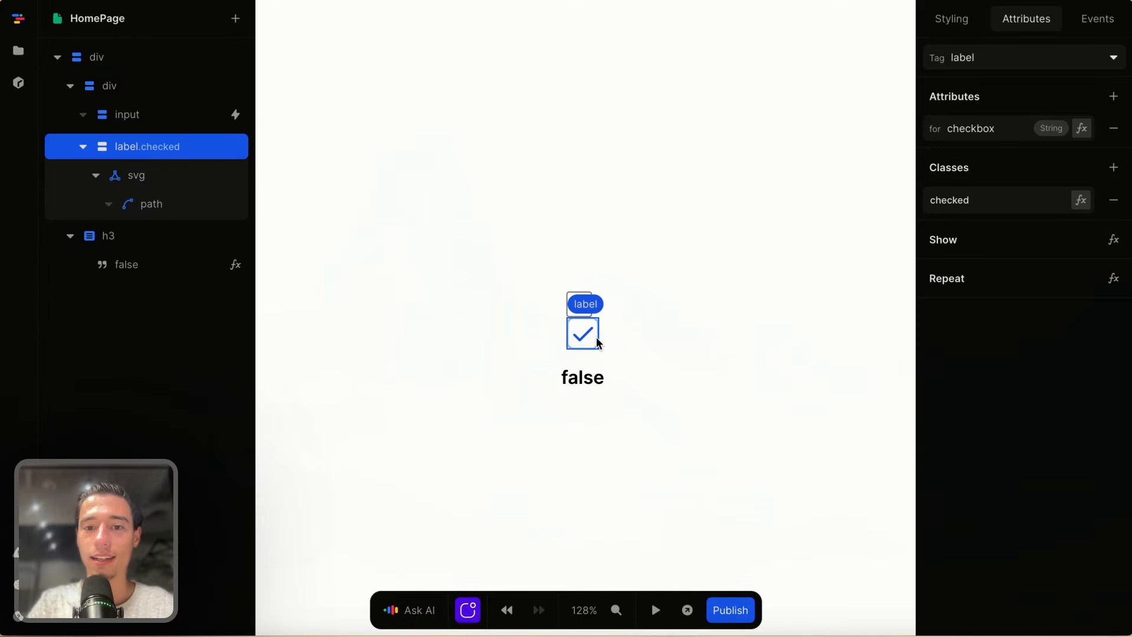
# - Bind the label's checked class to the checkboxValue variable
pyautogui.click(1082, 128)
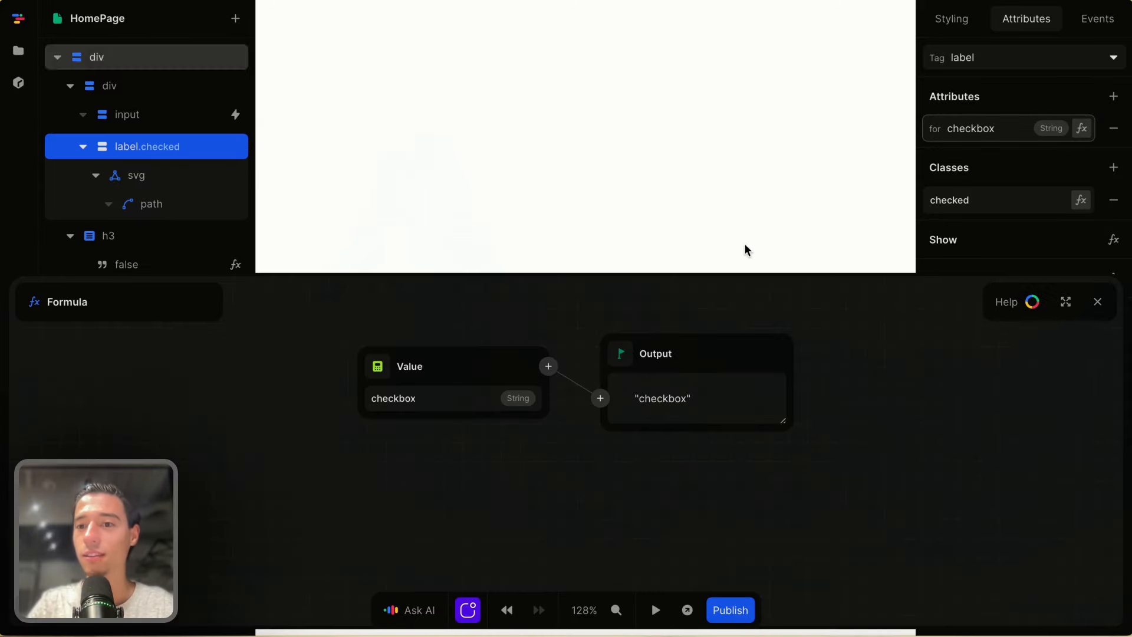
pyautogui.click(1098, 302)
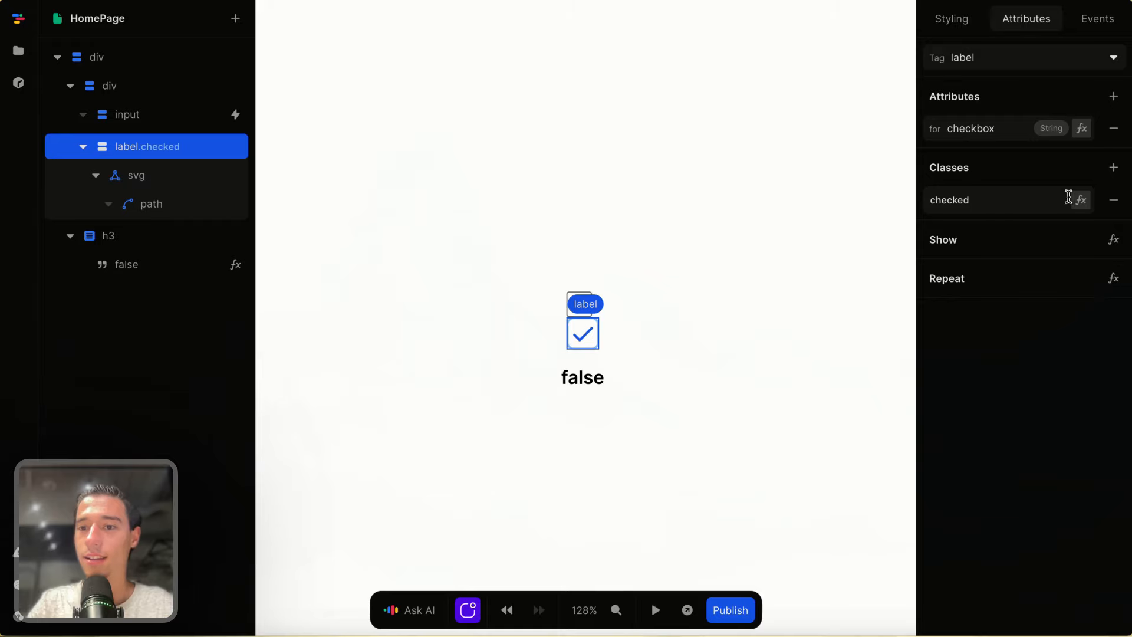
pyautogui.click(1082, 200)
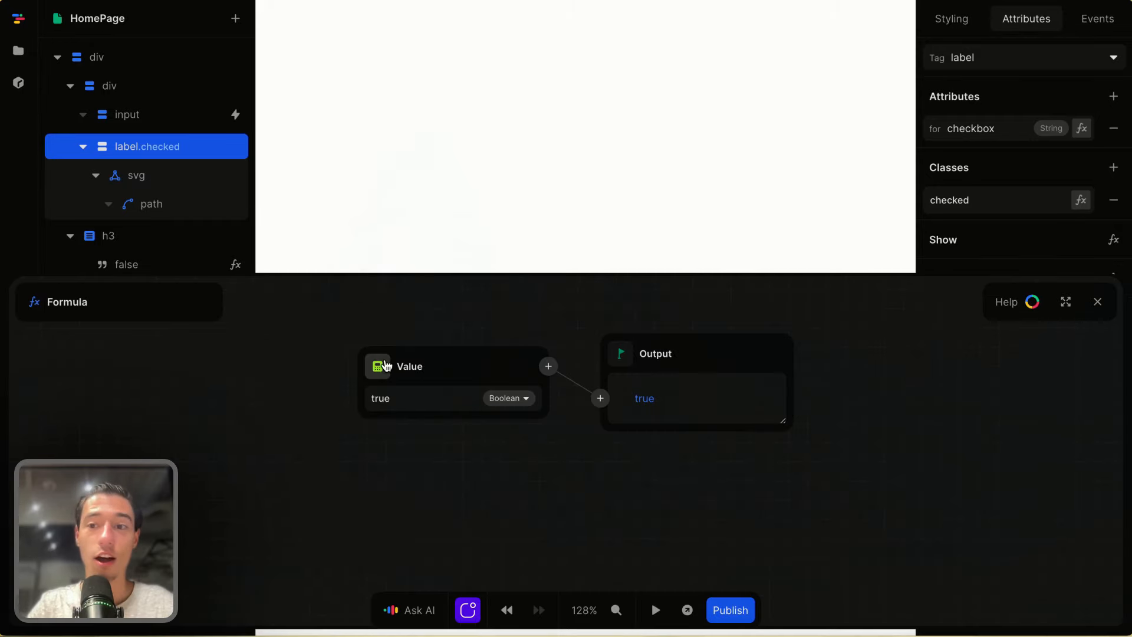
pyautogui.click(386, 365)
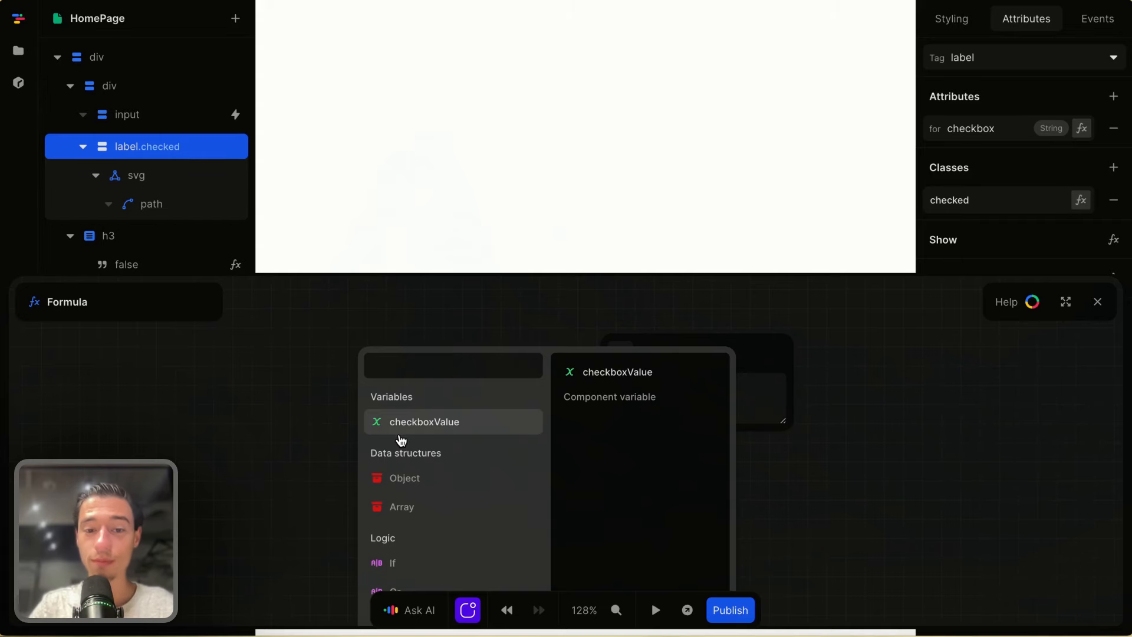
pyautogui.click(416, 424)
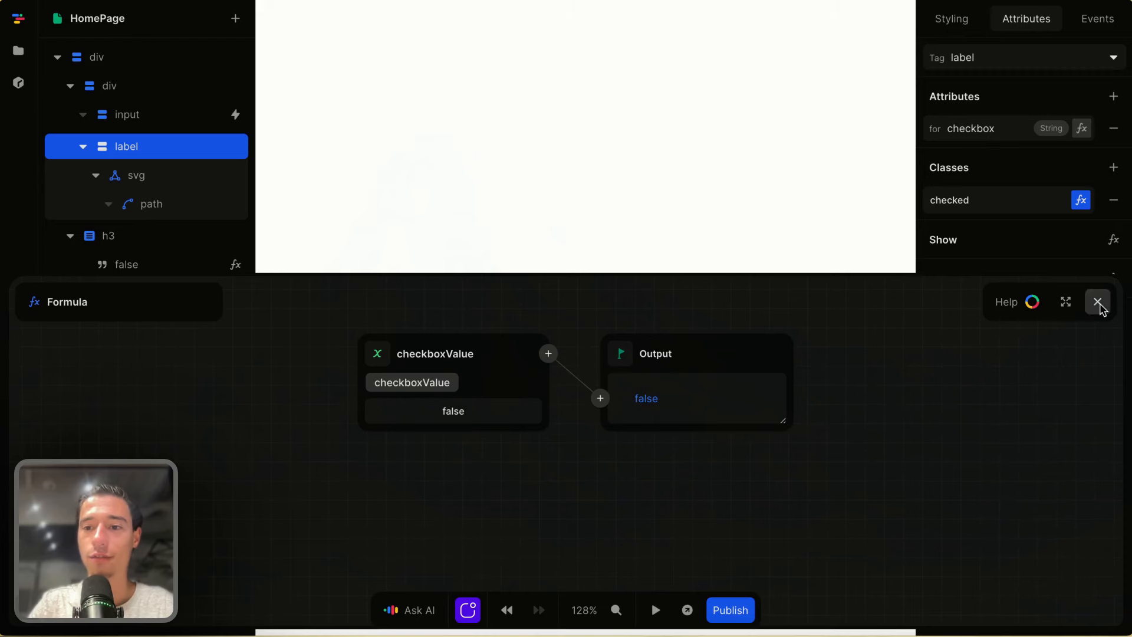
pyautogui.click(1098, 301)
# - Preview and toggle the custom checkbox repeatedly, confirming the blue border follows true/false
pyautogui.click(655, 610)
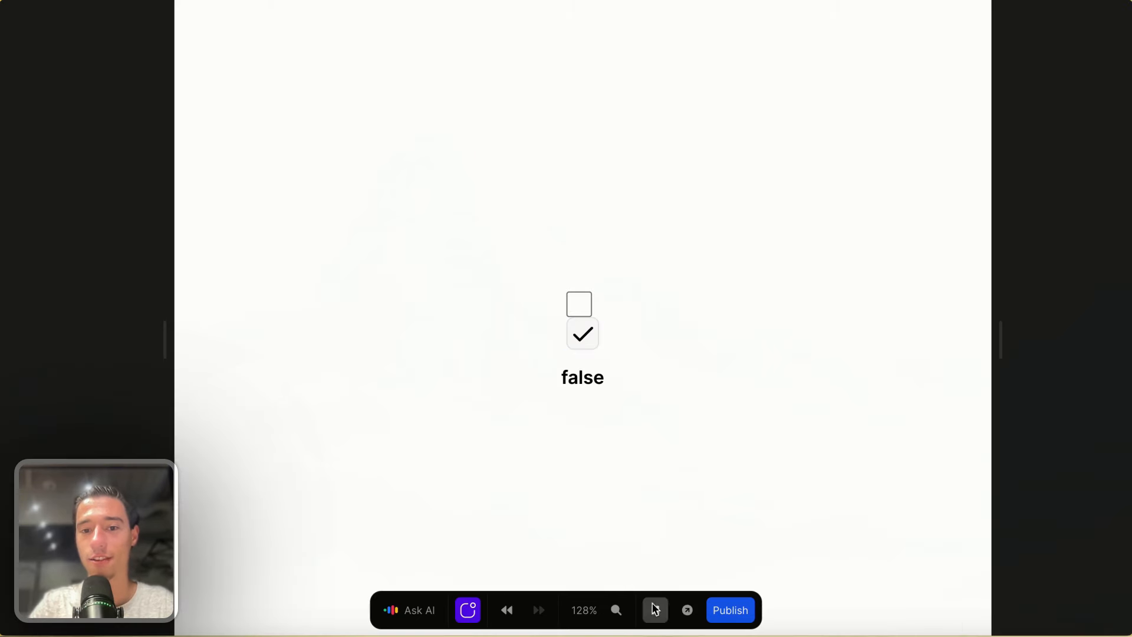
pyautogui.click(587, 338)
pyautogui.click(587, 339)
pyautogui.click(590, 341)
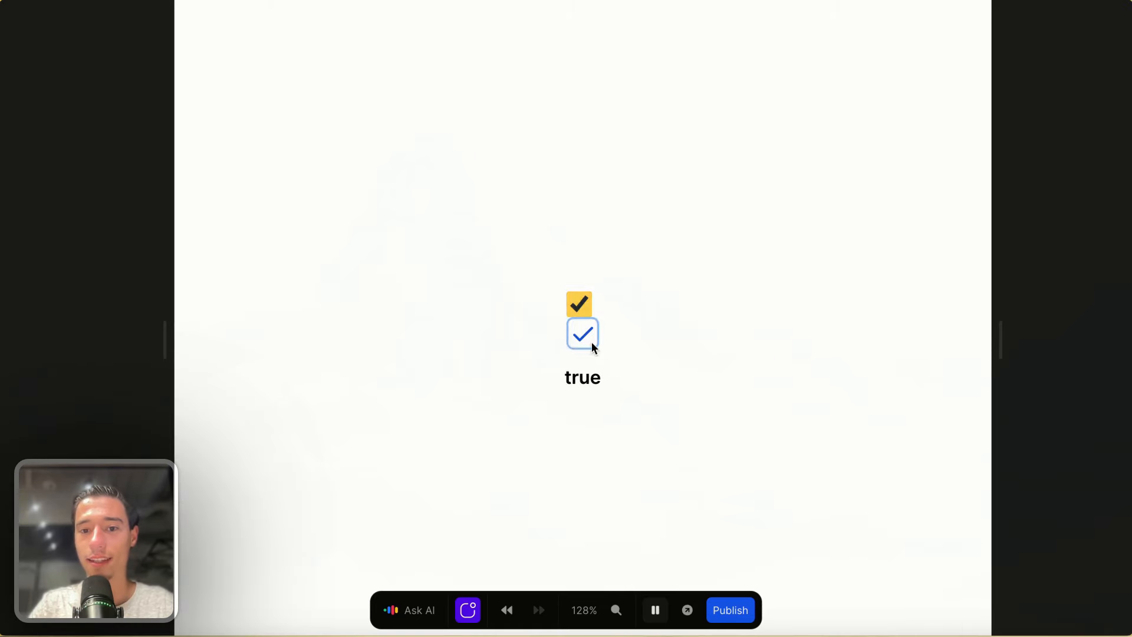
pyautogui.click(593, 345)
pyautogui.click(594, 363)
pyautogui.click(587, 345)
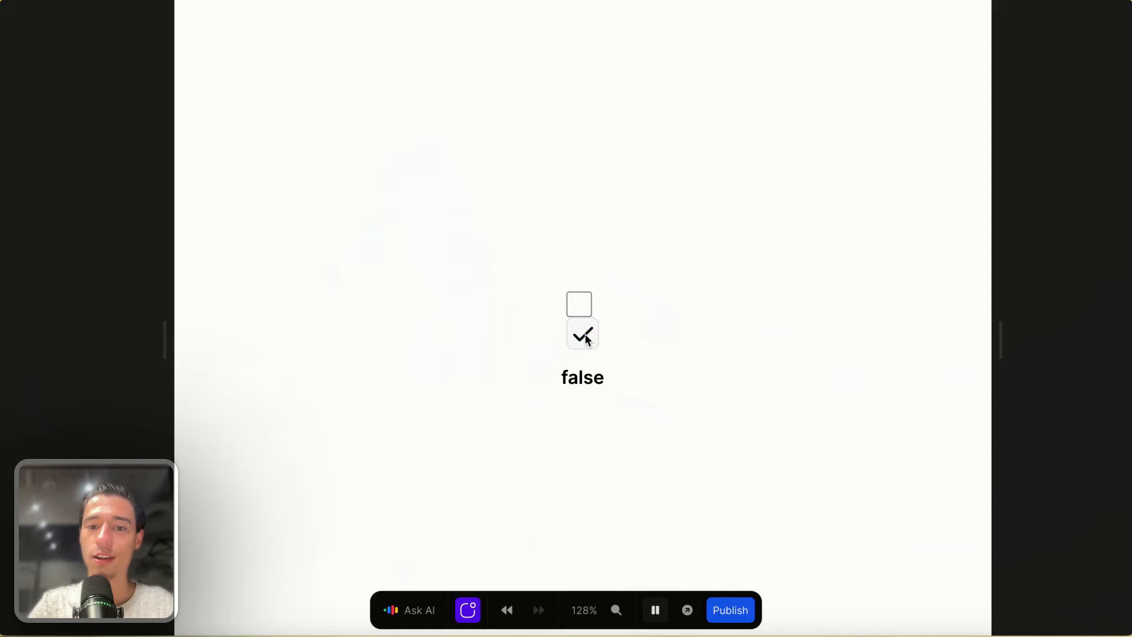
pyautogui.click(583, 339)
pyautogui.click(582, 345)
pyautogui.click(583, 341)
pyautogui.click(584, 333)
pyautogui.click(585, 335)
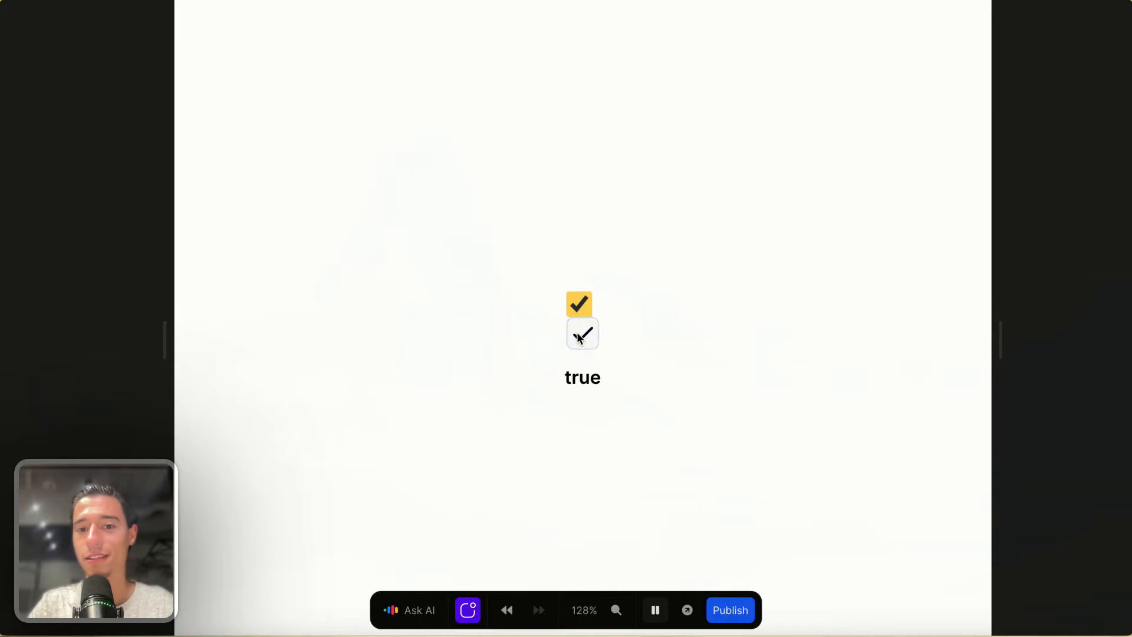
pyautogui.click(590, 339)
pyautogui.click(584, 335)
pyautogui.click(590, 340)
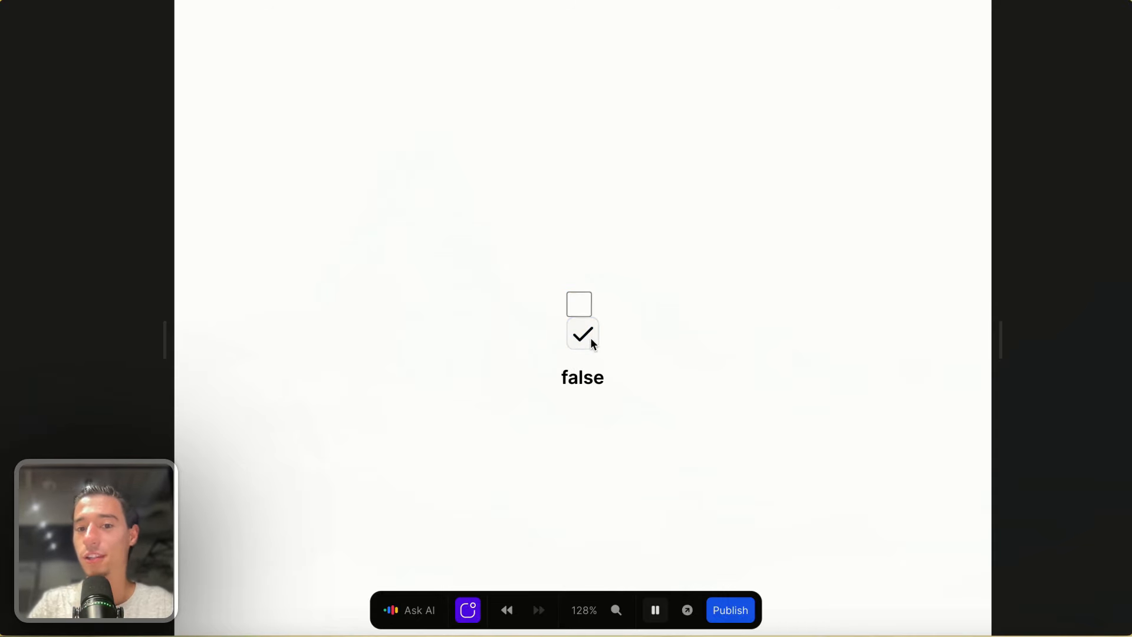
pyautogui.click(592, 342)
pyautogui.click(656, 612)
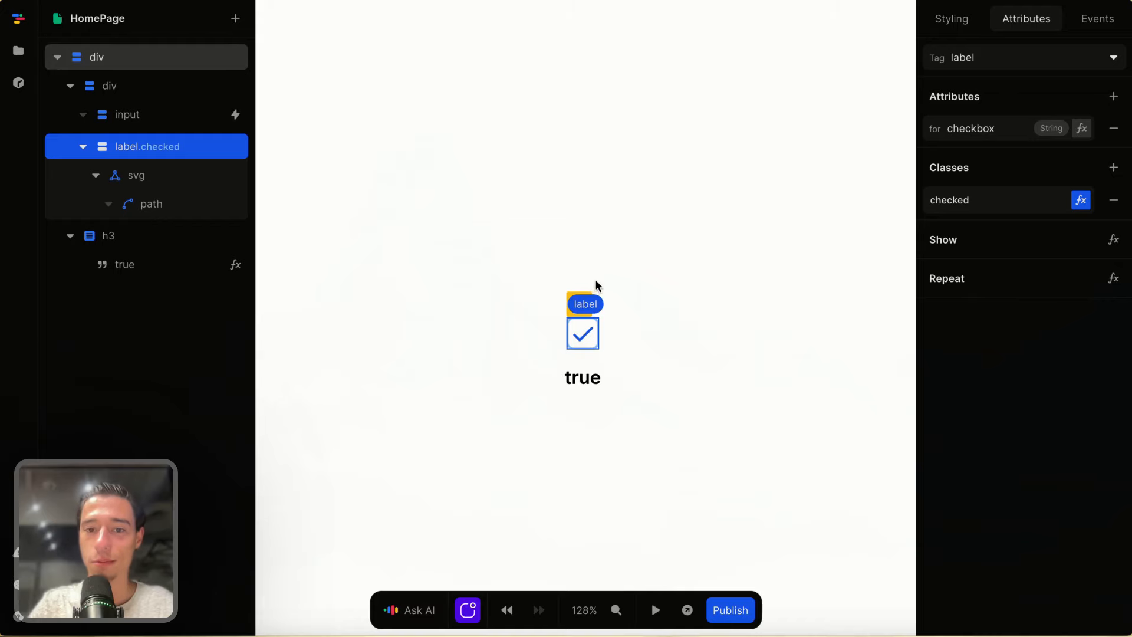
# - Hide the native checkbox input by setting its layout to None
pyautogui.click(583, 301)
pyautogui.click(954, 21)
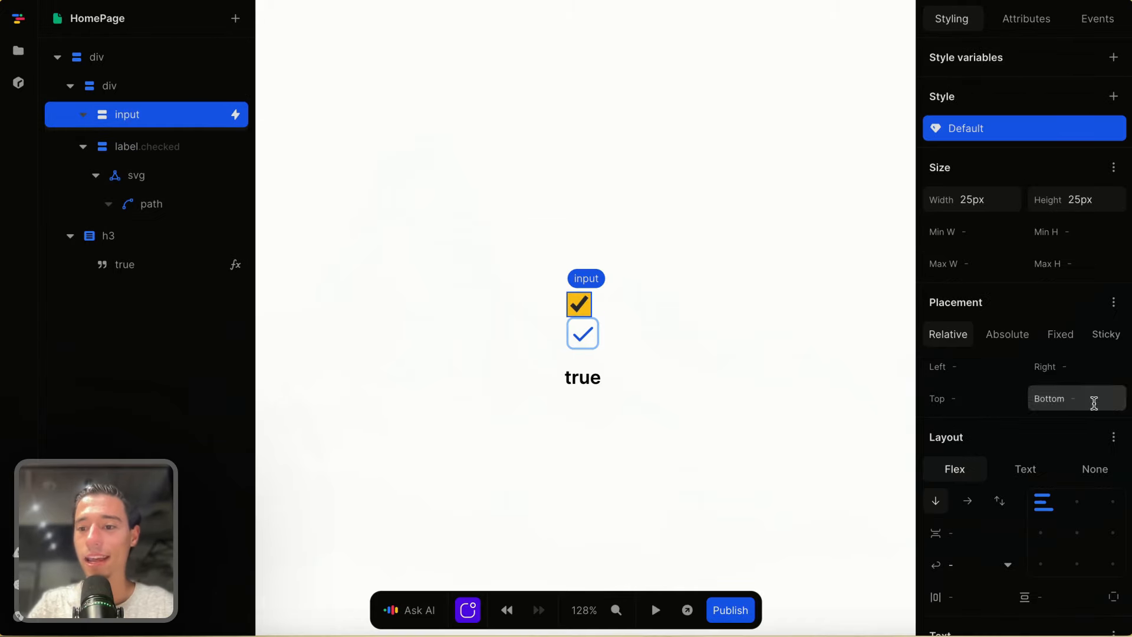
pyautogui.click(1097, 470)
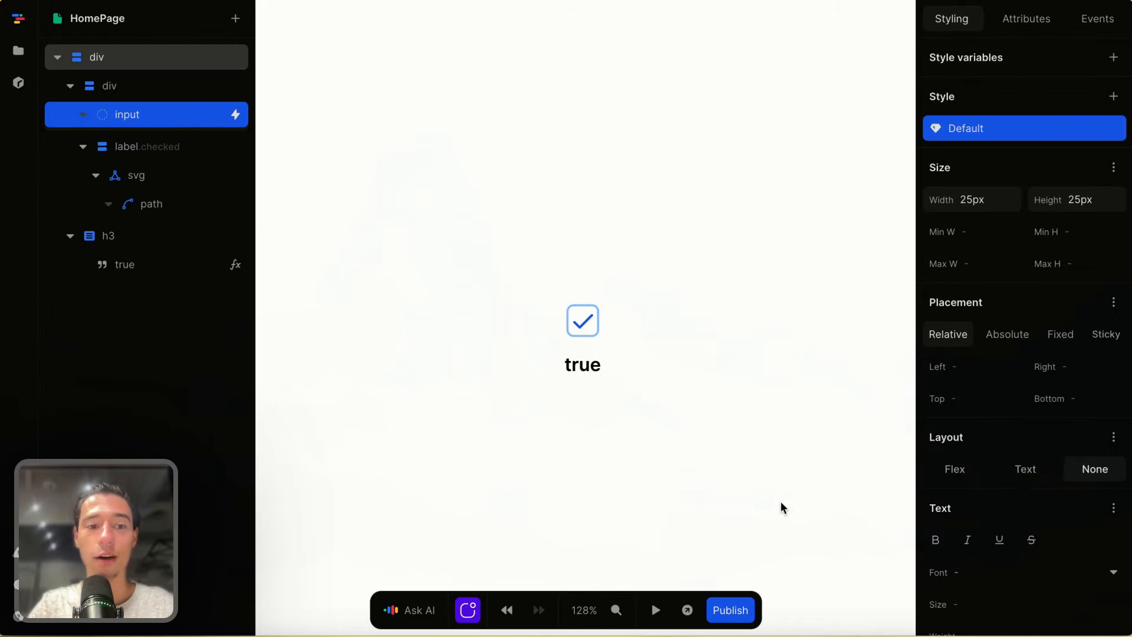
# - Toggle the custom checkbox in preview, leaving it false, then start a new browser tab
pyautogui.click(658, 611)
pyautogui.click(581, 309)
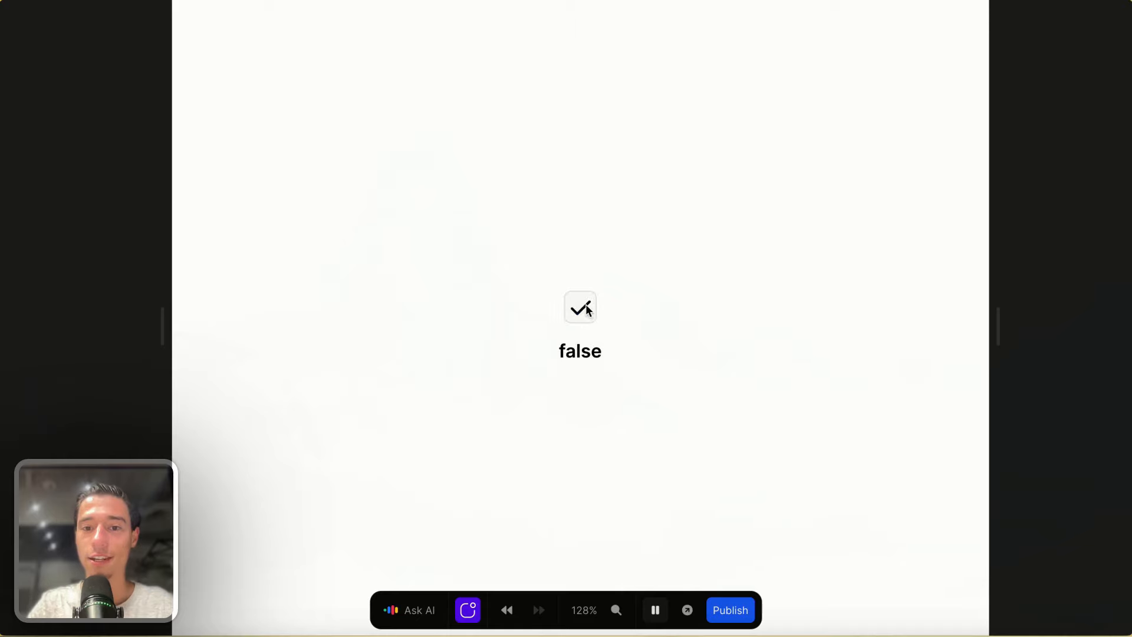
pyautogui.click(576, 305)
pyautogui.click(571, 300)
pyautogui.click(584, 303)
pyautogui.click(585, 307)
pyautogui.click(585, 307)
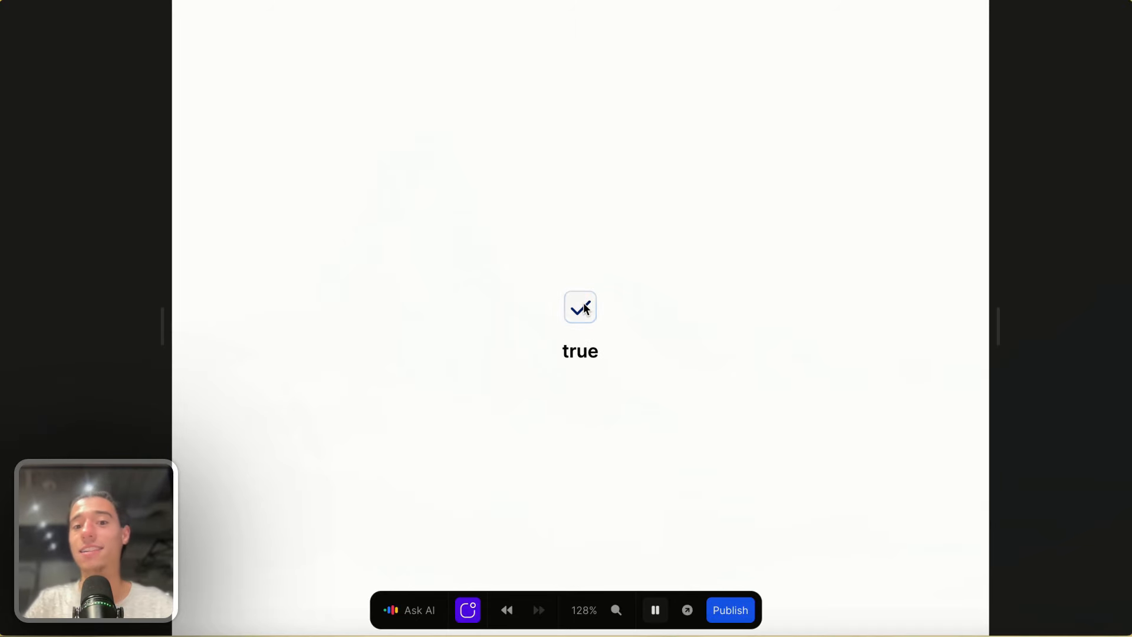
pyautogui.click(585, 308)
pyautogui.click(585, 307)
pyautogui.click(586, 307)
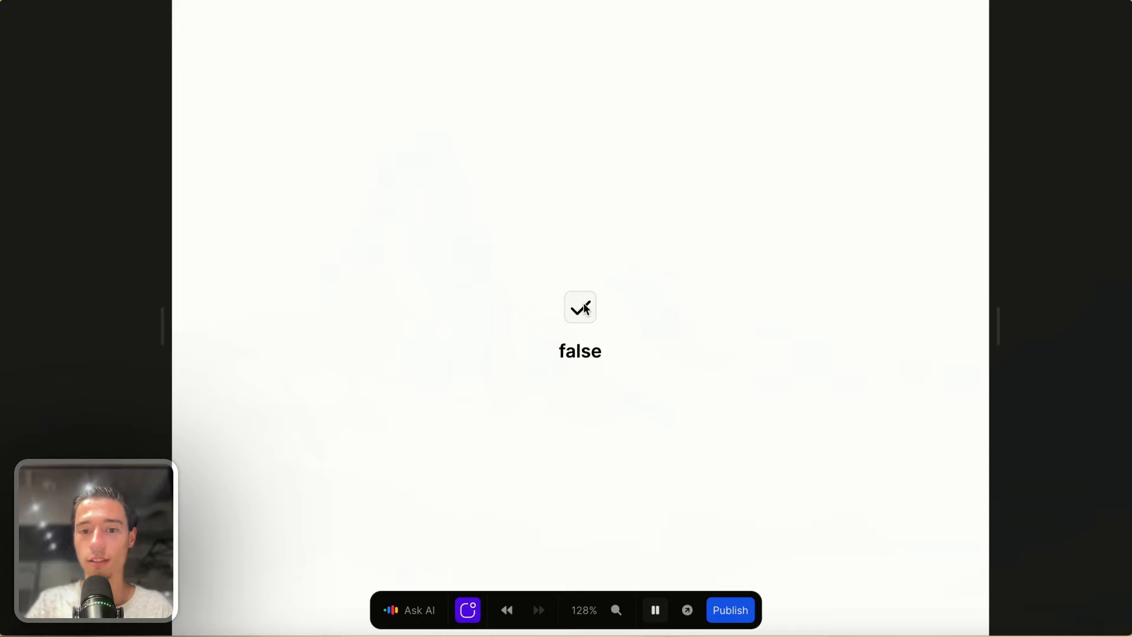
pyautogui.click(586, 309)
pyautogui.click(585, 309)
pyautogui.click(586, 311)
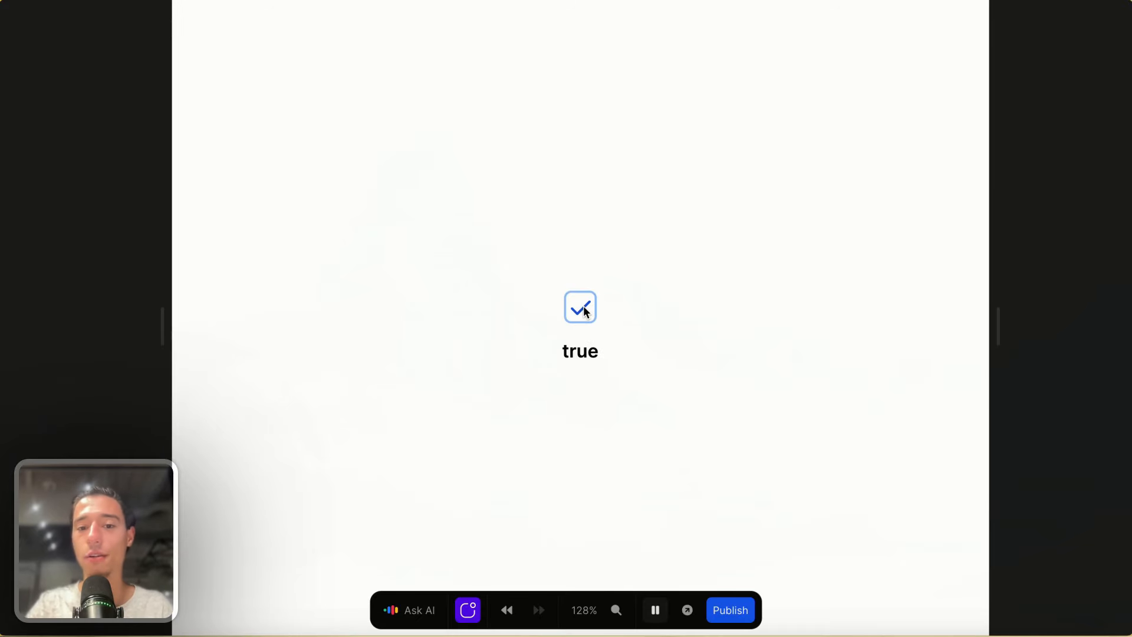
pyautogui.click(586, 311)
pyautogui.click(586, 311)
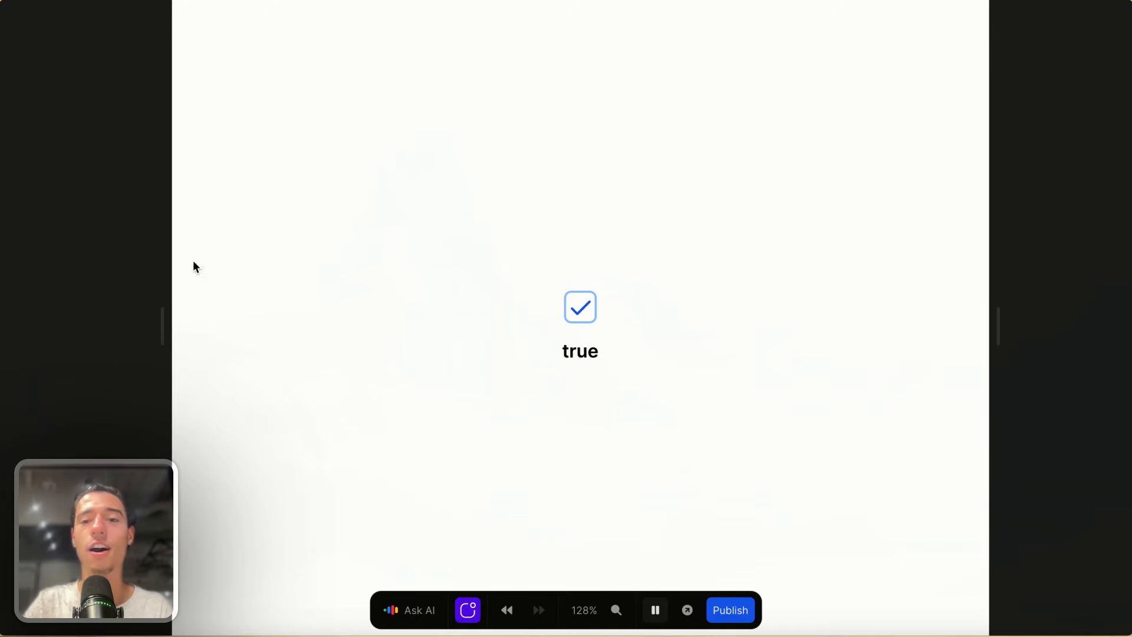
pyautogui.click(587, 307)
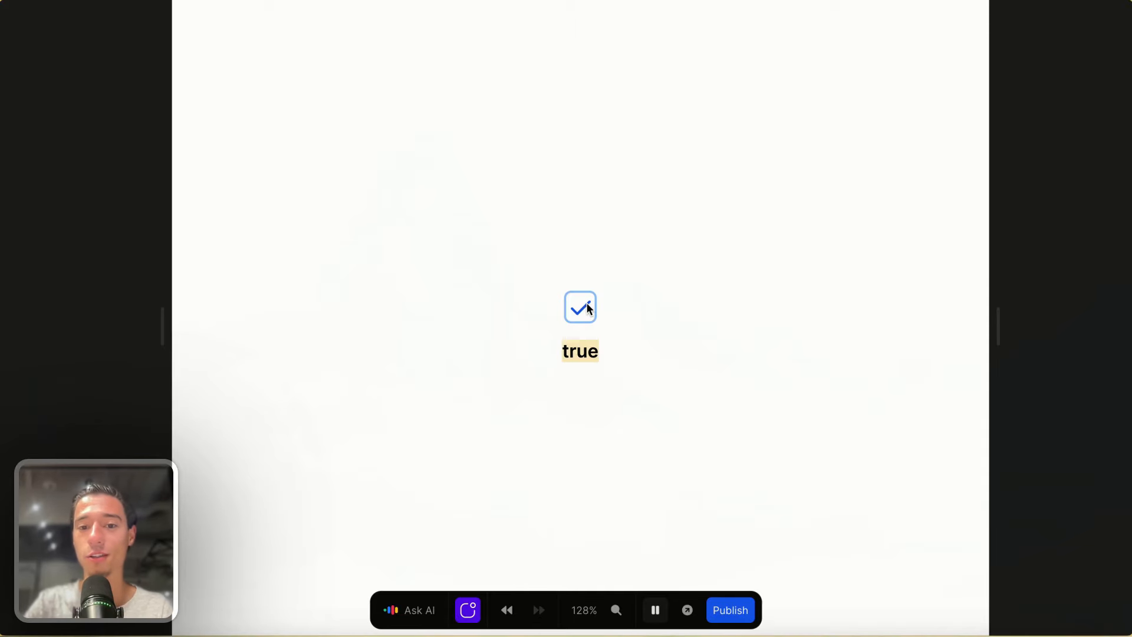
pyautogui.click(587, 308)
pyautogui.click(587, 308)
pyautogui.click(588, 309)
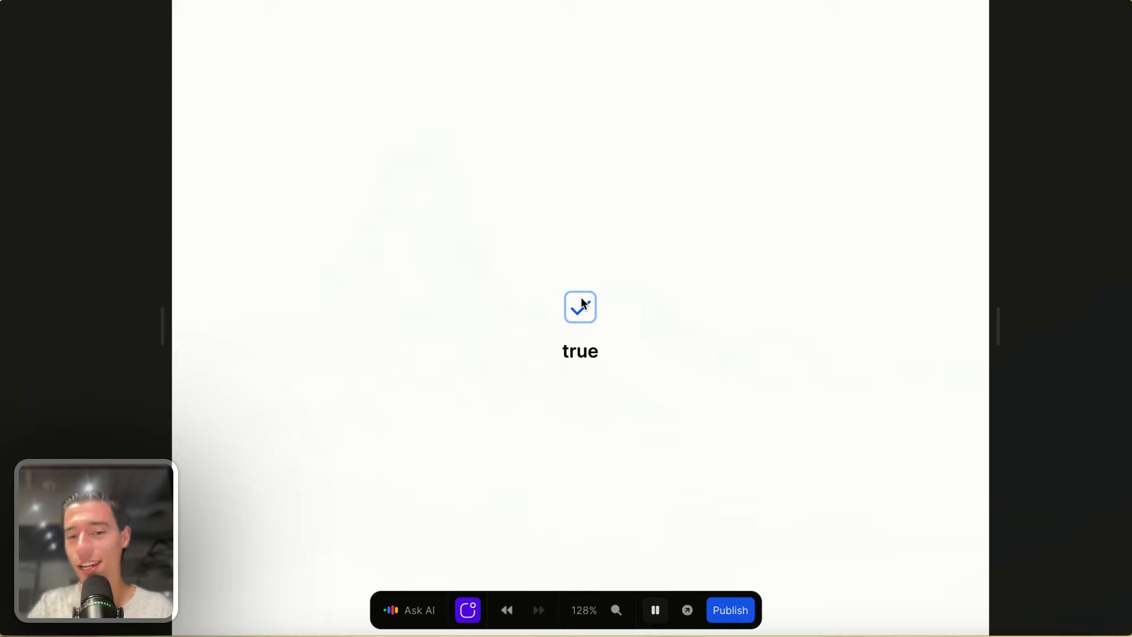
pyautogui.click(584, 302)
pyautogui.click(591, 301)
pyautogui.click(594, 304)
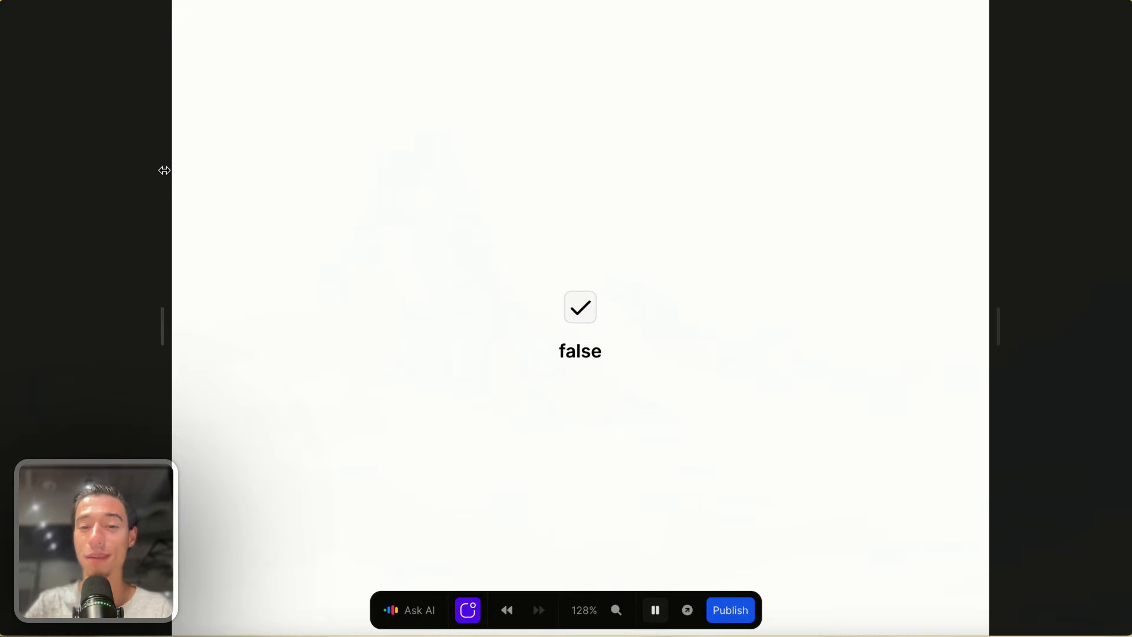
pyautogui.moveTo(7, 176)
pyautogui.click(62, 249)
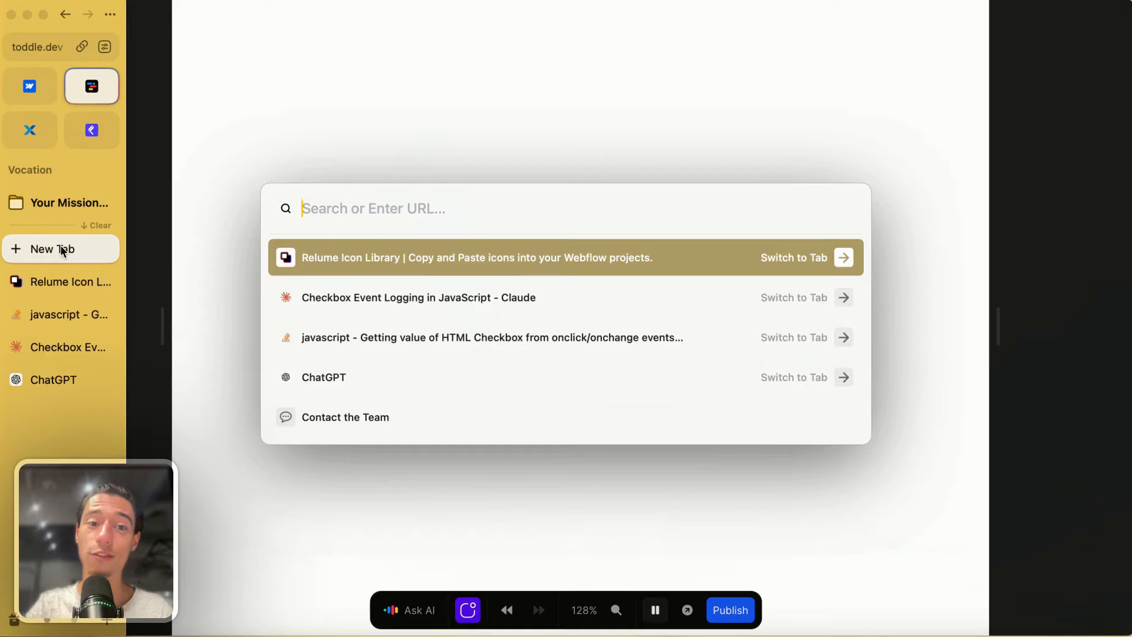
# - Load nocodeprocode.com and scroll through the landing page sections
pyautogui.write('nocodeprocode.com')
pyautogui.press('Return')
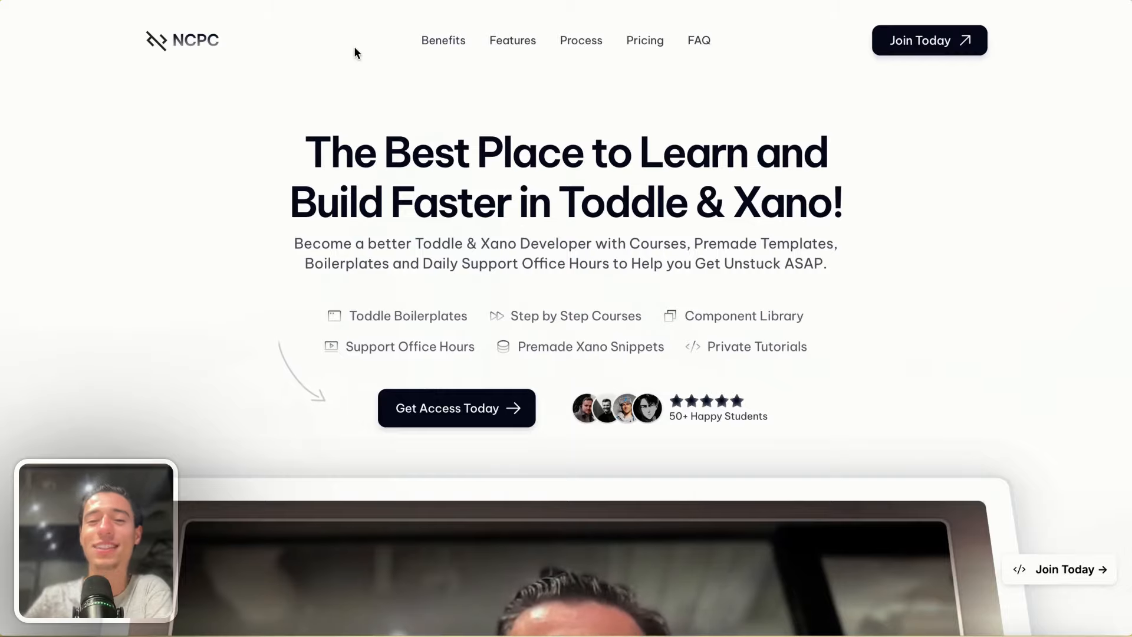
pyautogui.scroll(-8, 272, 177)
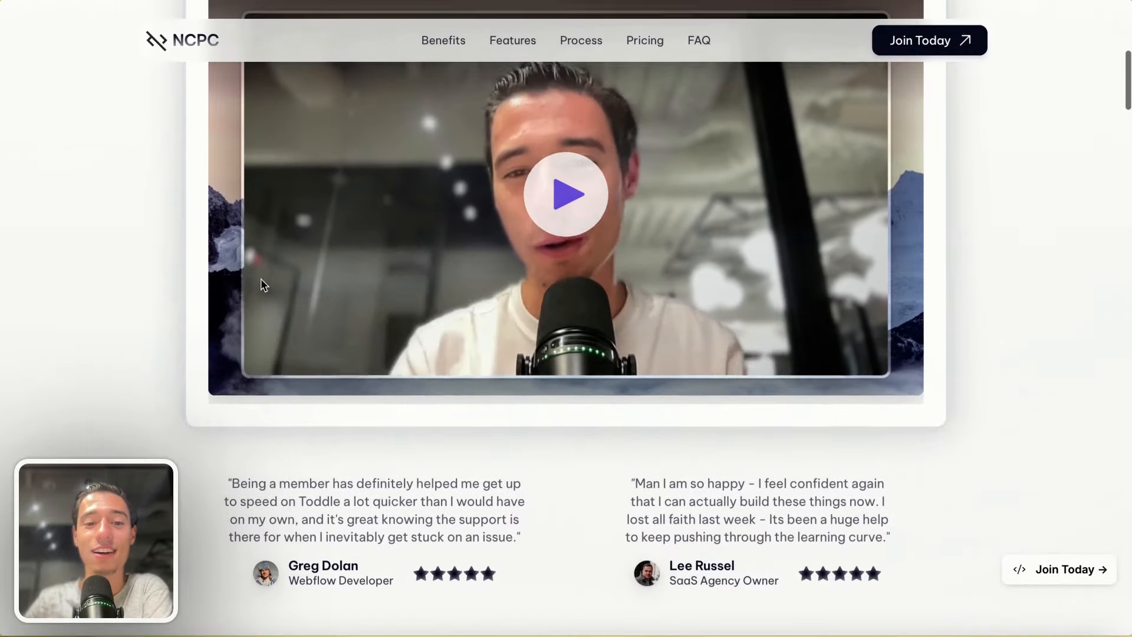
pyautogui.scroll(7, 263, 283)
pyautogui.scroll(-10, 842, 457)
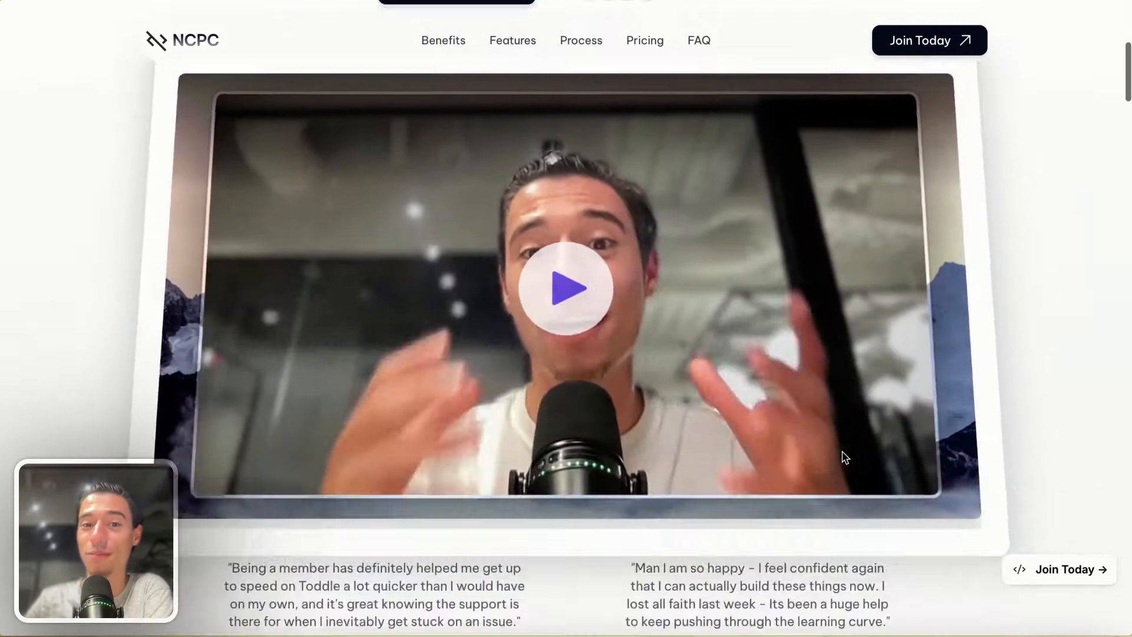
pyautogui.scroll(1, 842, 458)
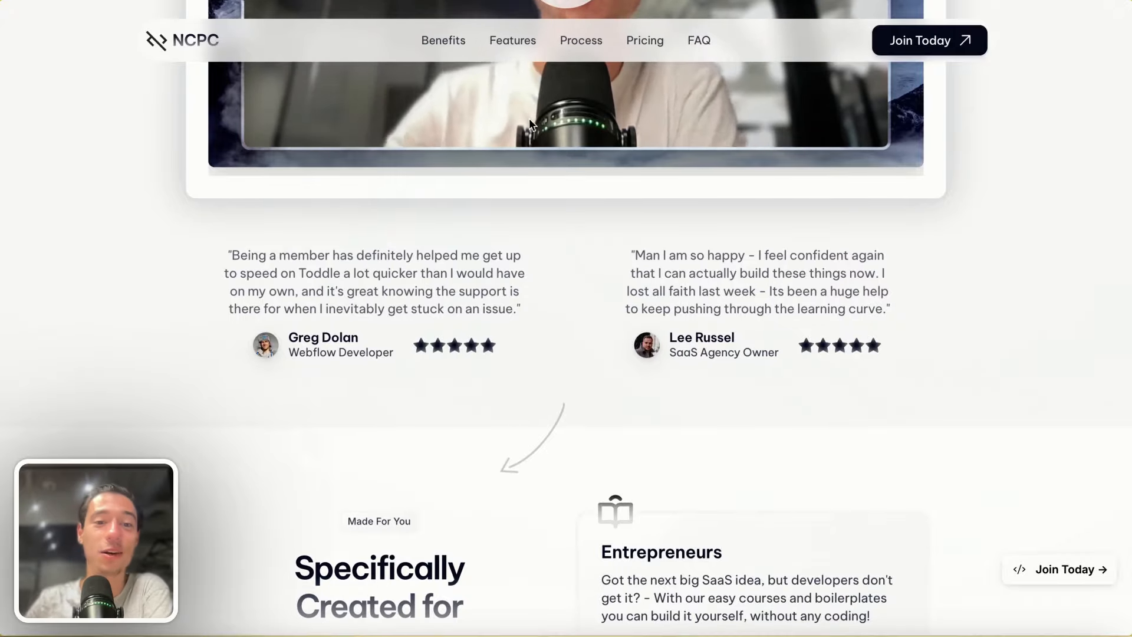
pyautogui.scroll(-20, 690, 220)
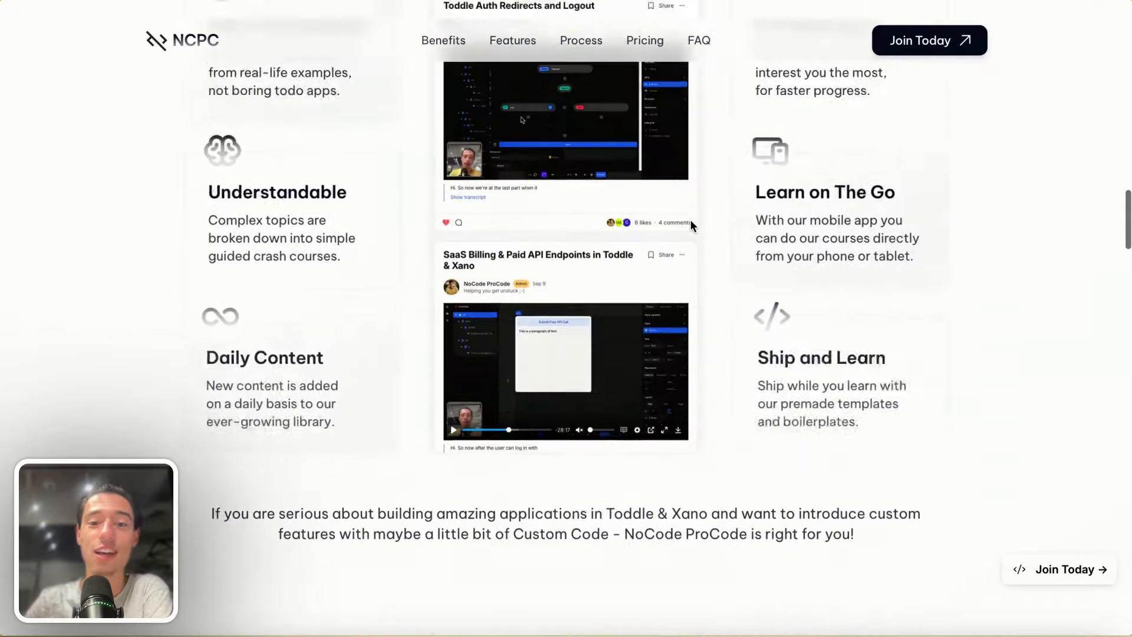
pyautogui.scroll(3, 690, 220)
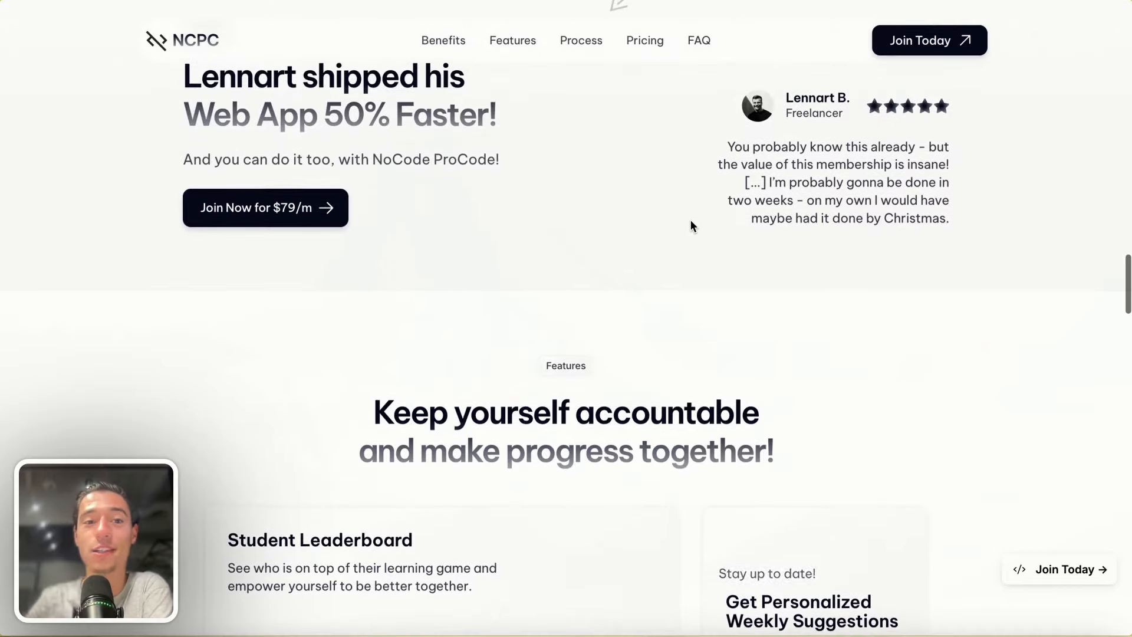
pyautogui.scroll(1, 692, 225)
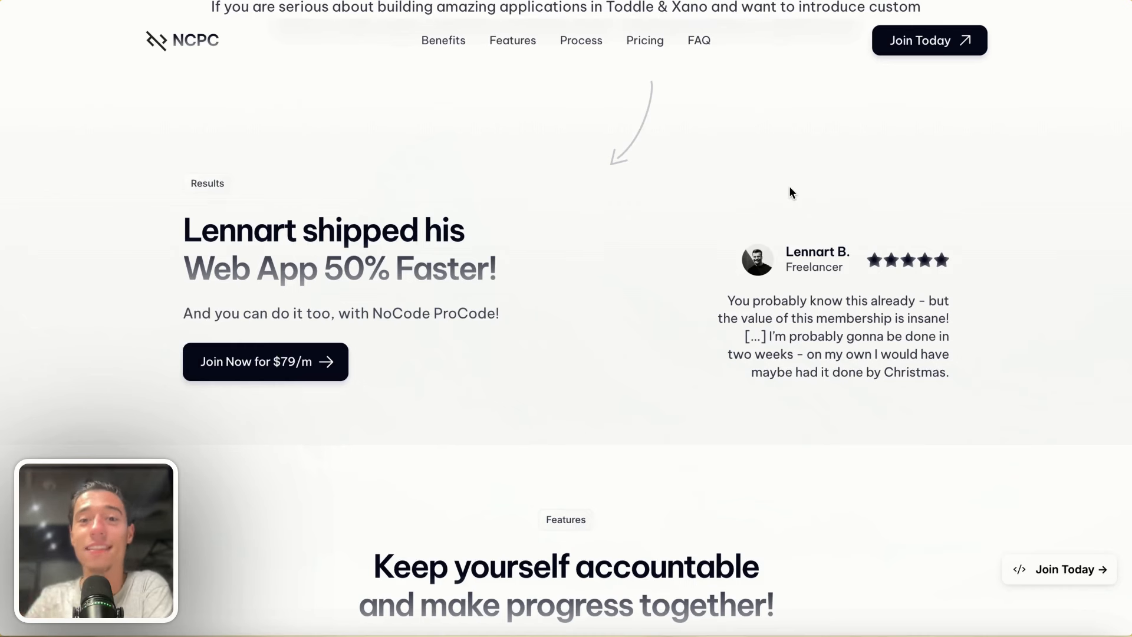
pyautogui.scroll(-13, 790, 188)
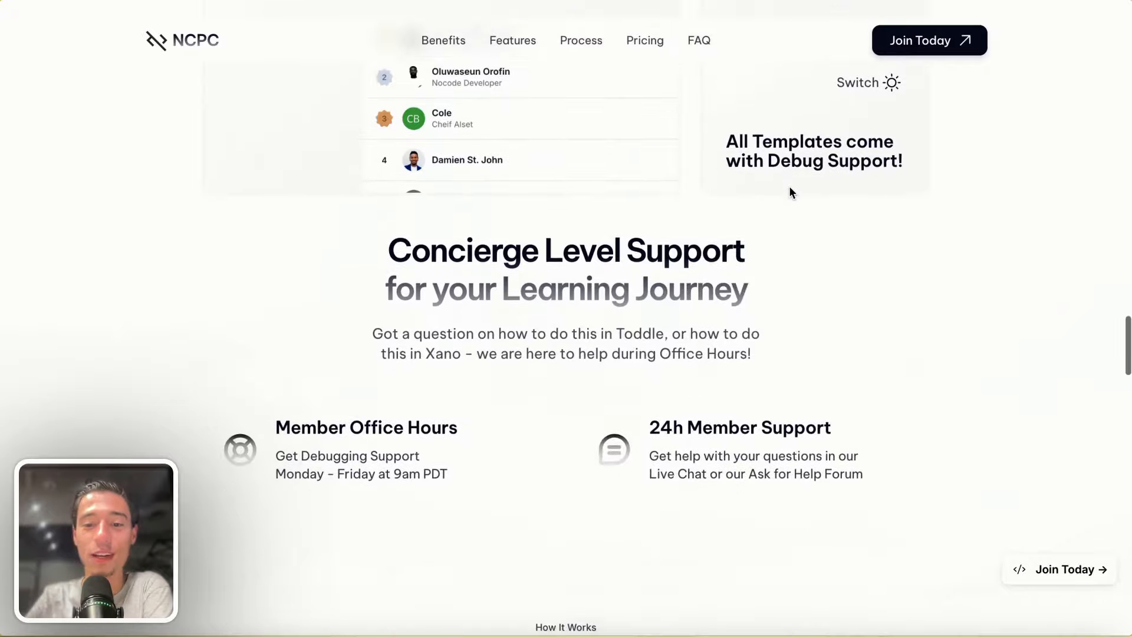
pyautogui.scroll(-10, 789, 186)
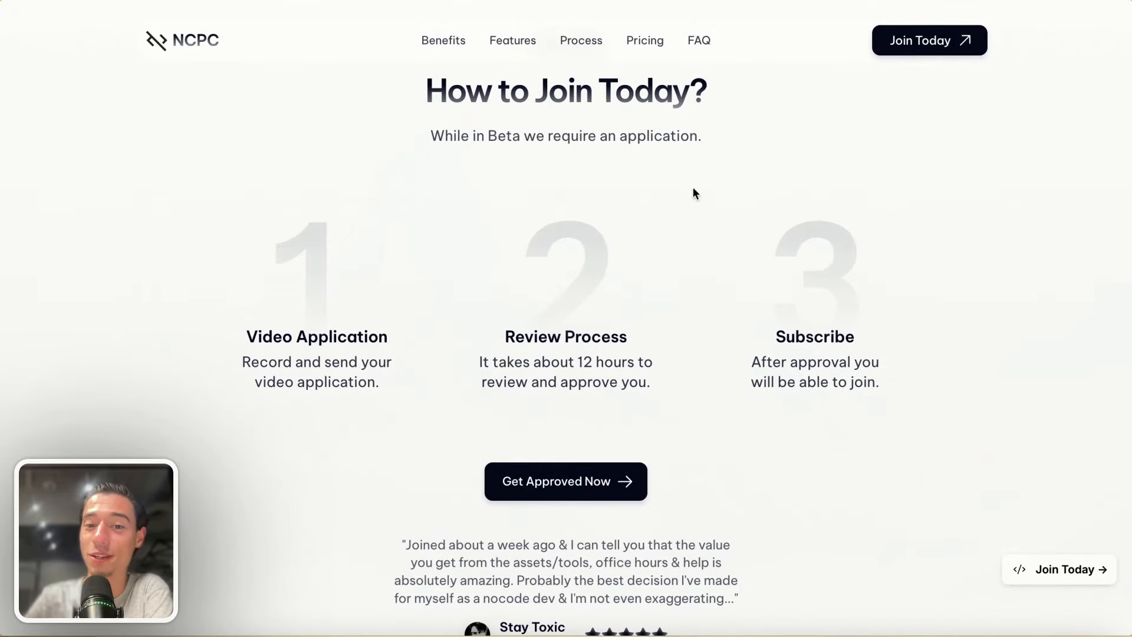
pyautogui.scroll(3, 583, 429)
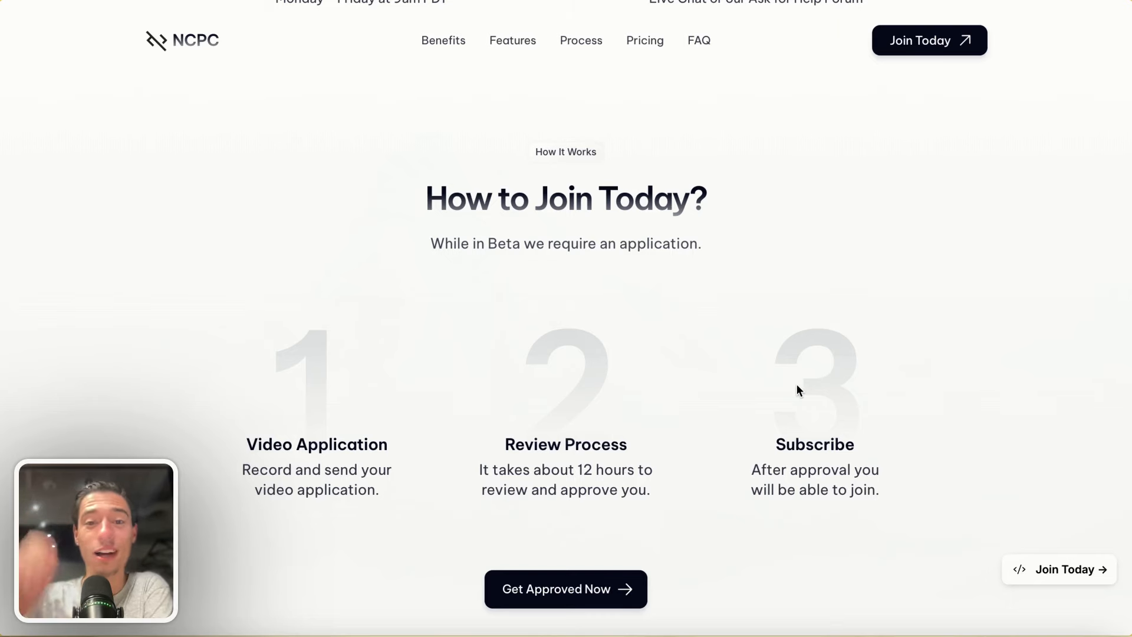
pyautogui.scroll(-5, 798, 385)
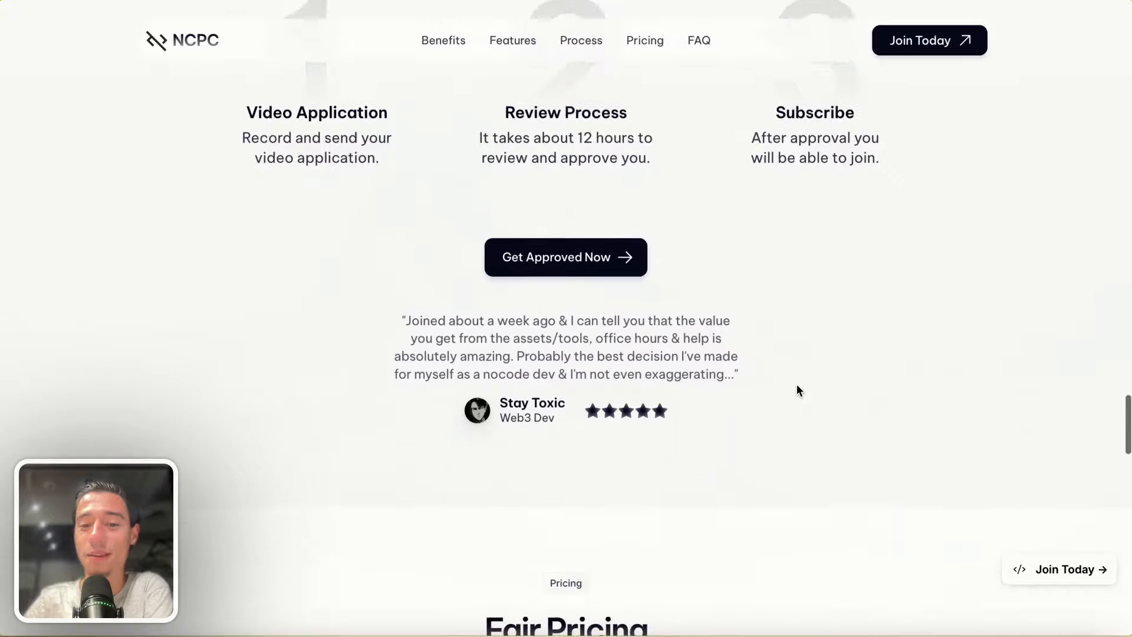
pyautogui.scroll(-7, 798, 385)
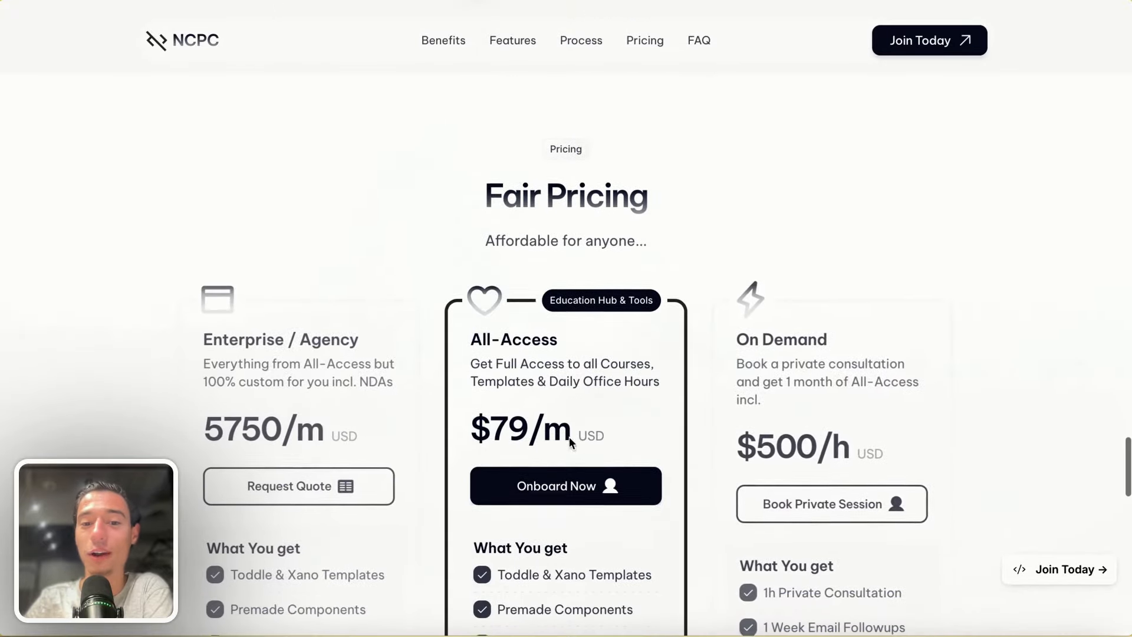
pyautogui.scroll(6, 527, 440)
pyautogui.scroll(-3, 528, 445)
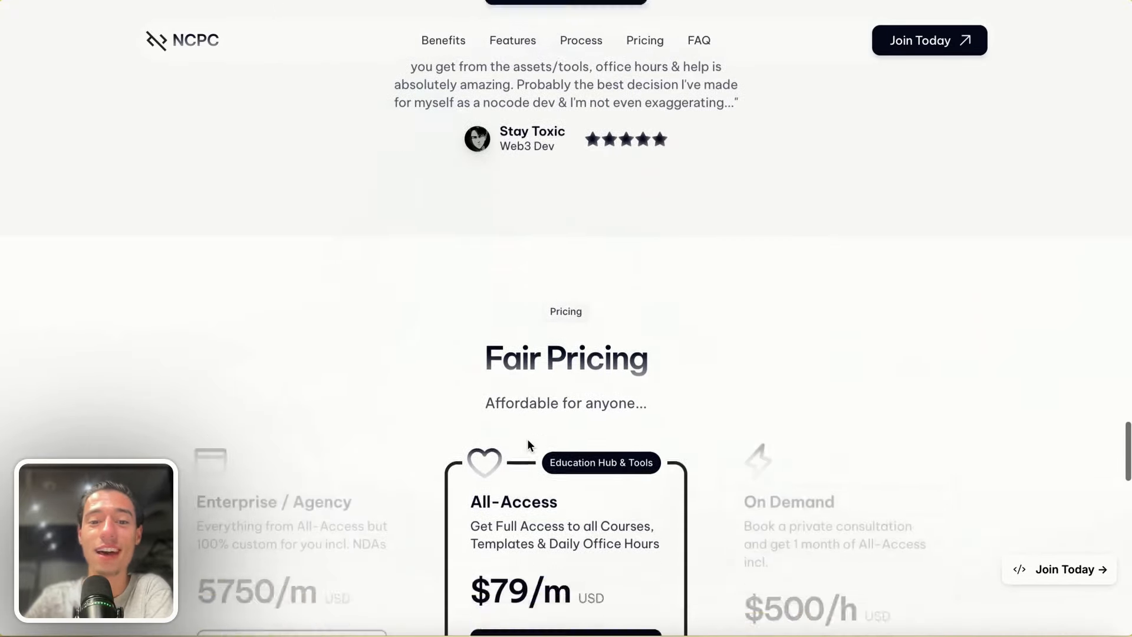
pyautogui.scroll(-6, 531, 445)
pyautogui.scroll(18, 546, 445)
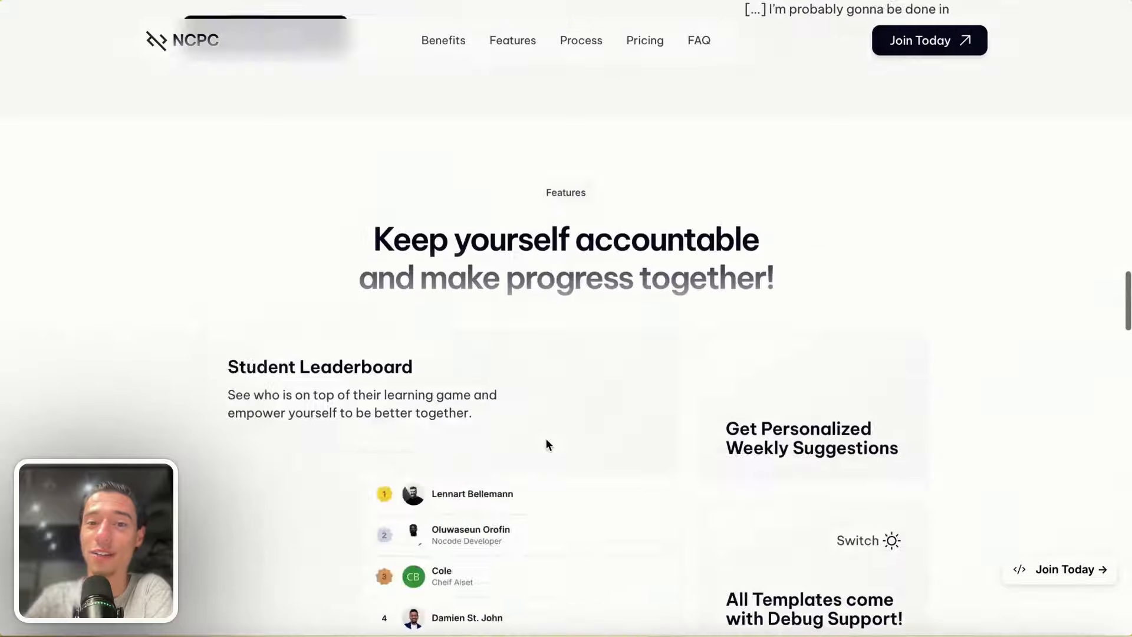
pyautogui.scroll(10, 547, 445)
pyautogui.moveTo(2, 259)
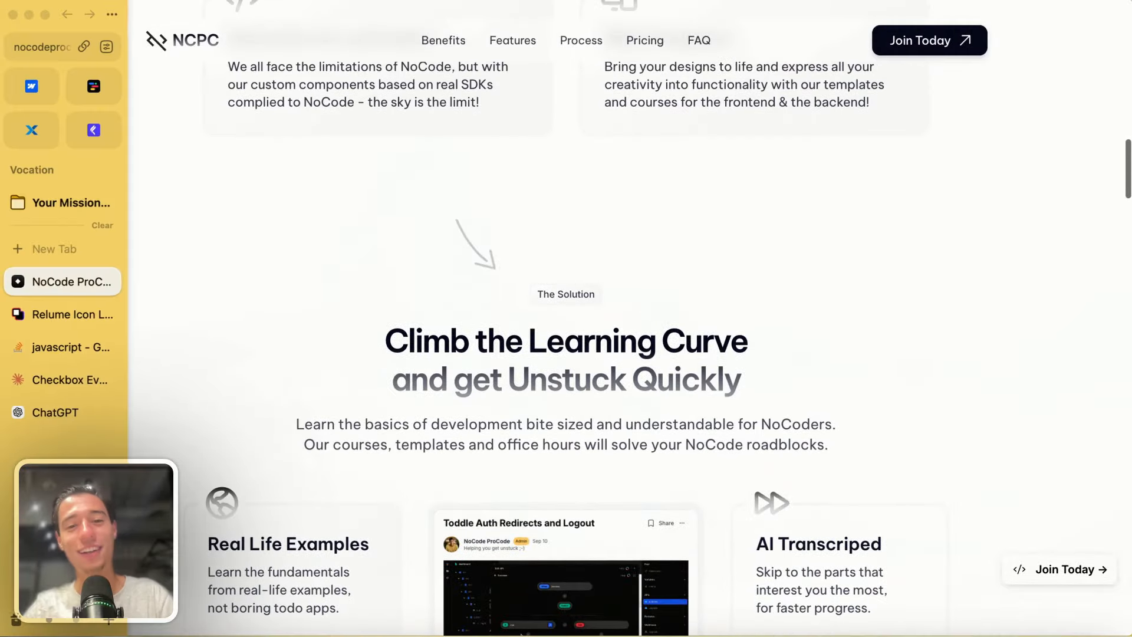
# - Open the NoCode ProCode community help site in a new tab via 'help'
pyautogui.click(44, 260)
pyautogui.write('help.nocodeprocode.com')
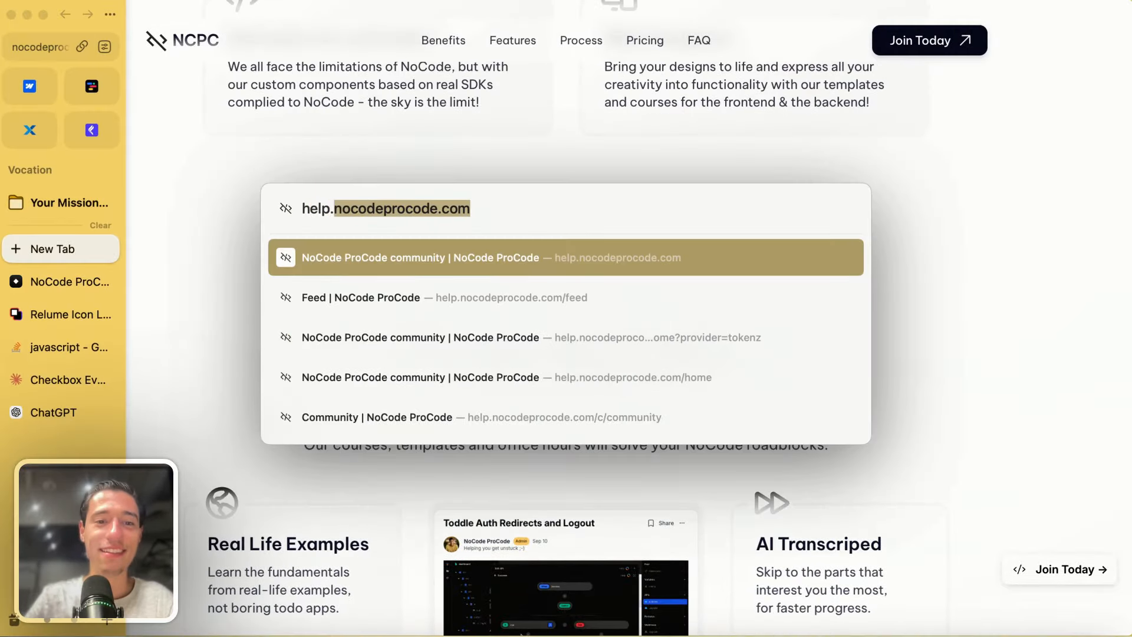
pyautogui.press('Return')
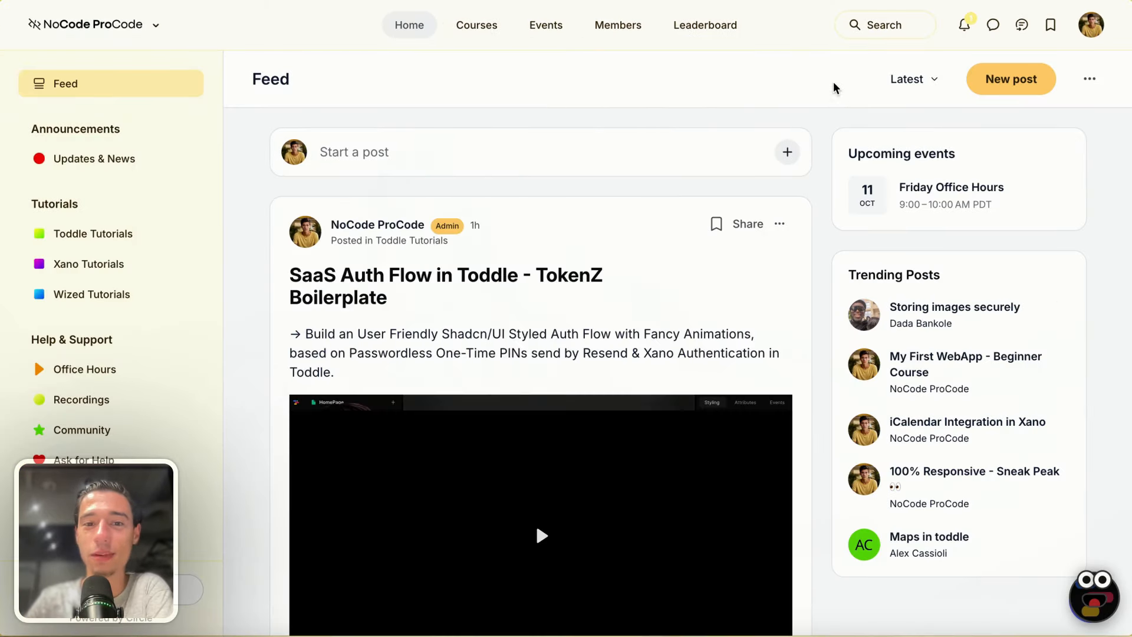
# - Play and pause the SaaS Auth Flow post's video, expand it, and follow its Clone the Full Boilerplate link
pyautogui.scroll(-1, 637, 214)
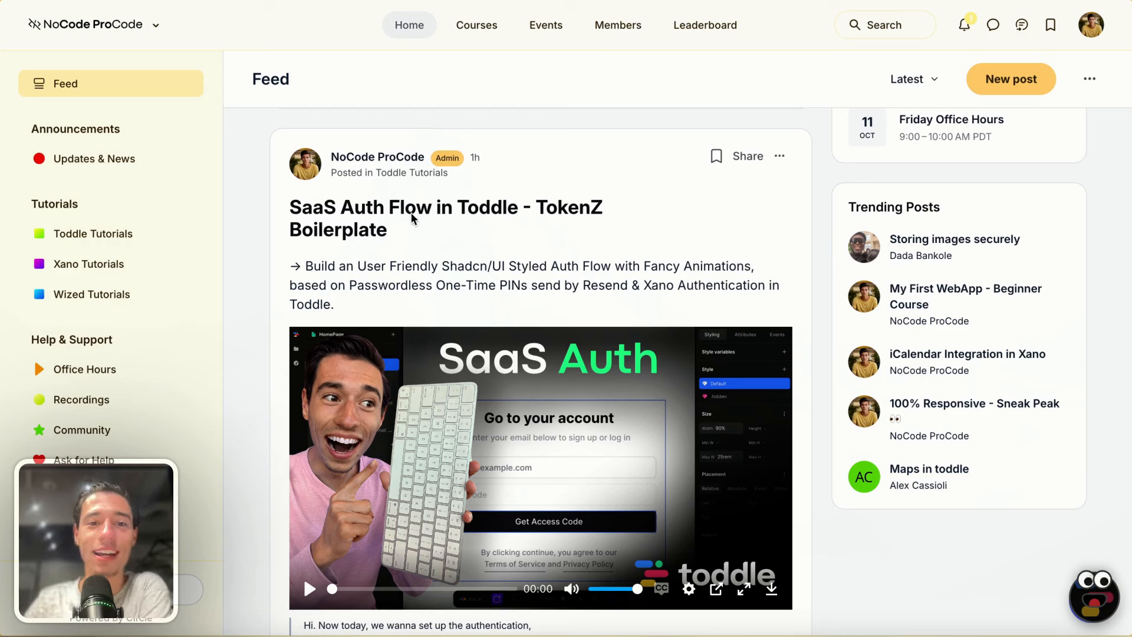
pyautogui.scroll(-3, 479, 233)
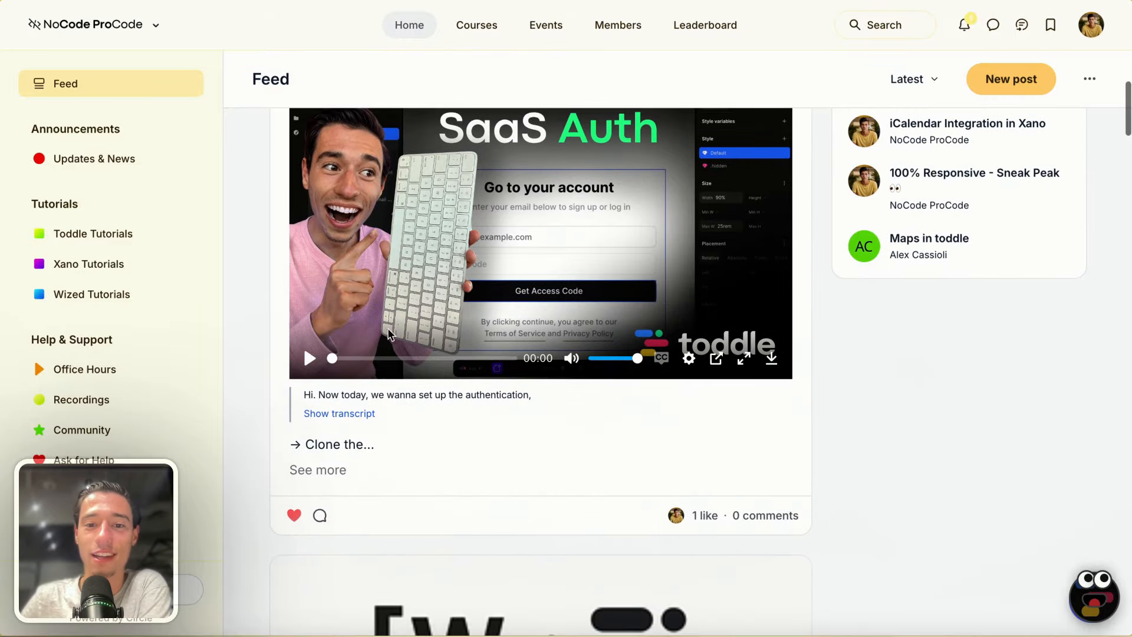
pyautogui.click(309, 362)
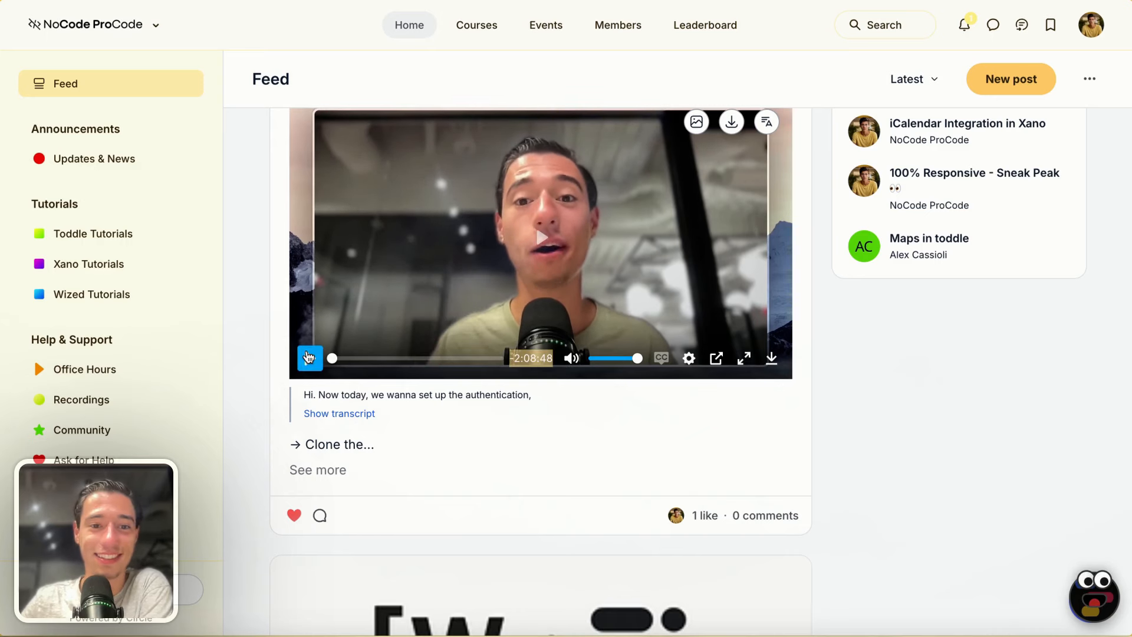
pyautogui.click(309, 358)
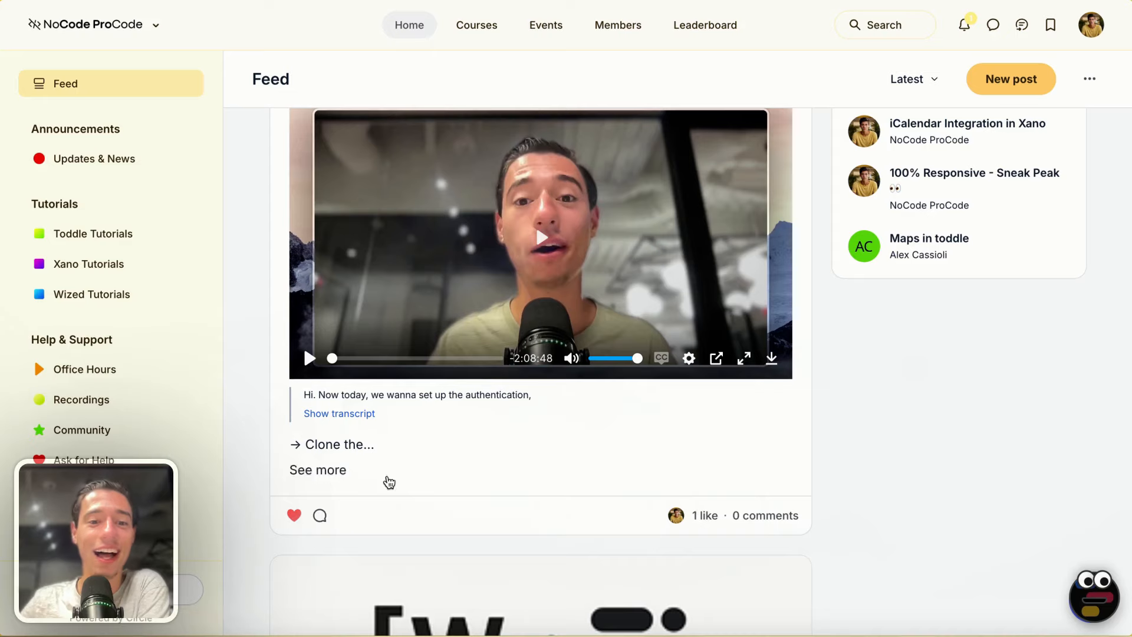
pyautogui.click(328, 470)
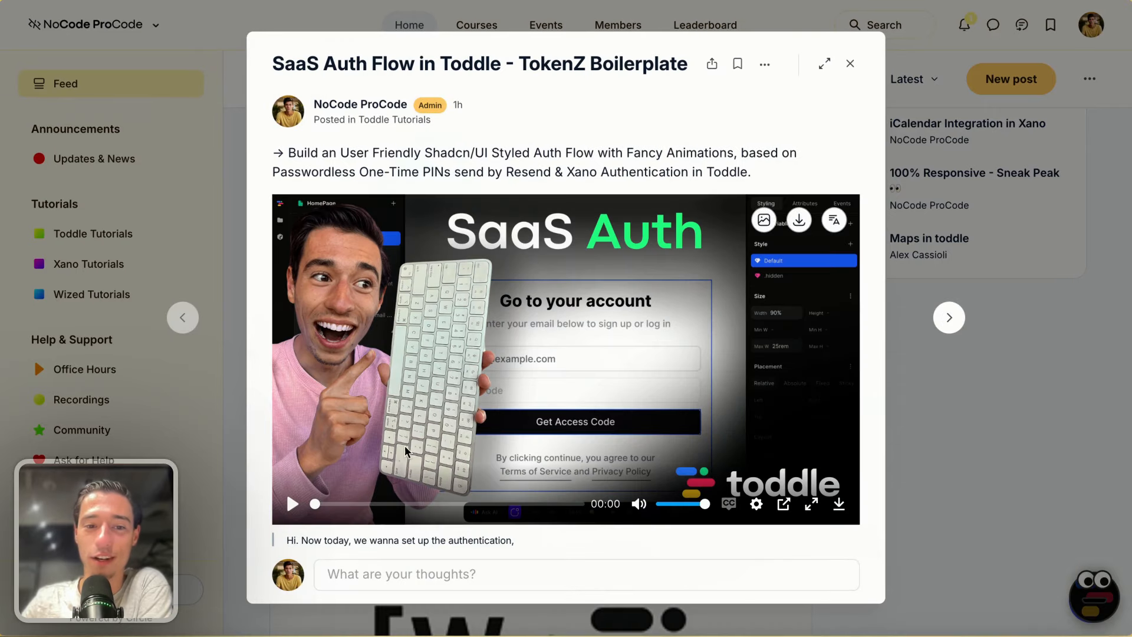
pyautogui.scroll(-2, 441, 479)
pyautogui.click(472, 461)
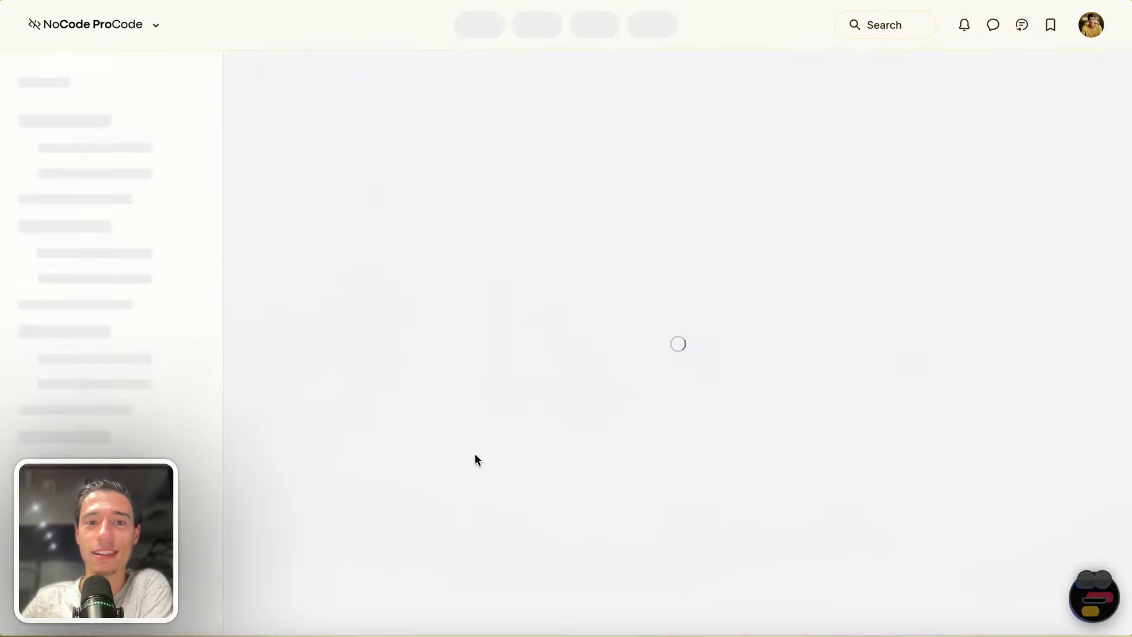
# - Highlight a line in the TokenZ - Boilerplate post's code block, then clear the selection
pyautogui.scroll(-5, 478, 459)
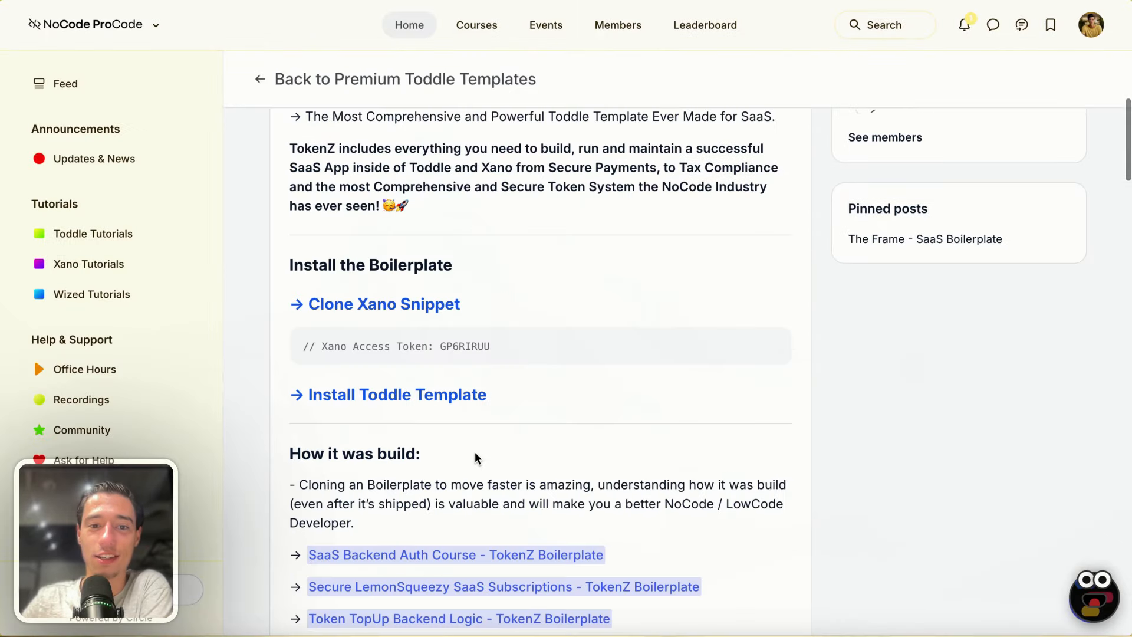
pyautogui.scroll(1, 478, 459)
pyautogui.moveTo(440, 362); pyautogui.dragTo(561, 365)
pyautogui.click(540, 297)
# - Read through the rest of the TokenZ post, then go back to the community Feed
pyautogui.scroll(5, 545, 312)
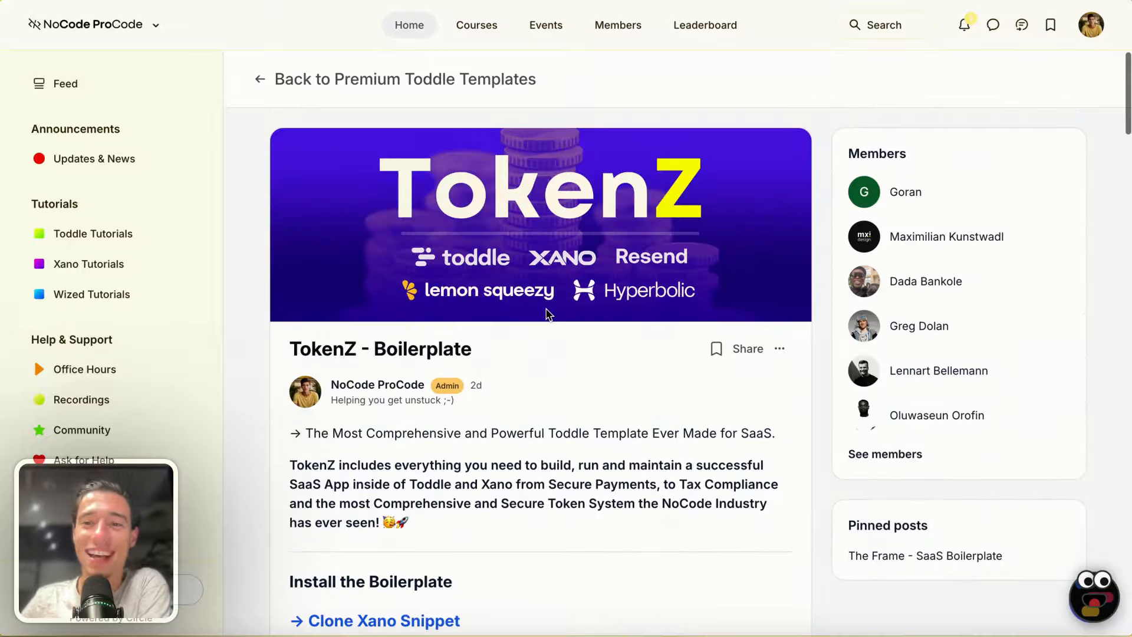
pyautogui.scroll(-7, 547, 315)
pyautogui.scroll(-6, 547, 315)
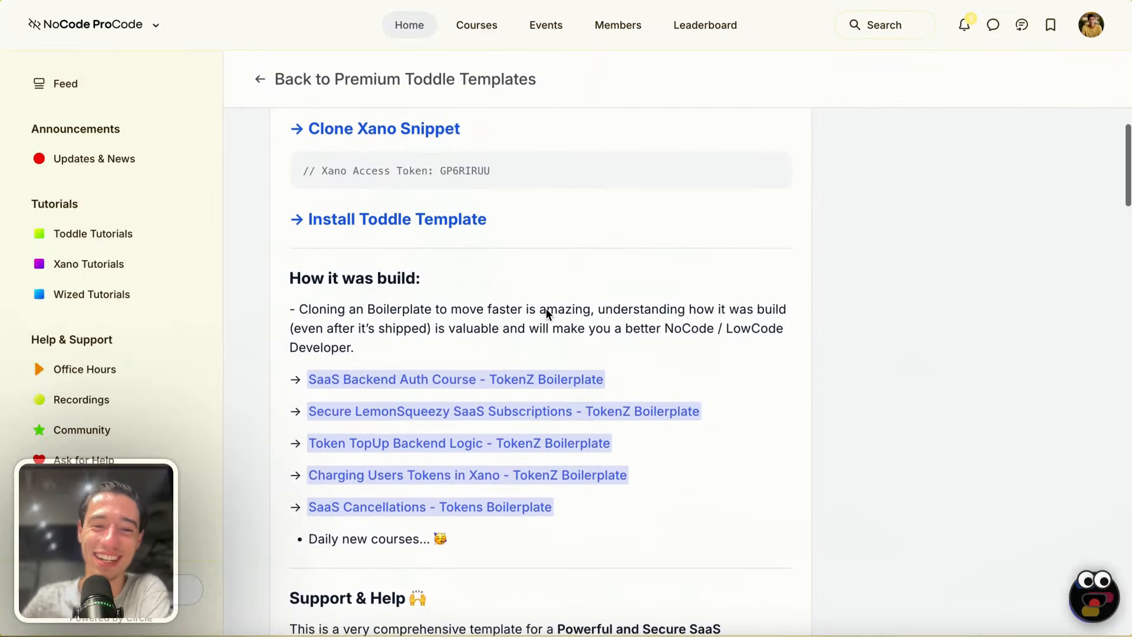
pyautogui.scroll(-2, 502, 258)
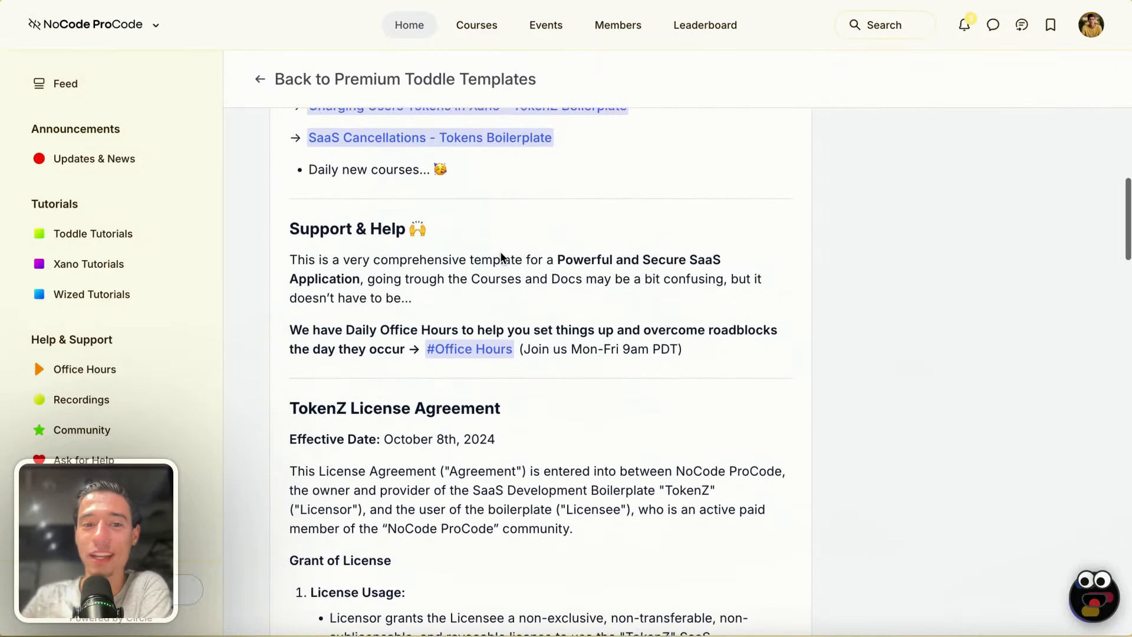
pyautogui.scroll(-1, 503, 258)
pyautogui.scroll(10, 503, 257)
pyautogui.scroll(3, 502, 258)
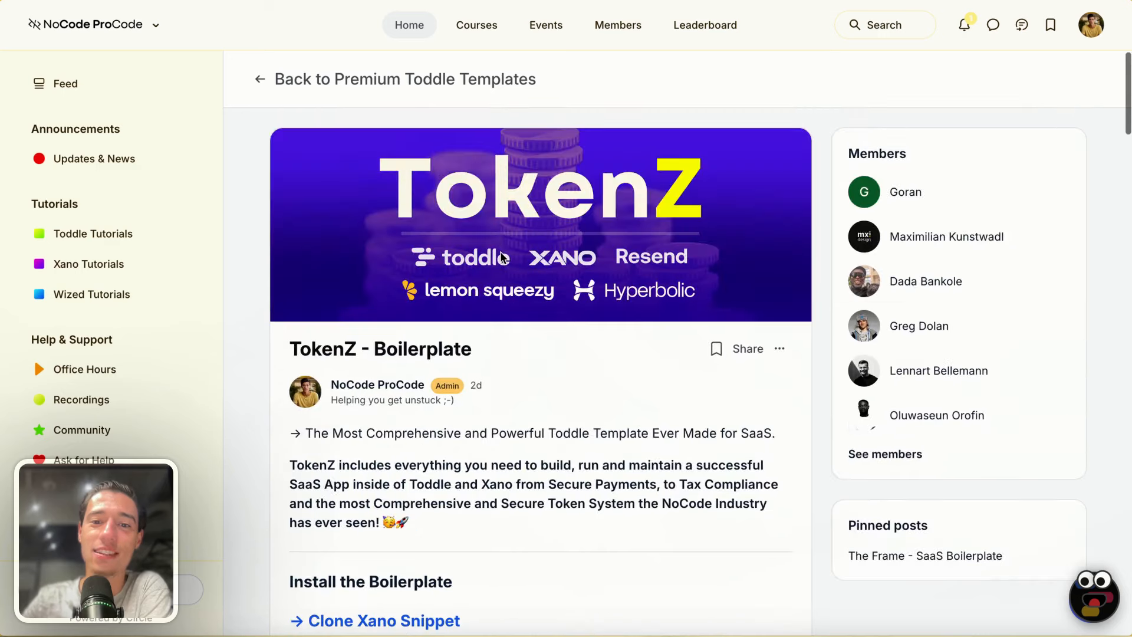
pyautogui.scroll(-2, 395, 407)
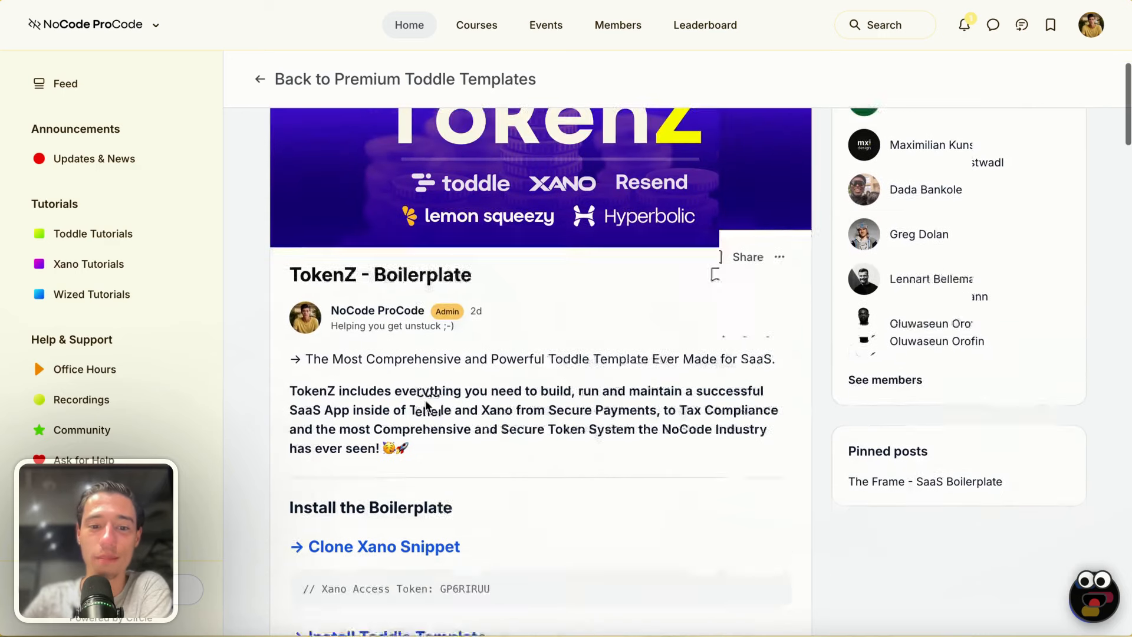
pyautogui.scroll(2, 440, 345)
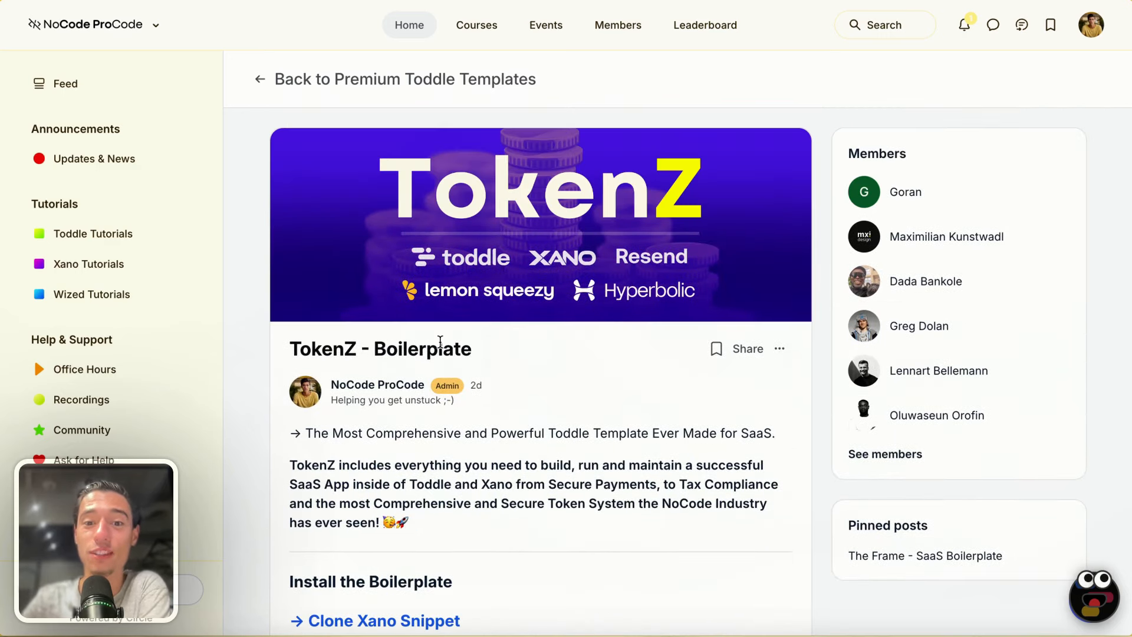
pyautogui.click(101, 90)
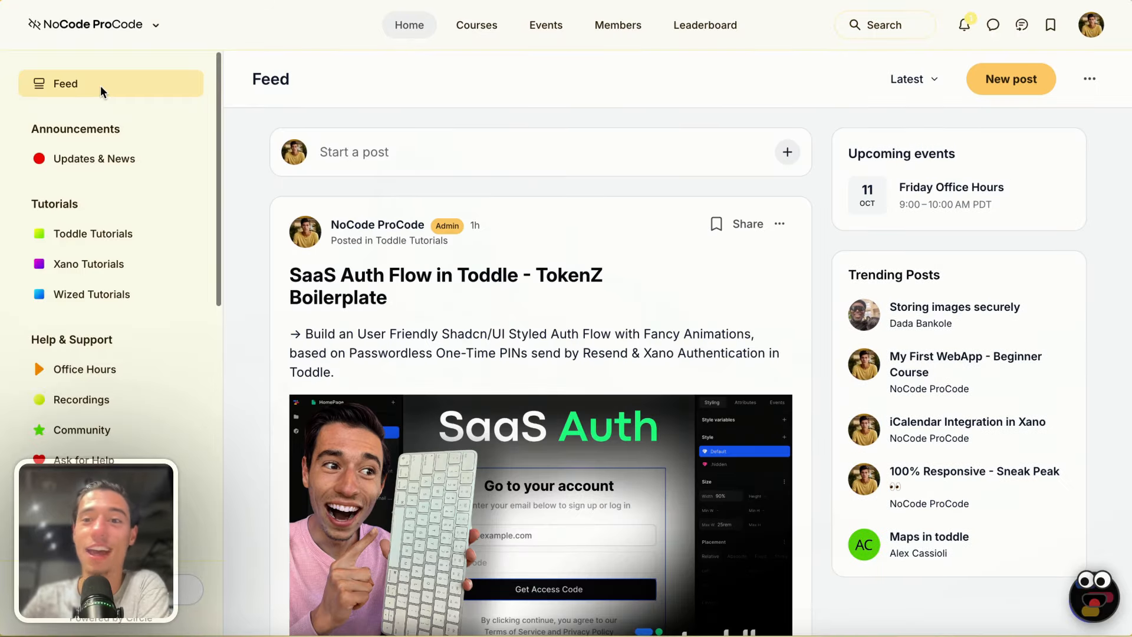
# - Open tokenz.toddle.site in a new tab via the 'toke' address suggestion
pyautogui.moveTo(3, 248)
pyautogui.click(52, 249)
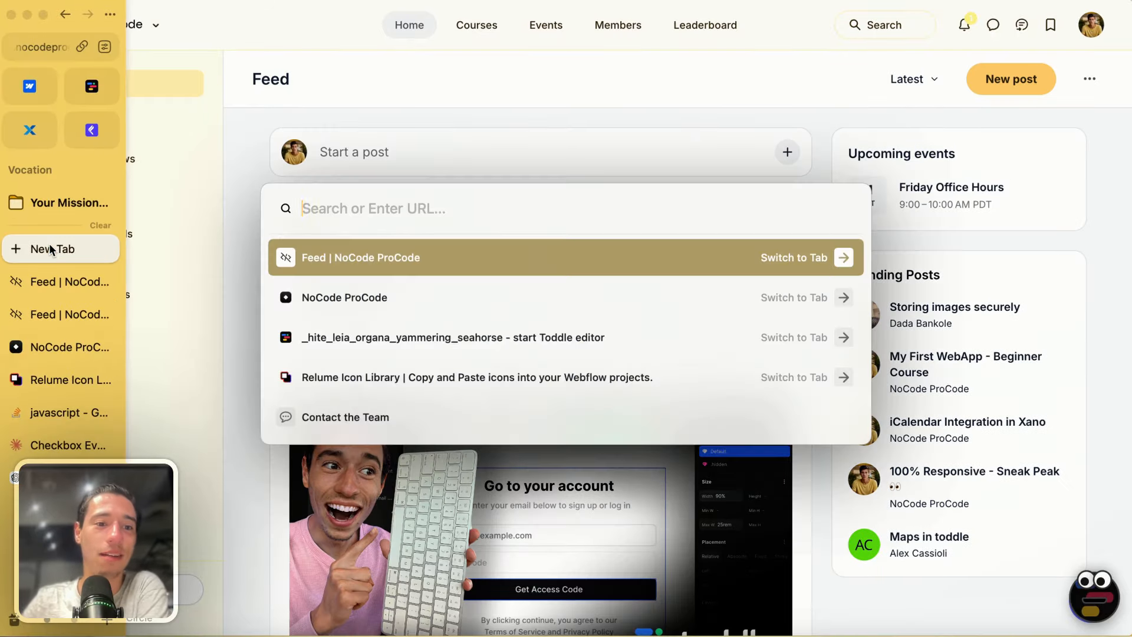
pyautogui.write('toke')
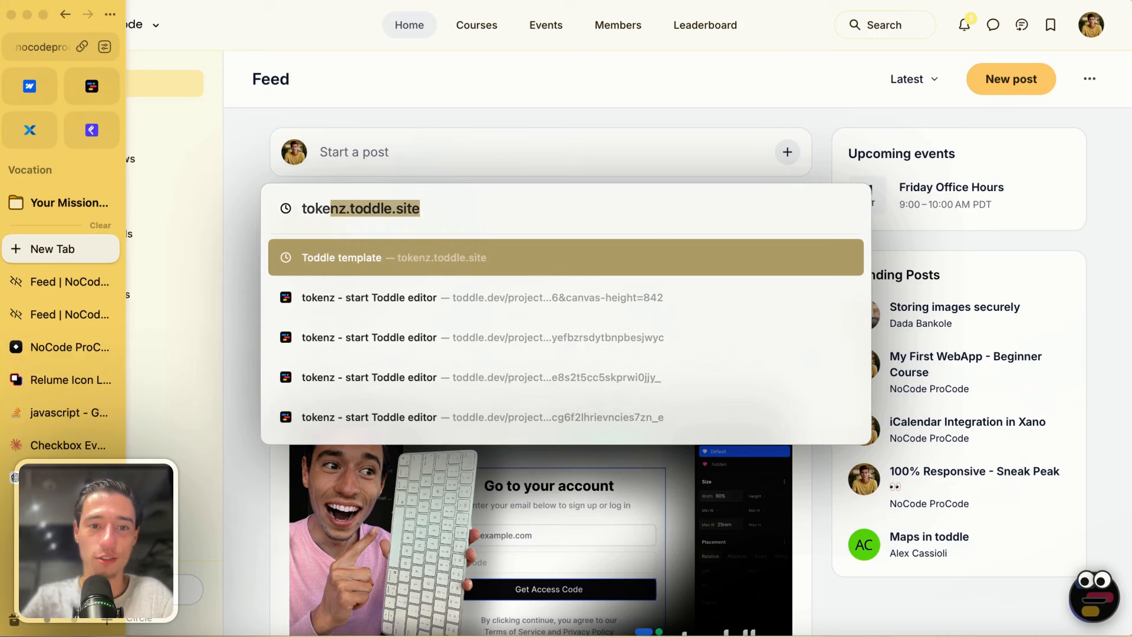
pyautogui.press('Return')
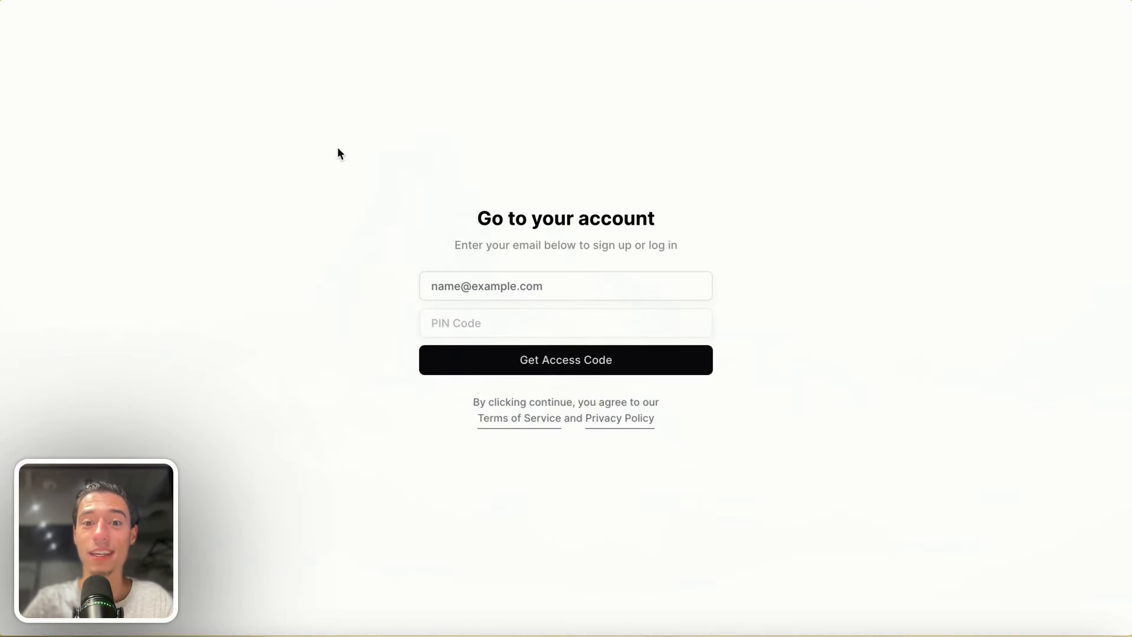
# - Enter the test user's email address and request a login access code
pyautogui.write('hey@')
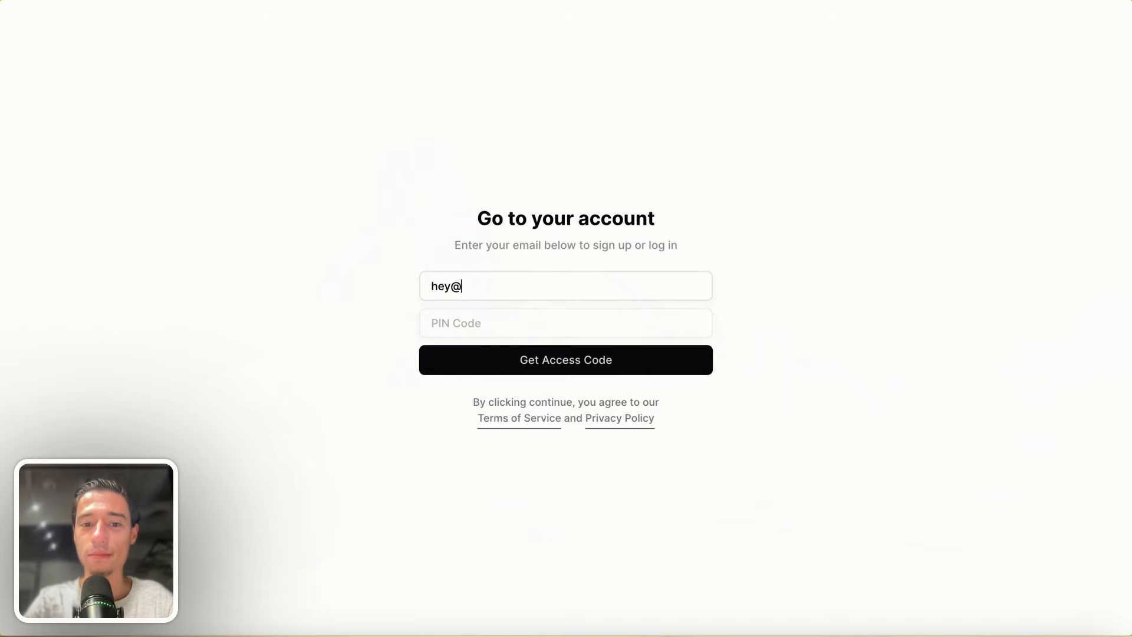
pyautogui.press('BackSpace')
pyautogui.press('BackSpace')
pyautogui.press('BackSpace')
pyautogui.press('BackSpace')
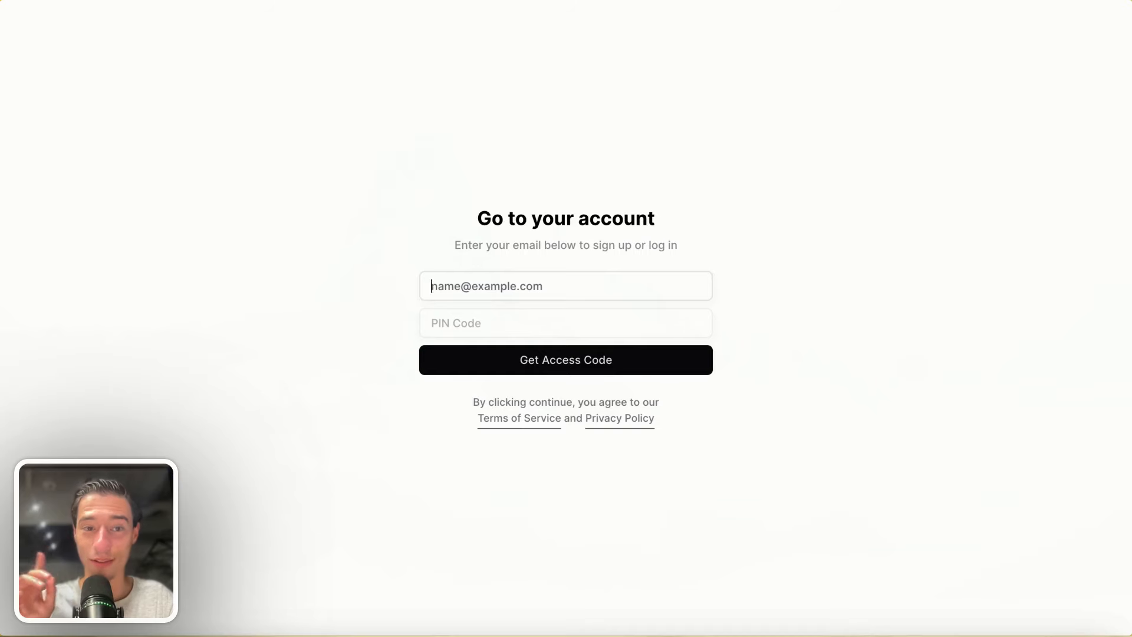
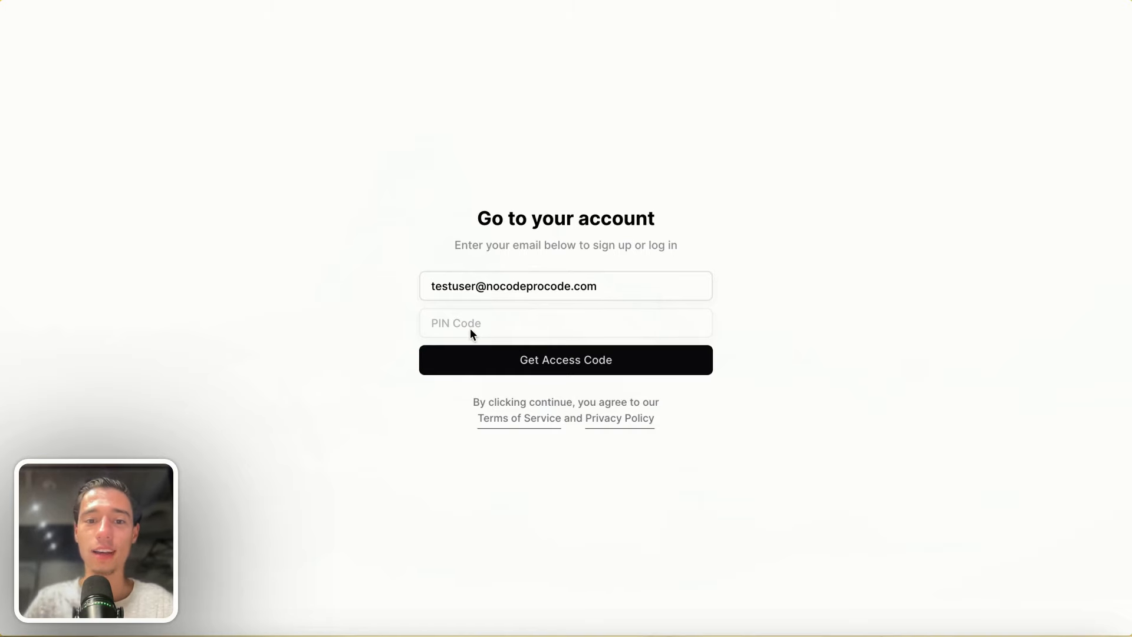
pyautogui.click(522, 362)
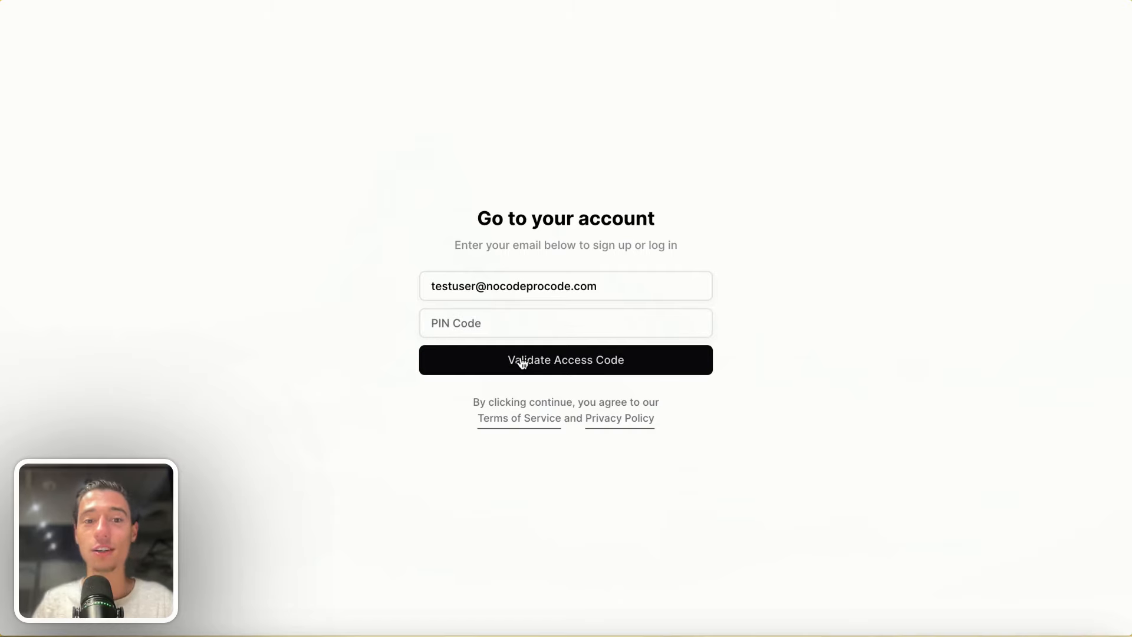